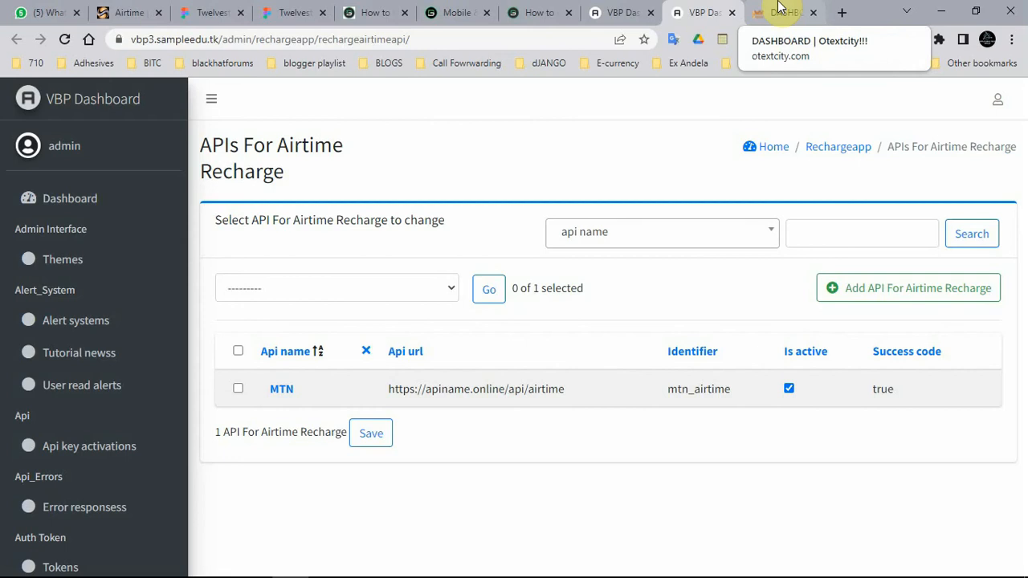
Switch to the Otextcity dashboard and view the available plans on the SIM hosting subscription page.
left_click(777, 10)
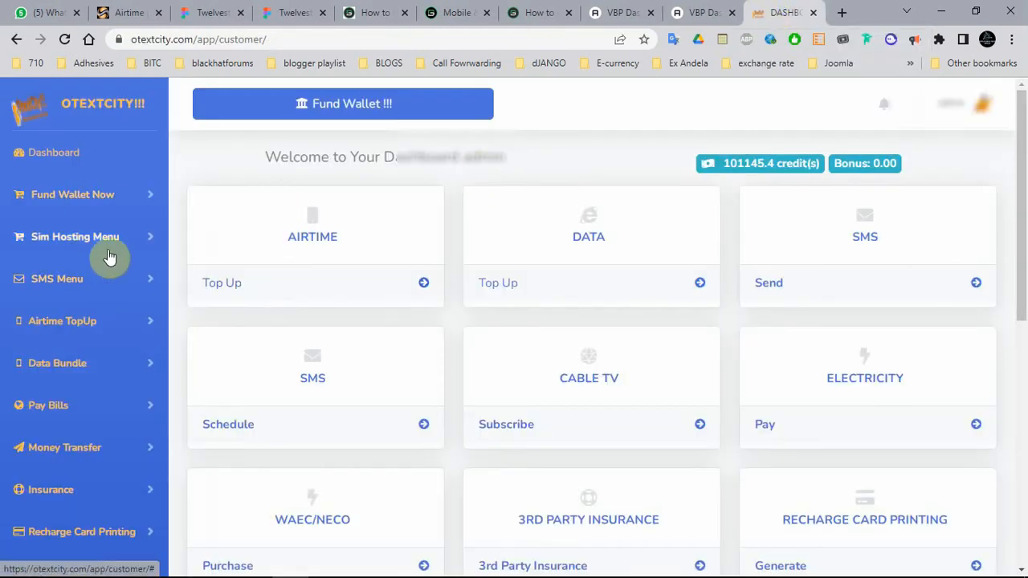
left_click(80, 241)
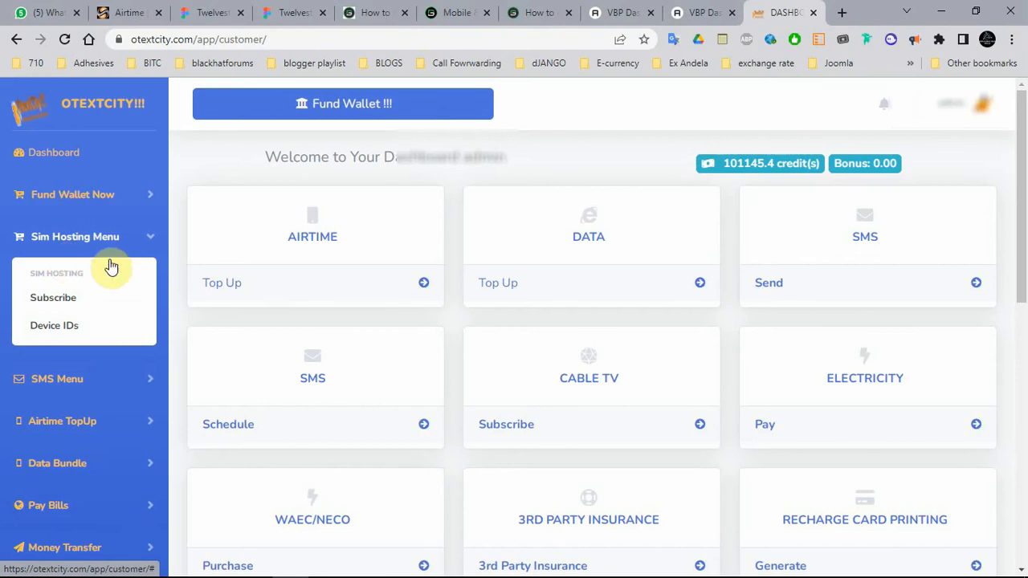
left_click(79, 298)
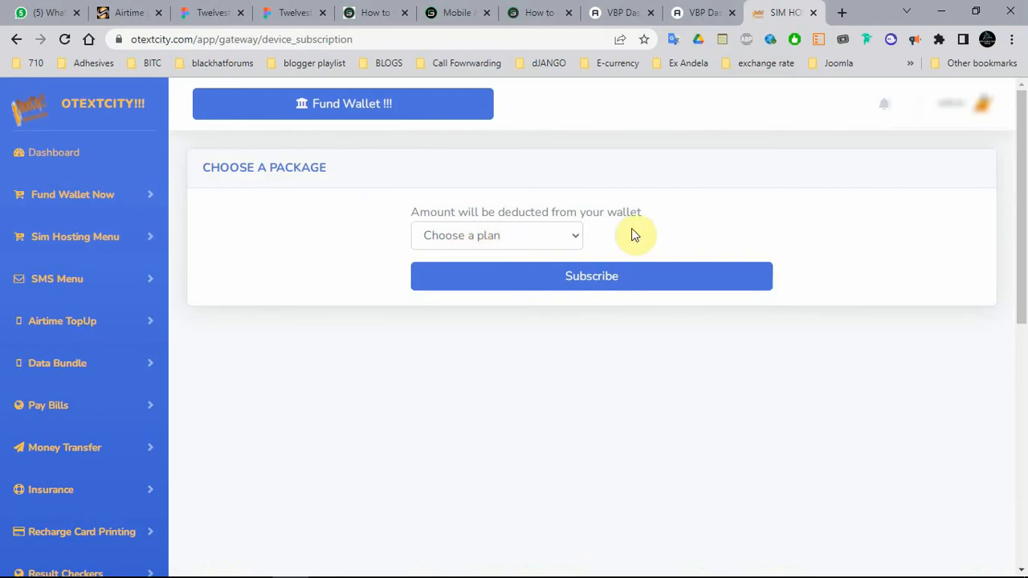
left_click(505, 235)
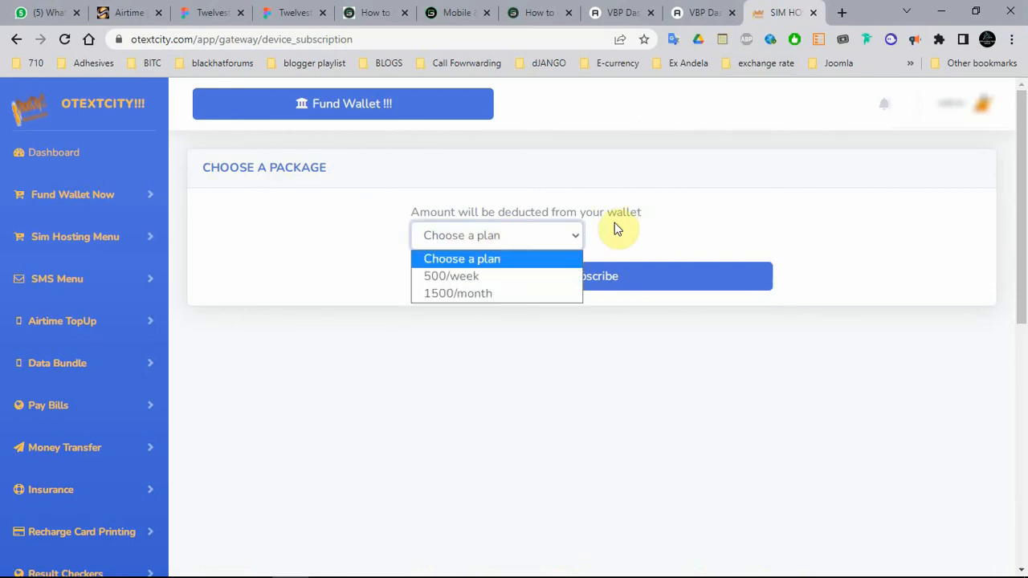
left_click(653, 236)
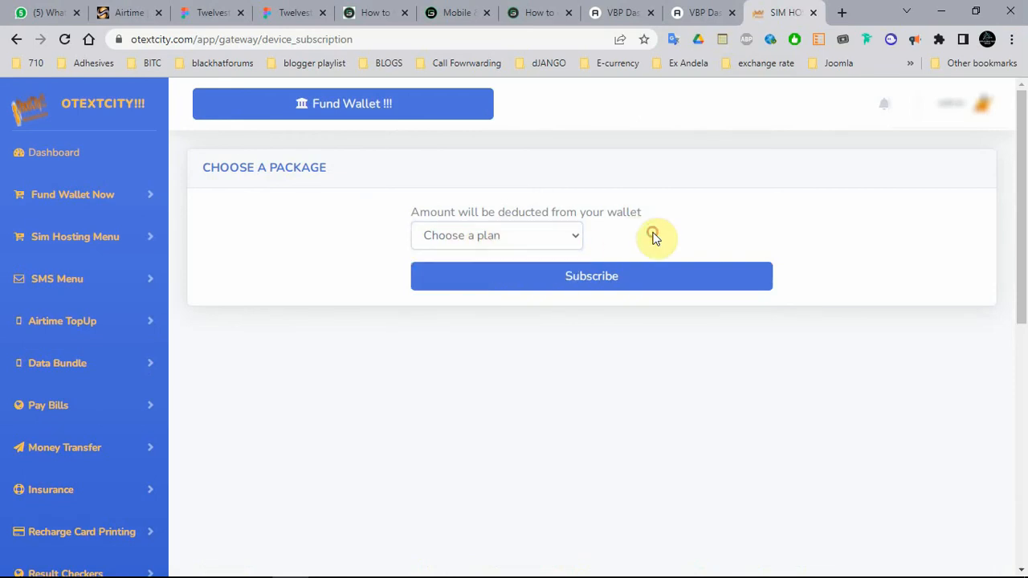
left_click(487, 235)
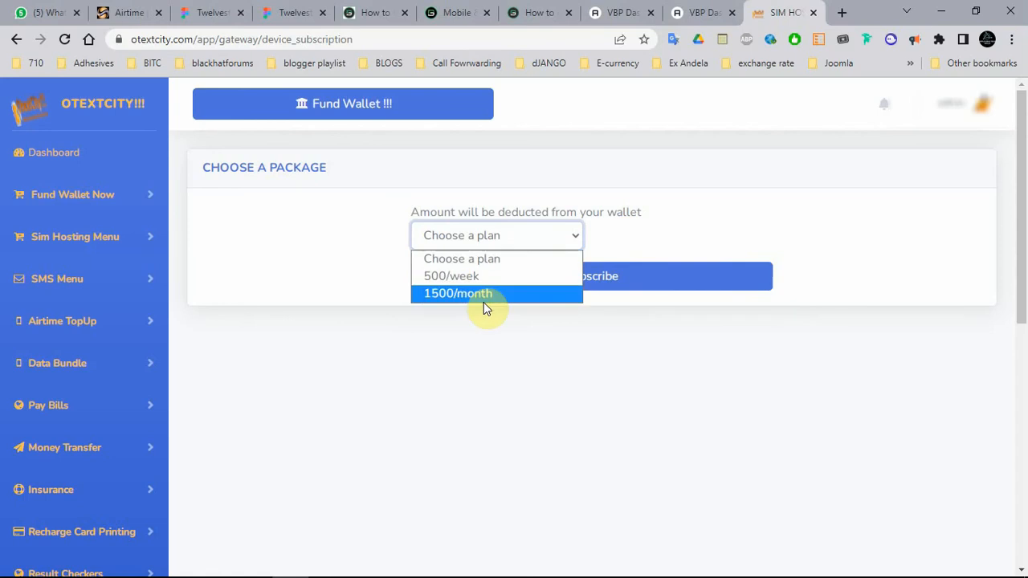
left_click(682, 194)
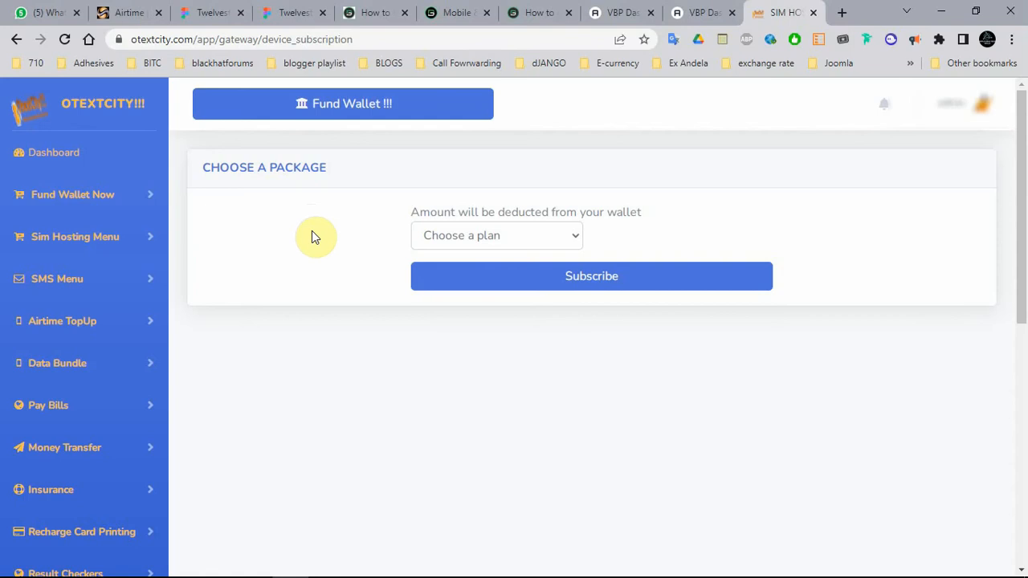
Show the SIM hosting device IDs page and highlight the listed device ID.
left_click(115, 239)
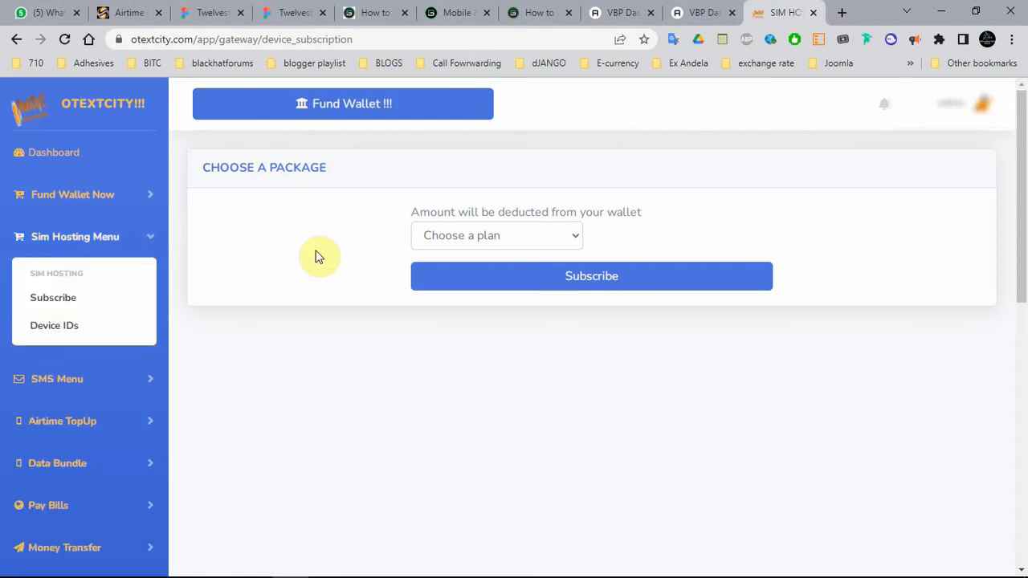
left_click(56, 332)
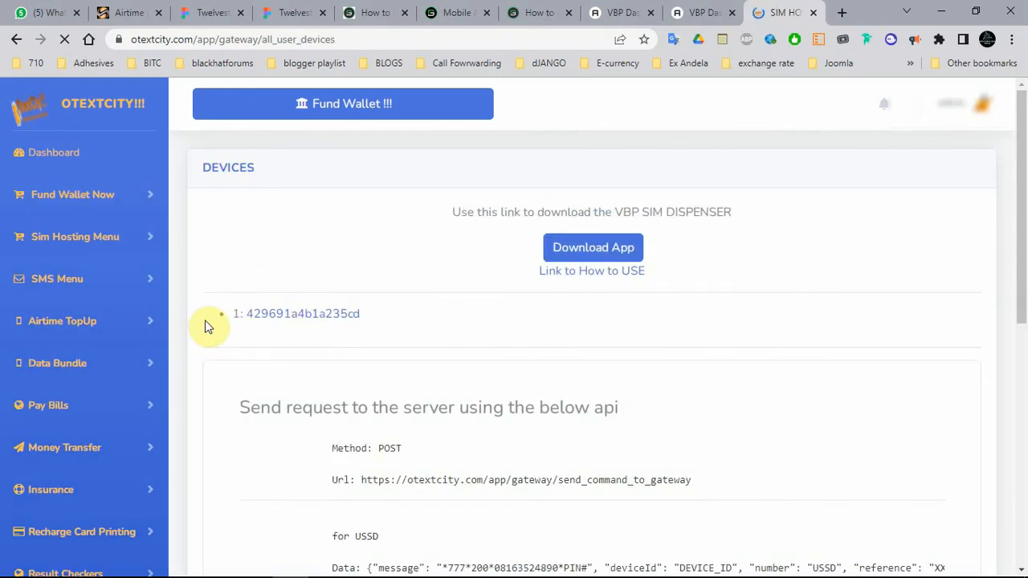
left_click_drag(215, 312, 200, 335)
left_click(427, 317)
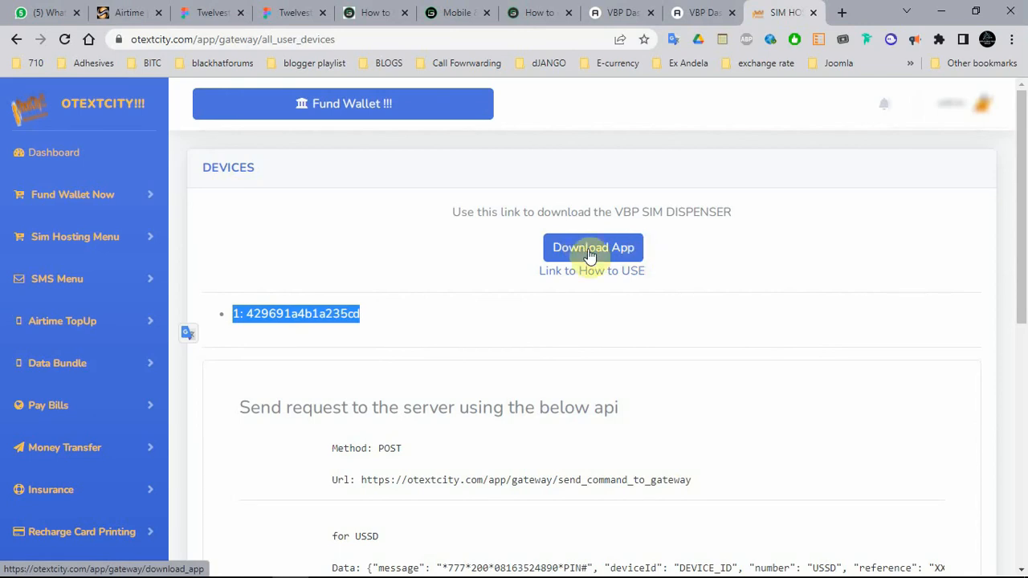
left_click(590, 253)
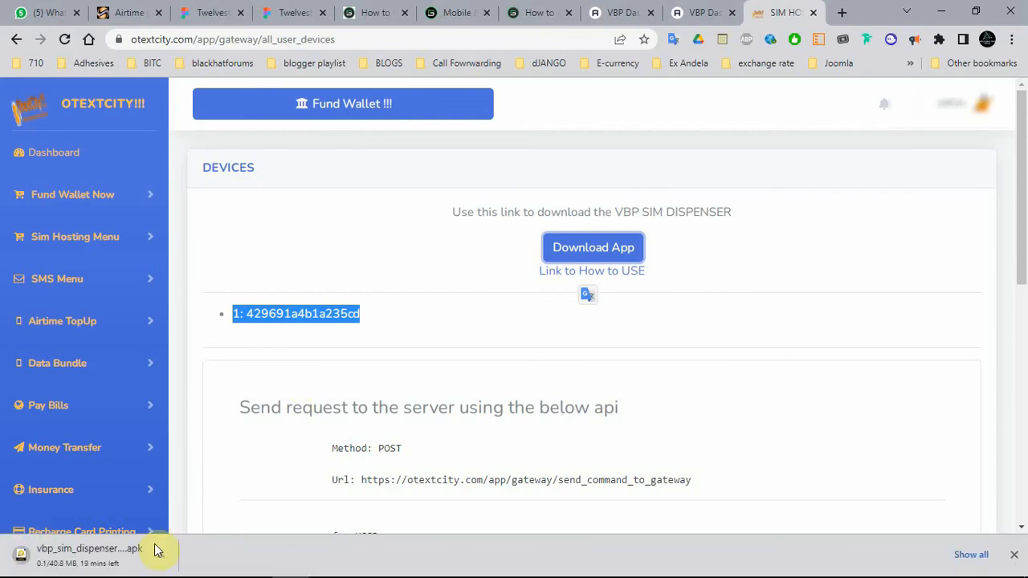
left_click(160, 555)
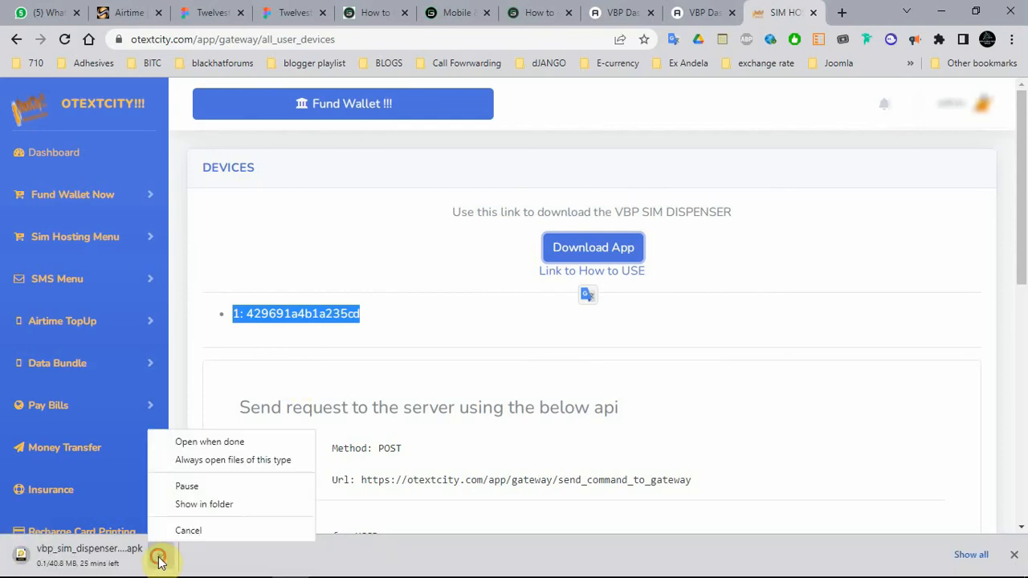
left_click(193, 532)
left_click(379, 251)
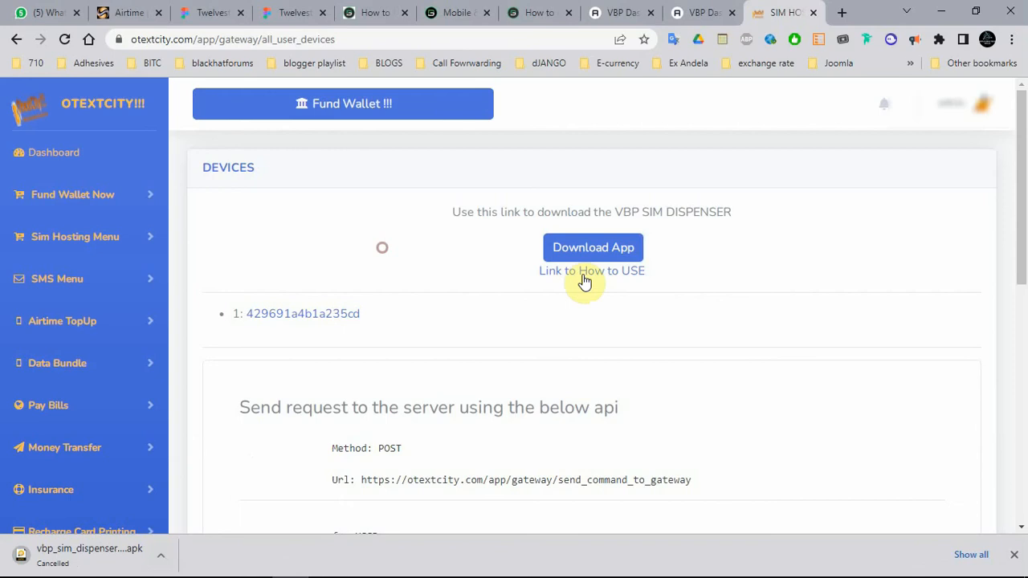
Review the gateway API instructions for USSD and SMS requests on the devices page.
left_click_drag(1025, 147, 1023, 276)
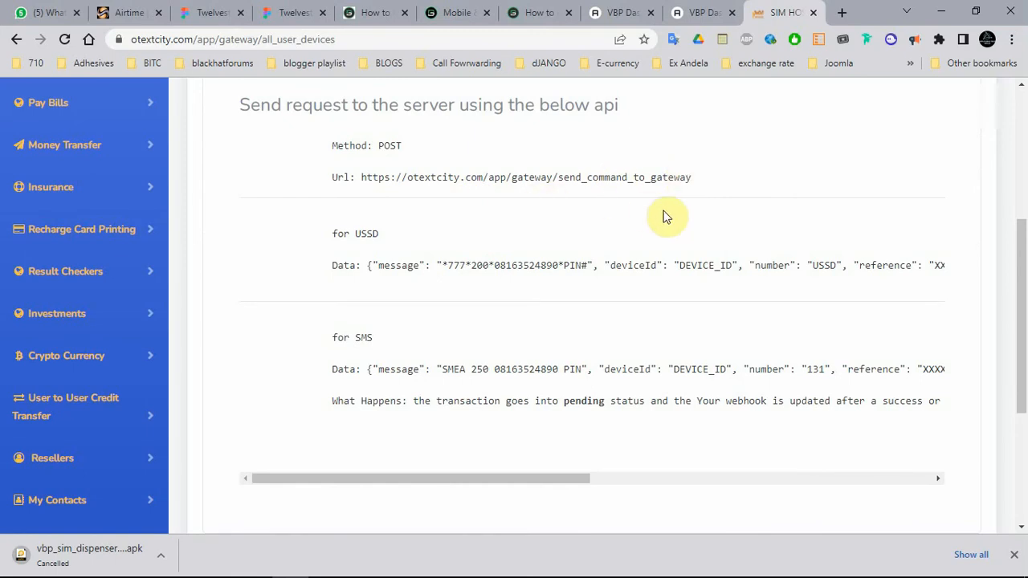
left_click_drag(1025, 319, 1025, 308)
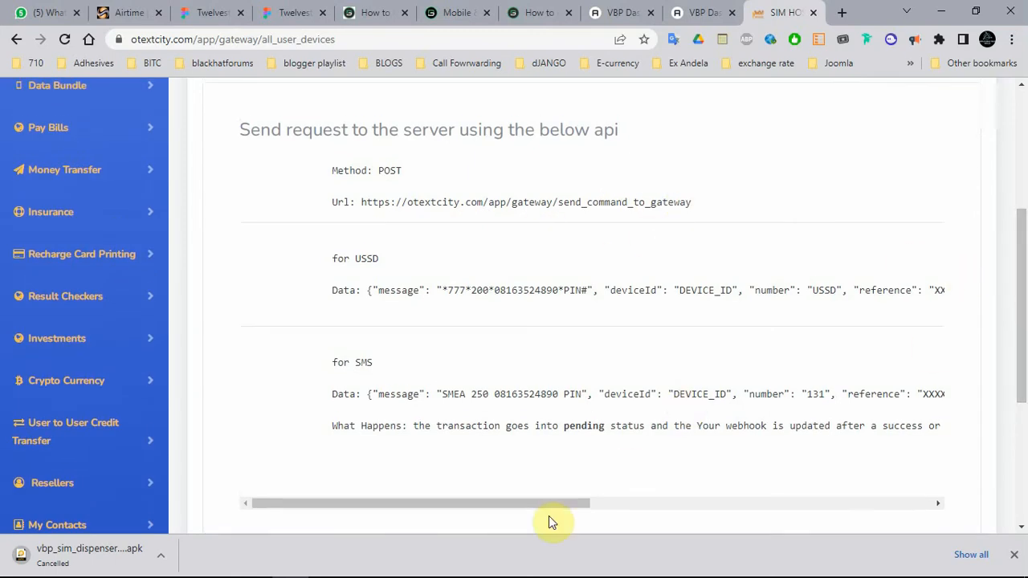
left_click_drag(525, 505, 459, 496)
left_click_drag(1025, 297, 1025, 284)
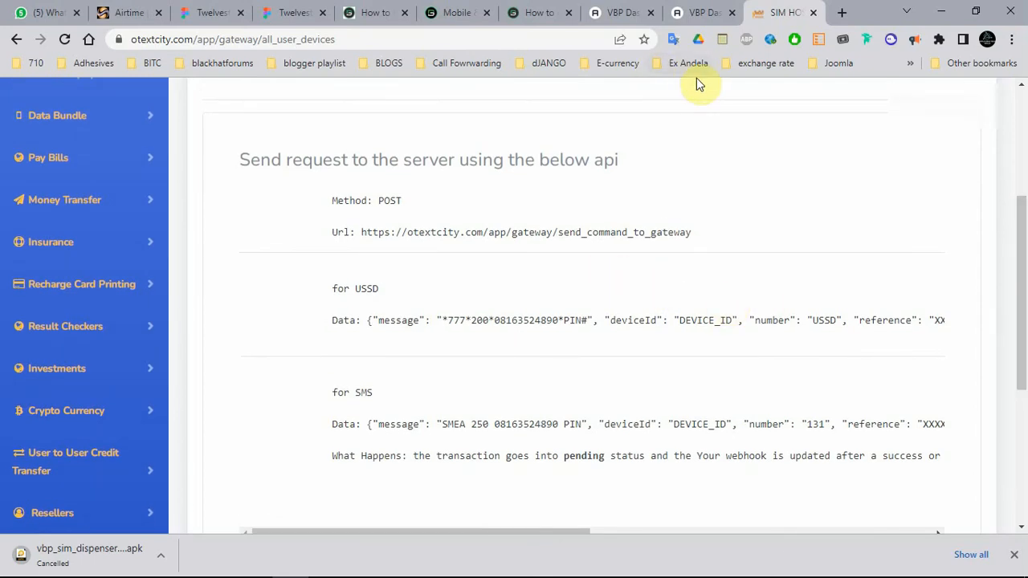
Switch to the VBP Dashboard and start adding a new API for airtime recharge.
left_click(698, 10)
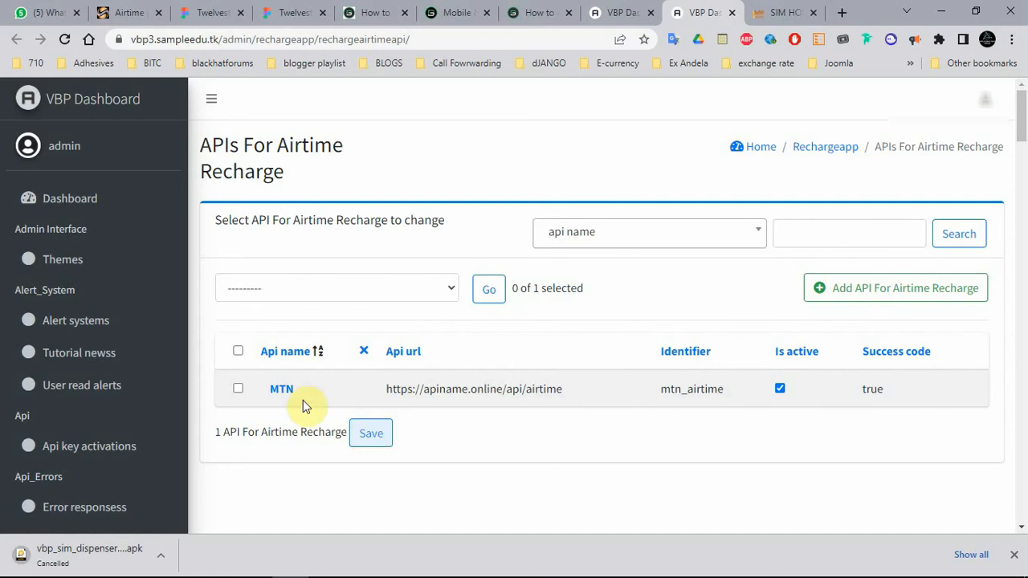
left_click(837, 299)
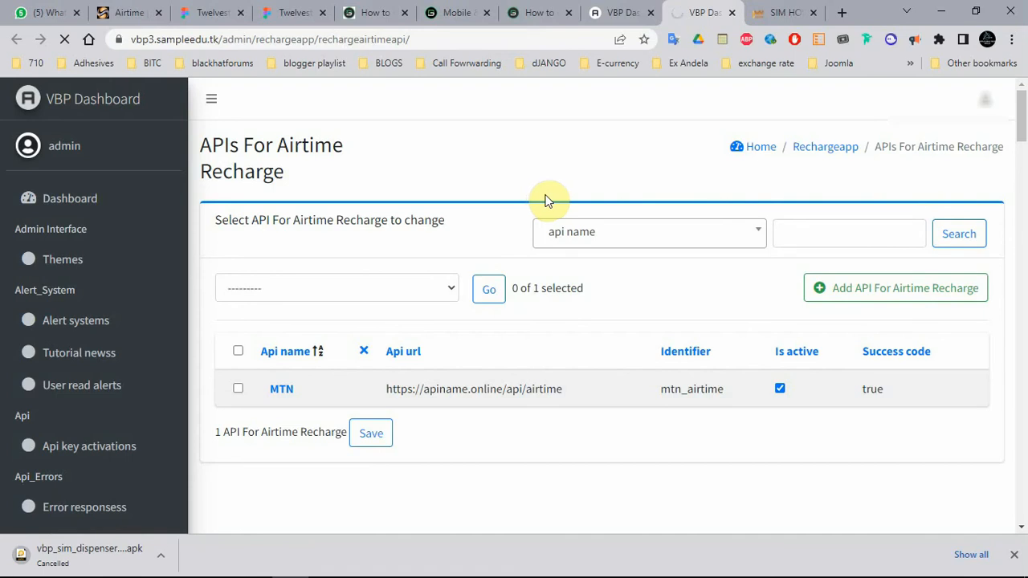
left_click(1013, 554)
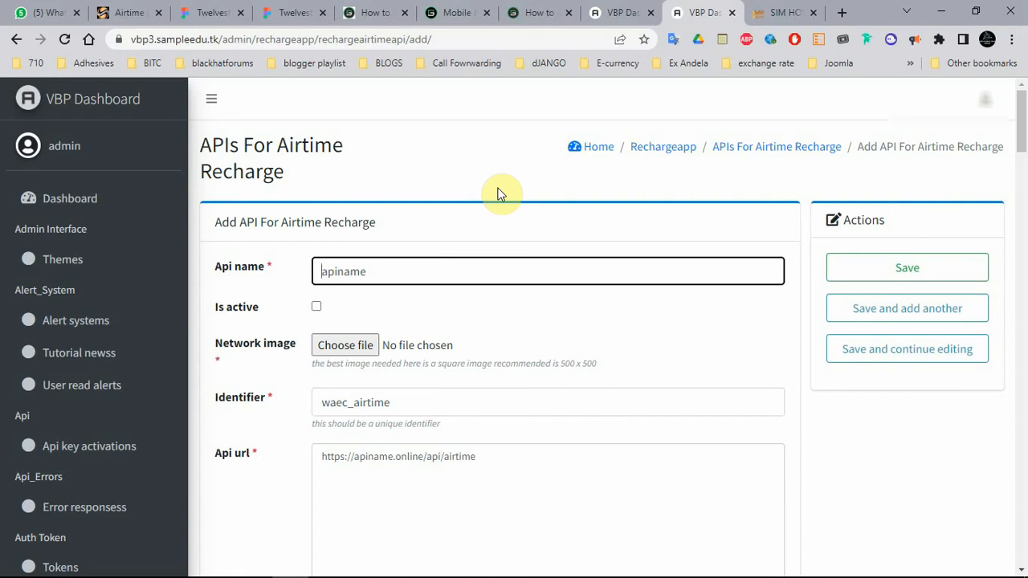
Set the API name to simhosting and mark the API as active.
double_click(482, 273)
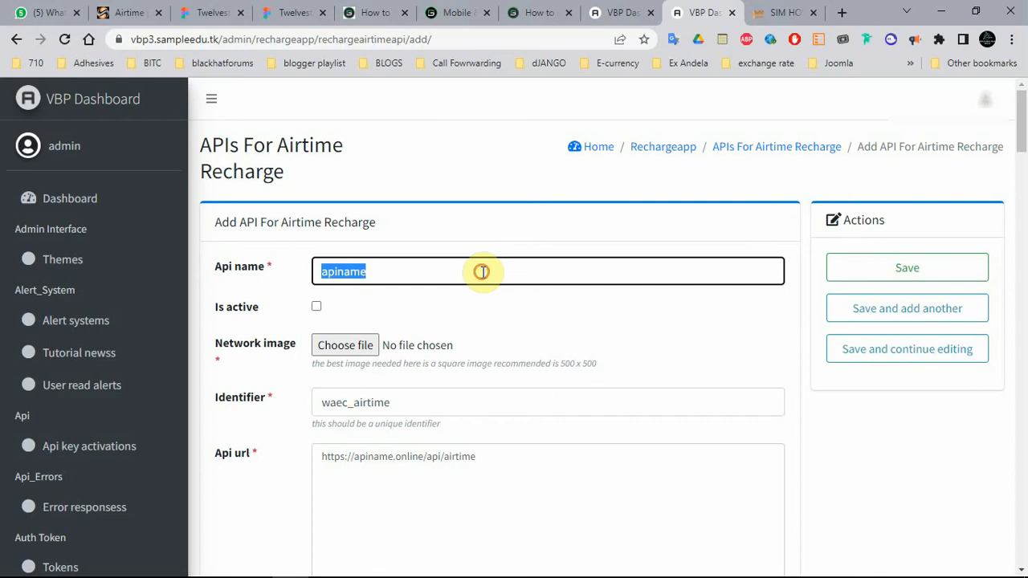
type("sim")
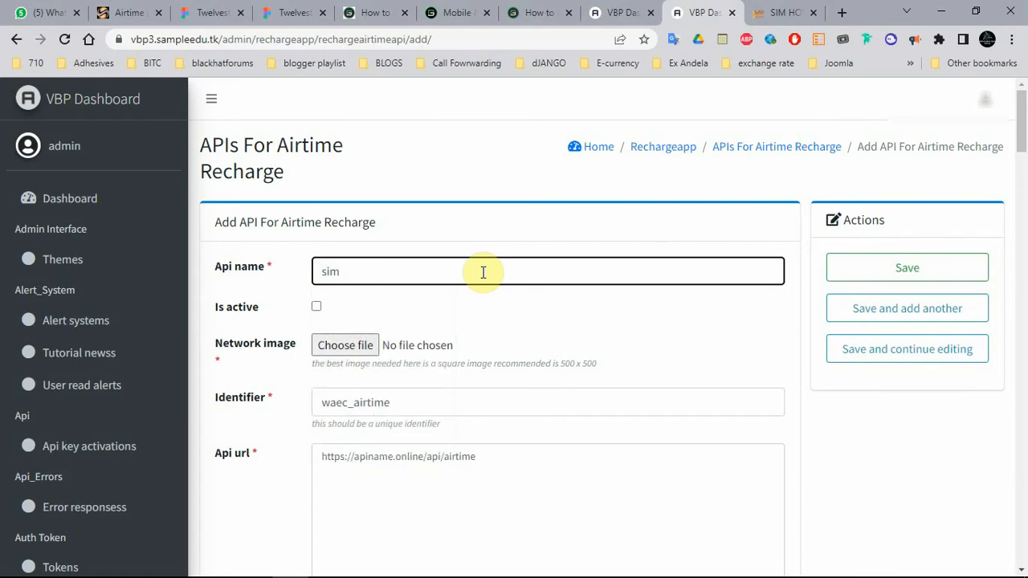
type("hosting")
left_click(315, 307)
Choose 500.png from the Pictures folder as the network image.
left_click(354, 344)
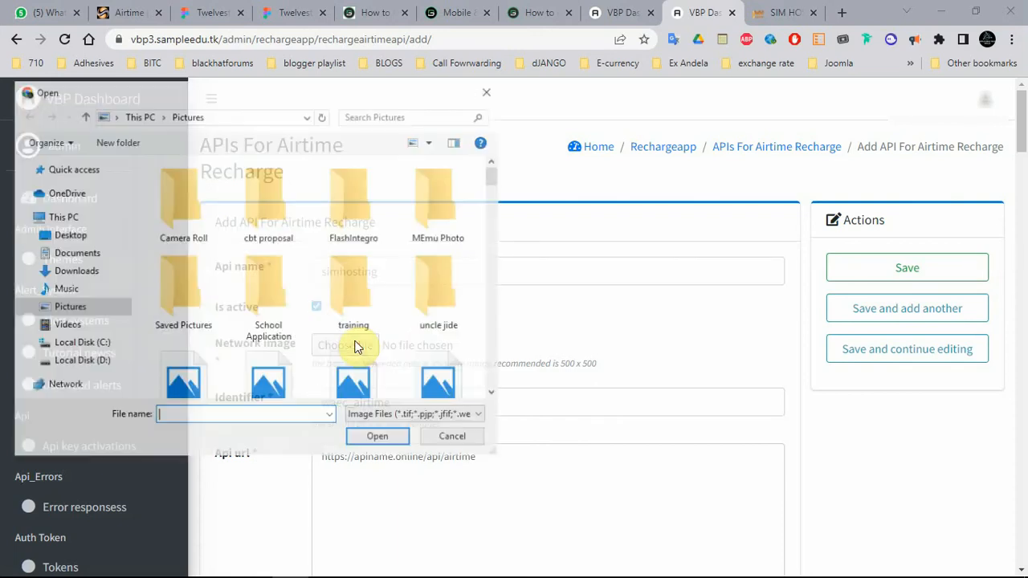
left_click(222, 378)
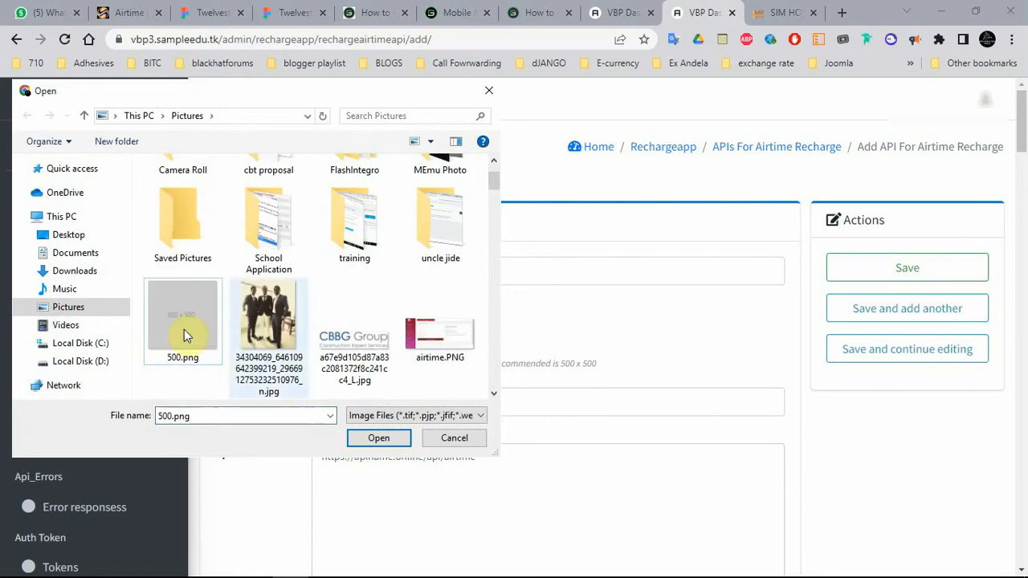
double_click(173, 299)
Replace the identifier with mtn_sim.
double_click(373, 411)
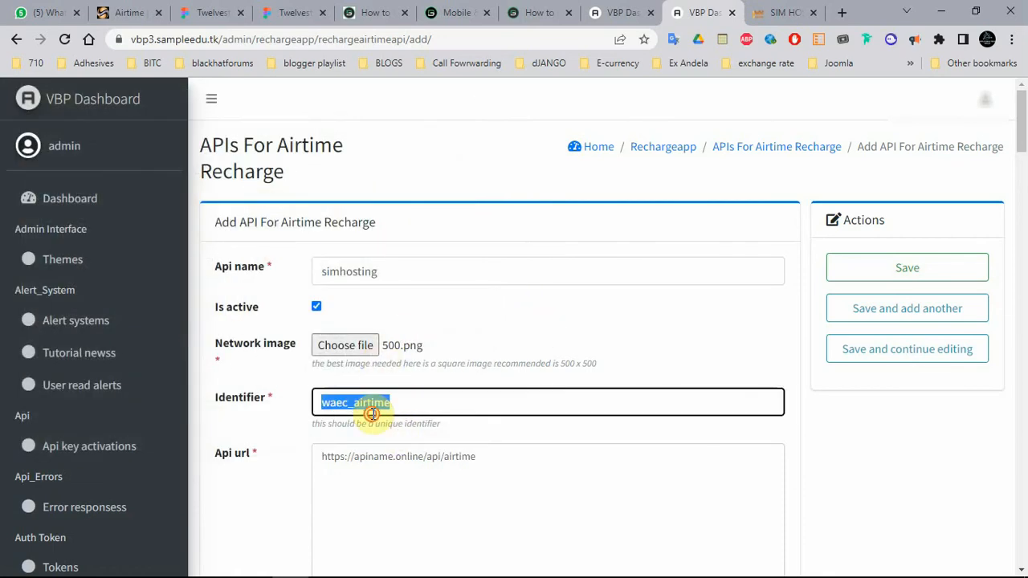
key("BackSpace")
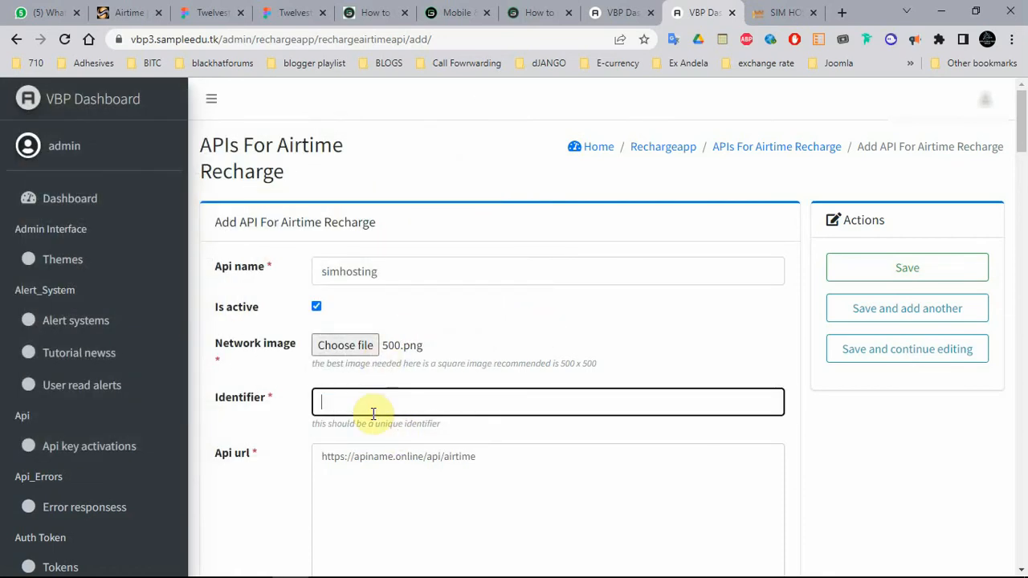
type("mtn_")
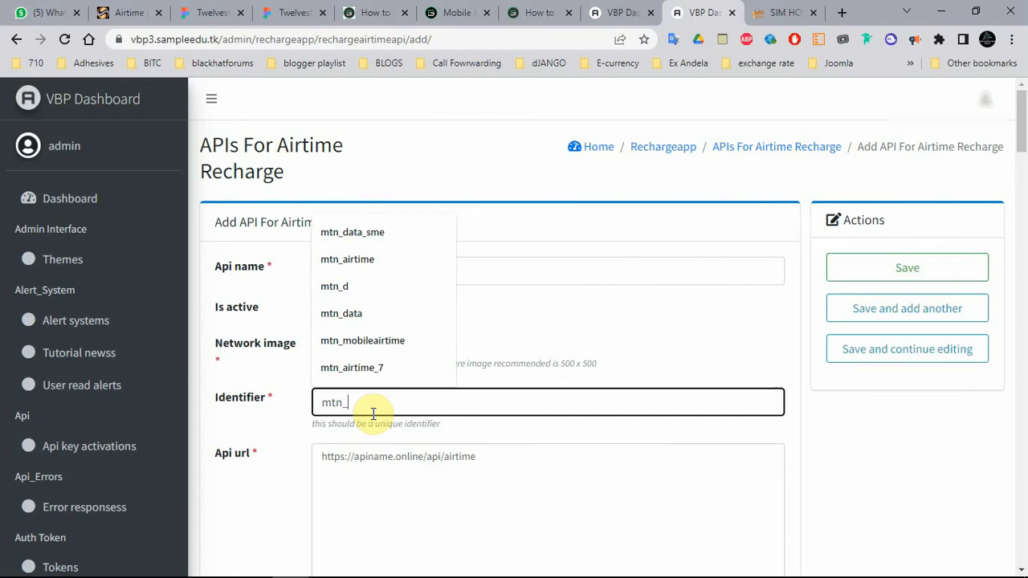
type("sim")
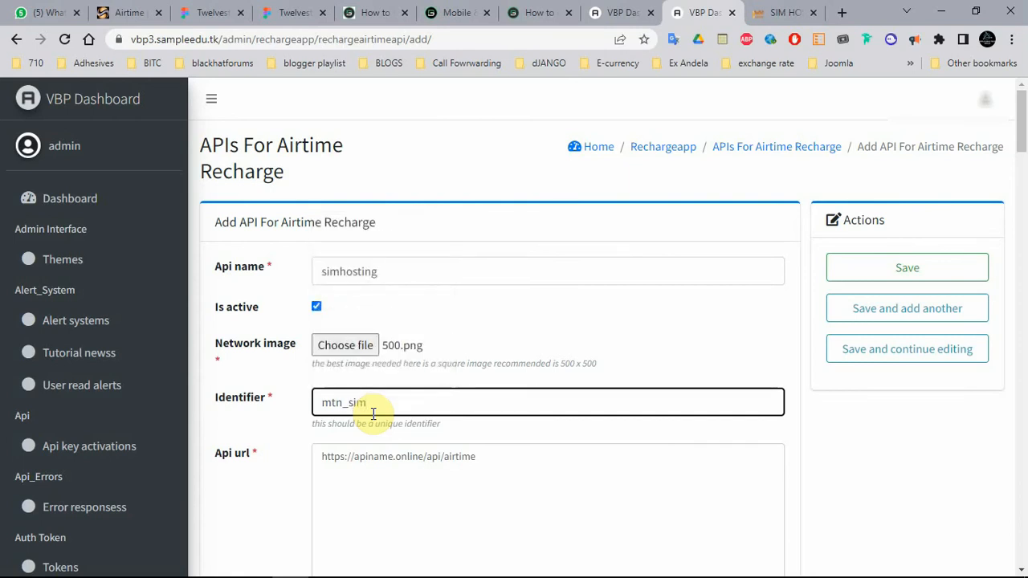
scroll(576, 228, "down", 3)
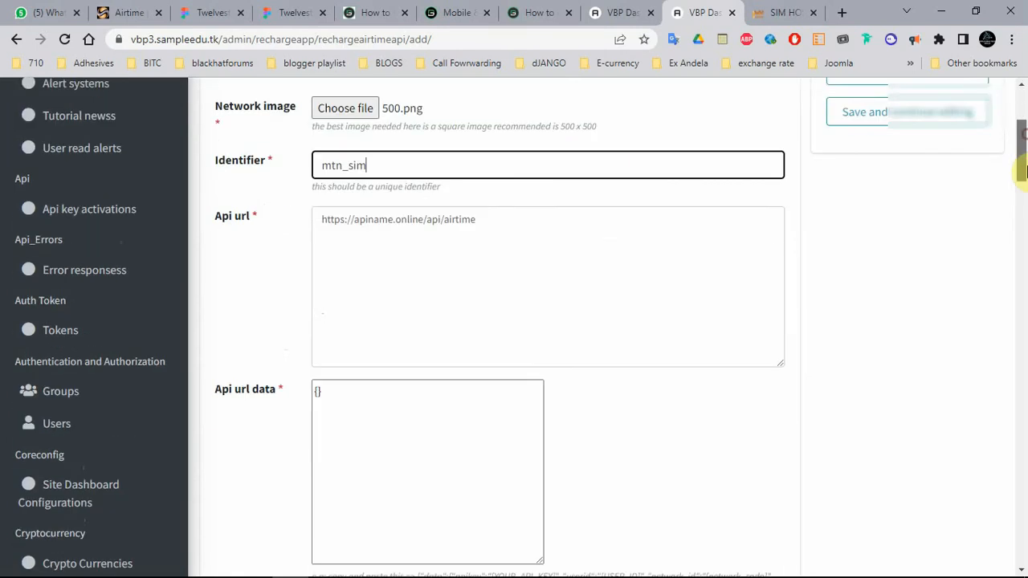
double_click(576, 228)
triple_click(572, 225)
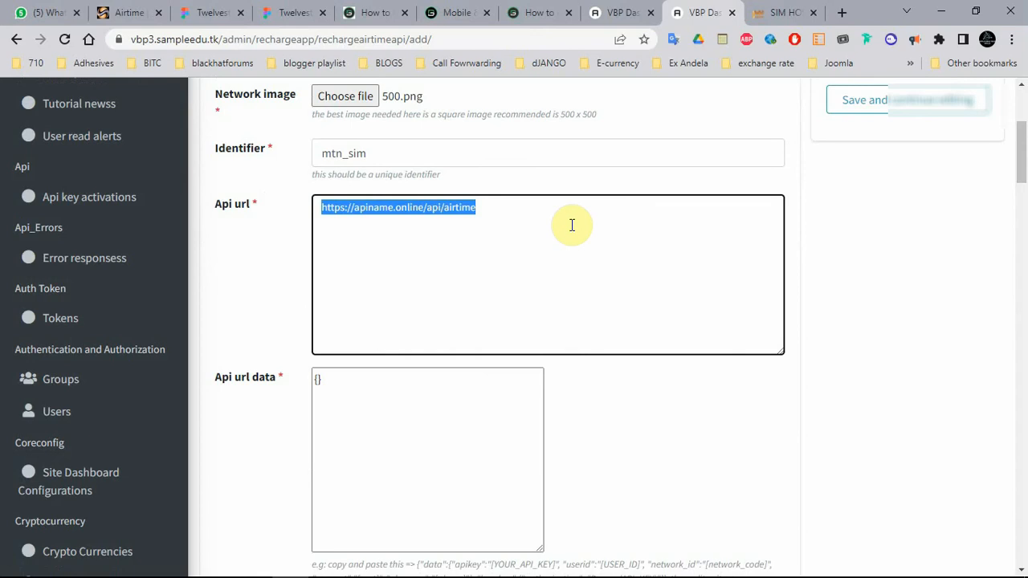
left_click(769, 10)
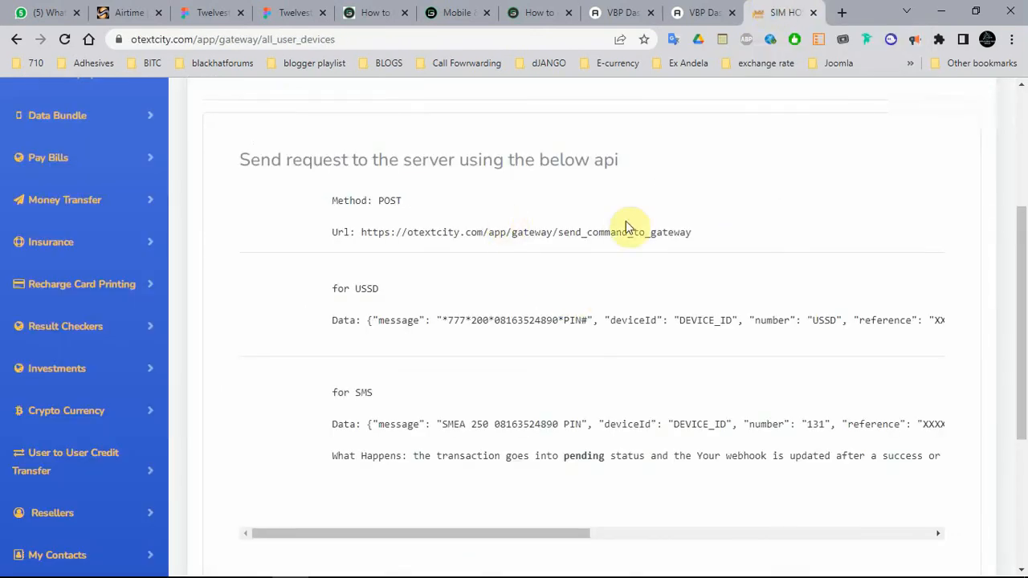
left_click_drag(692, 233, 360, 232)
key("ctrl+c")
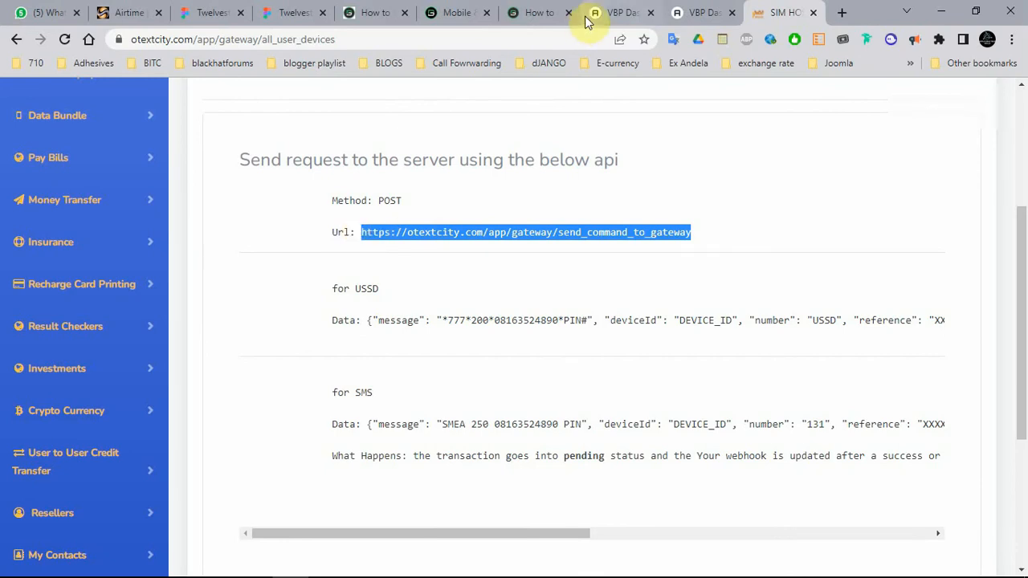
left_click(690, 11)
type("v")
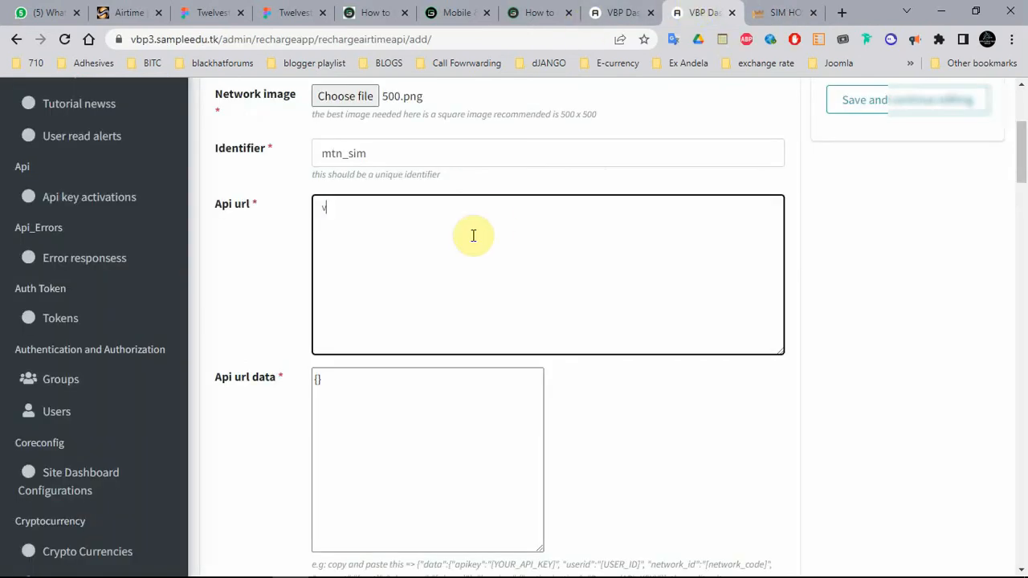
key("ctrl+a")
key("ctrl+v")
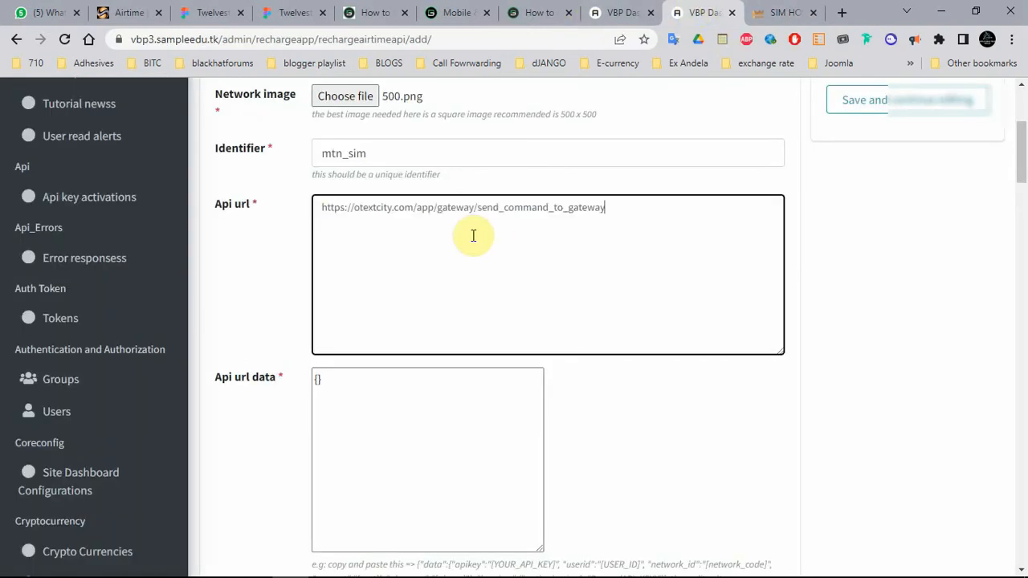
Replace the Api url data with the full USSD request data copied from the Otextcity SIM hosting devices page.
left_click(449, 410)
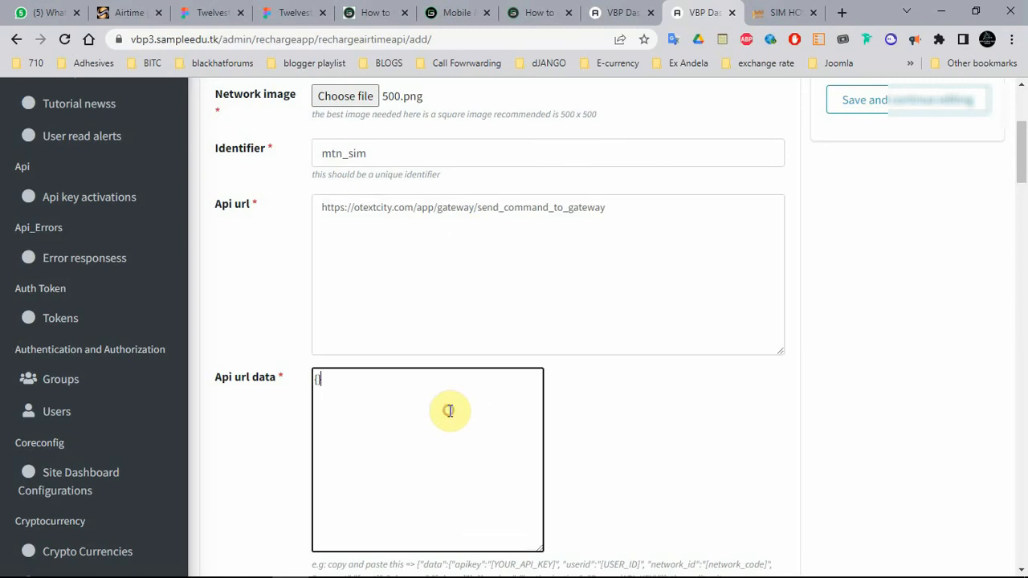
left_click(762, 10)
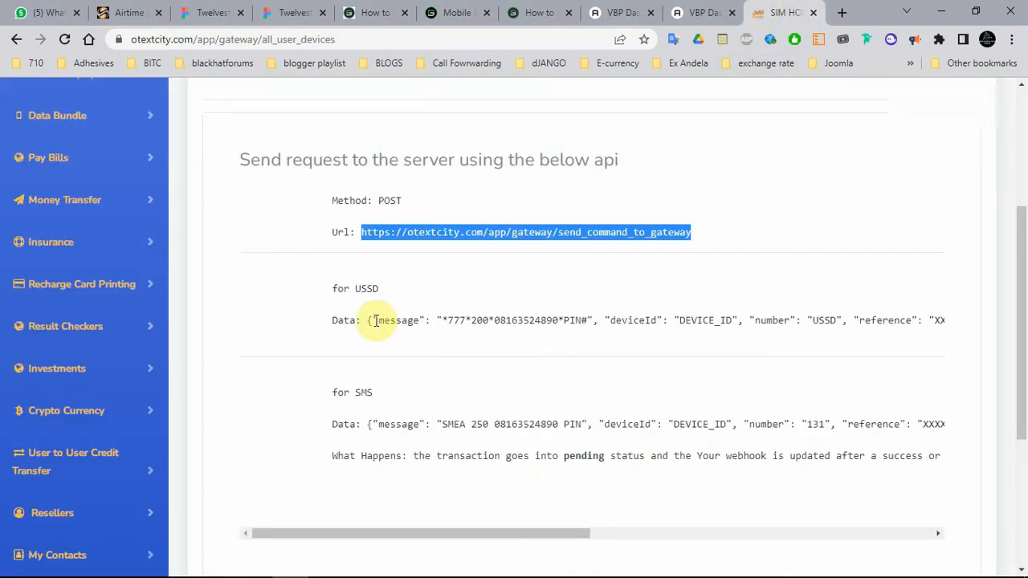
left_click_drag(366, 322, 947, 322)
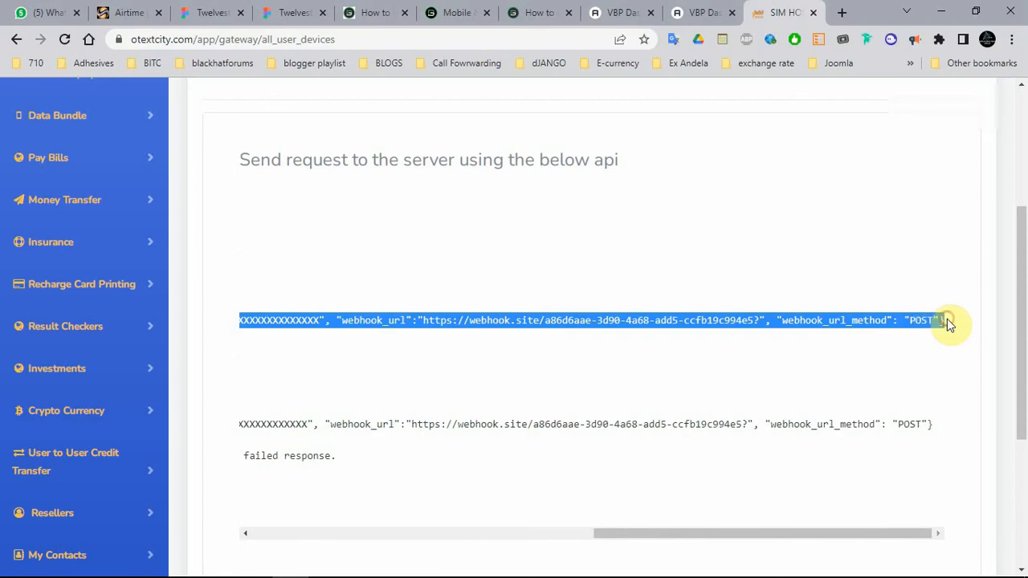
left_click(698, 12)
left_click(367, 462)
key("ctrl+a")
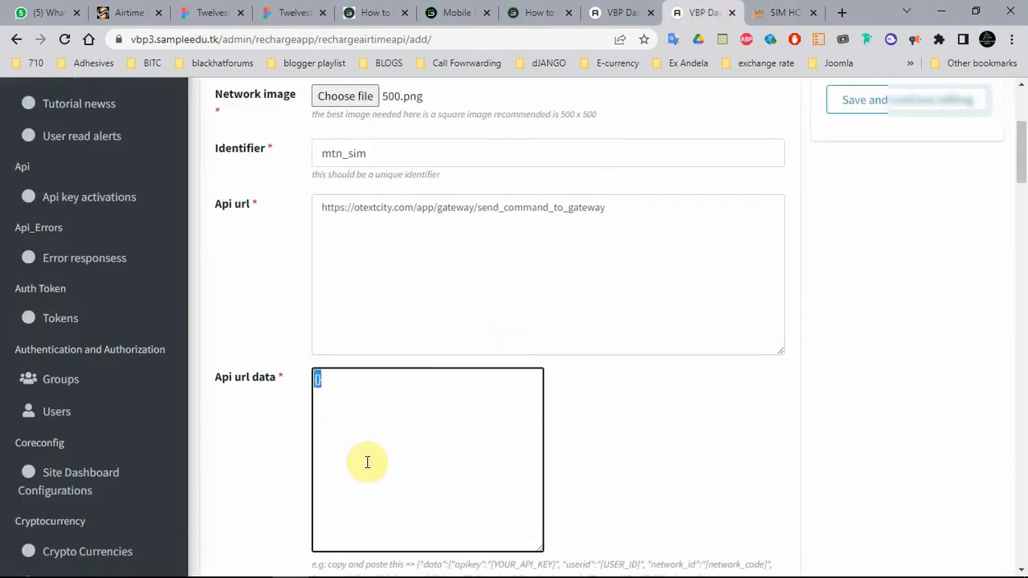
key("ctrl+v")
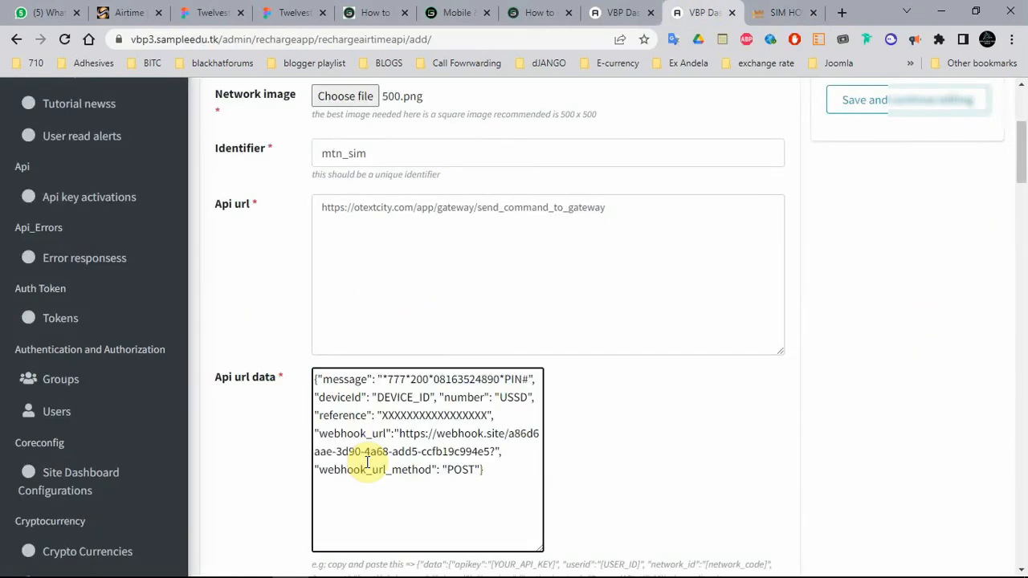
Replace the "number" key in the Api url data with the device ID copied from Otextcity's Devices list.
double_click(464, 397)
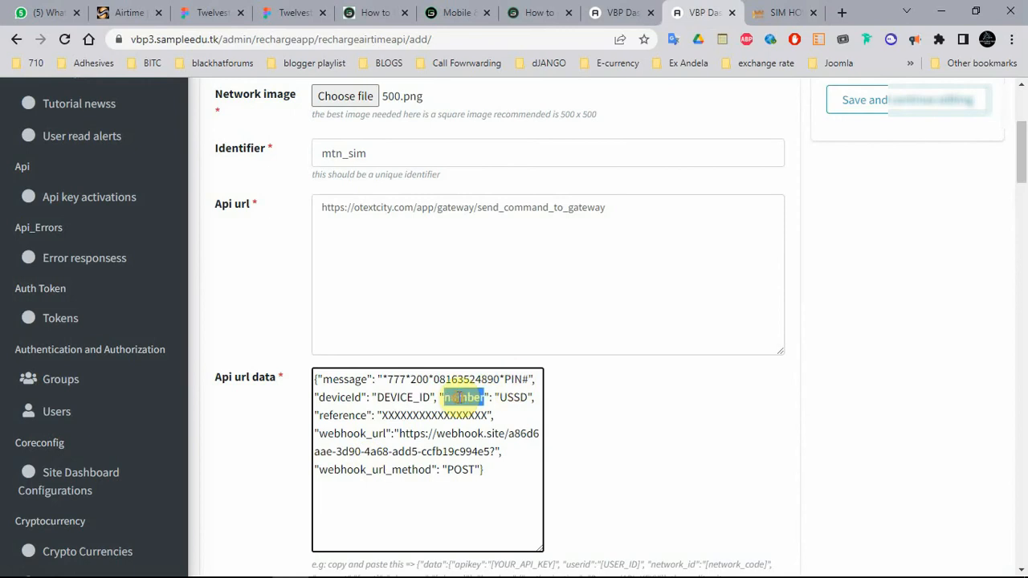
left_click(775, 9)
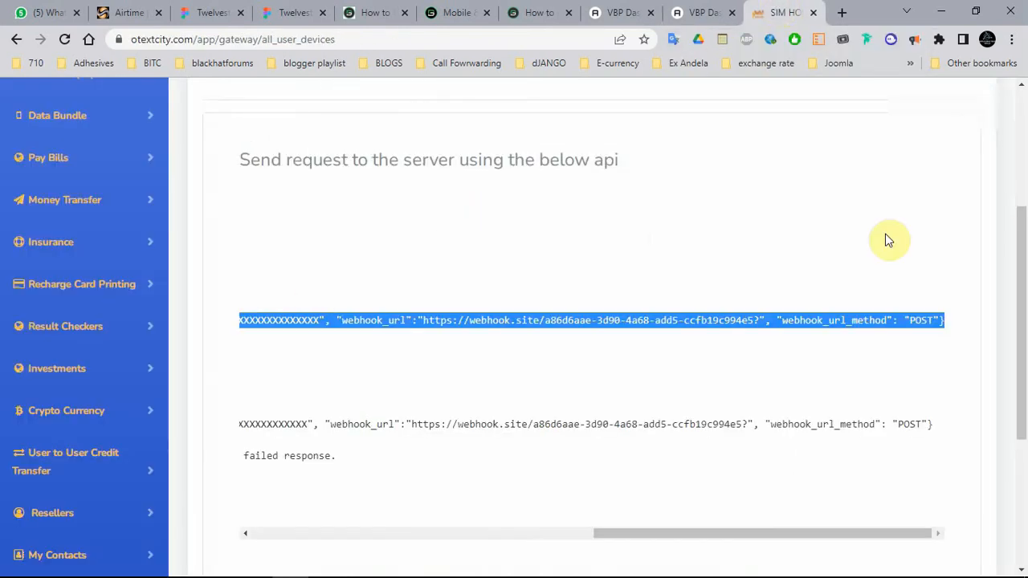
scroll(1021, 211, "up", 3)
left_click_drag(362, 311, 247, 315)
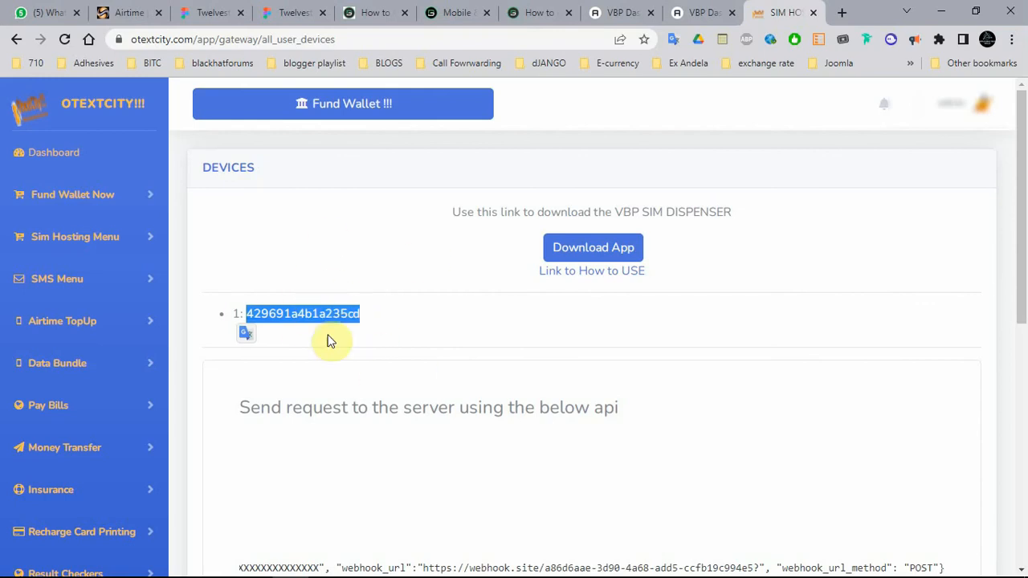
left_click(692, 10)
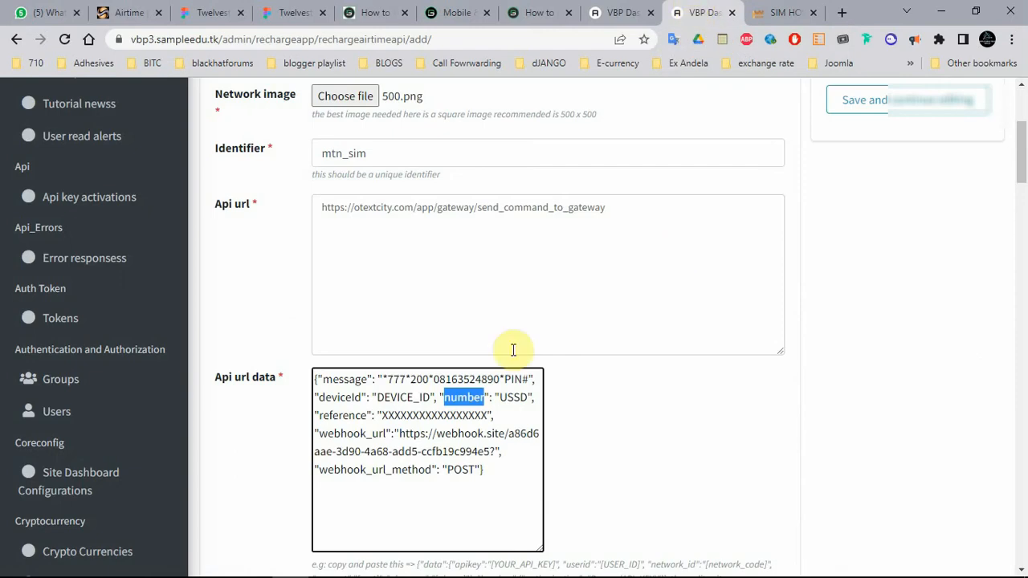
left_click(472, 396)
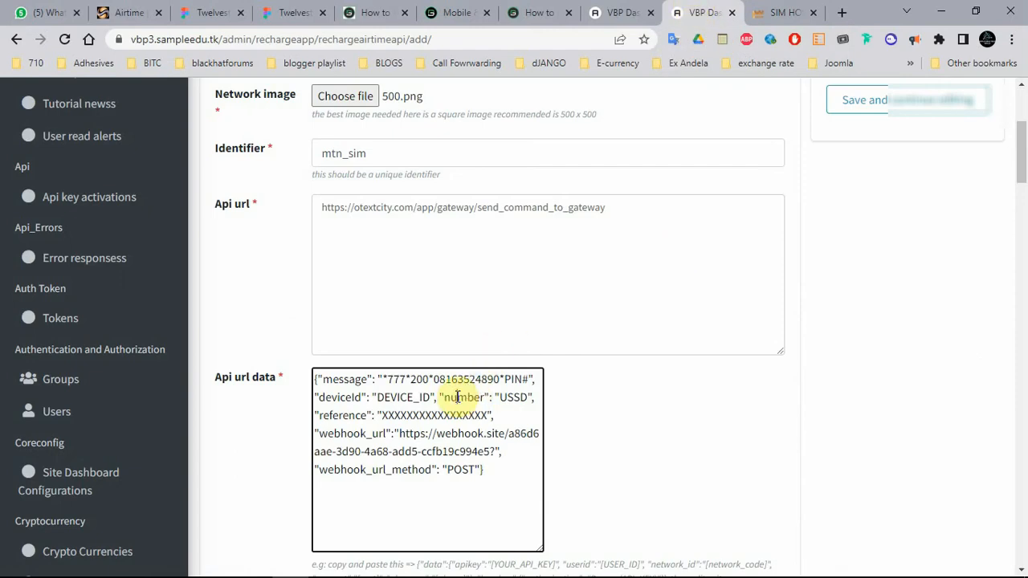
double_click(460, 396)
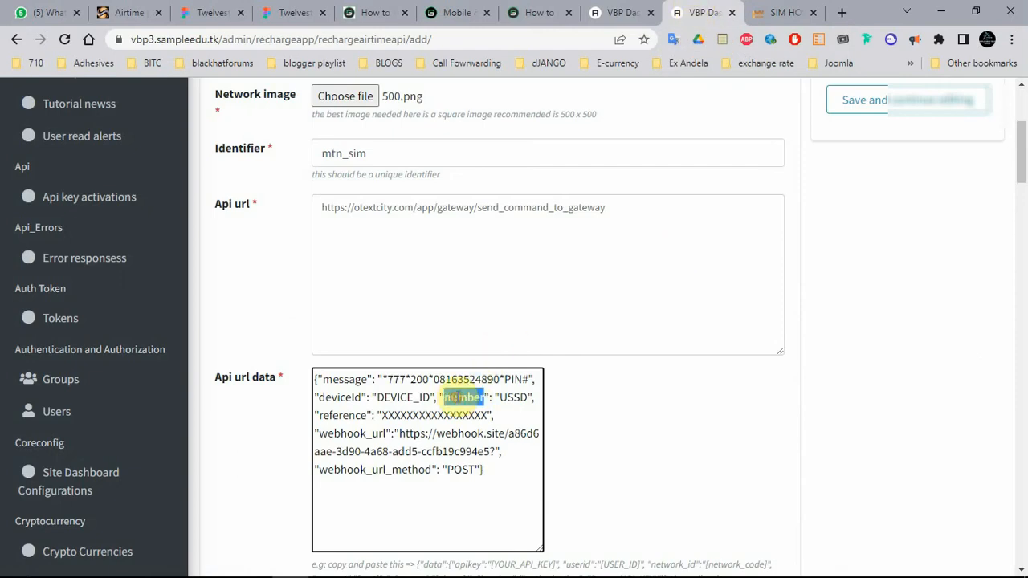
left_click(775, 10)
right_click(329, 321)
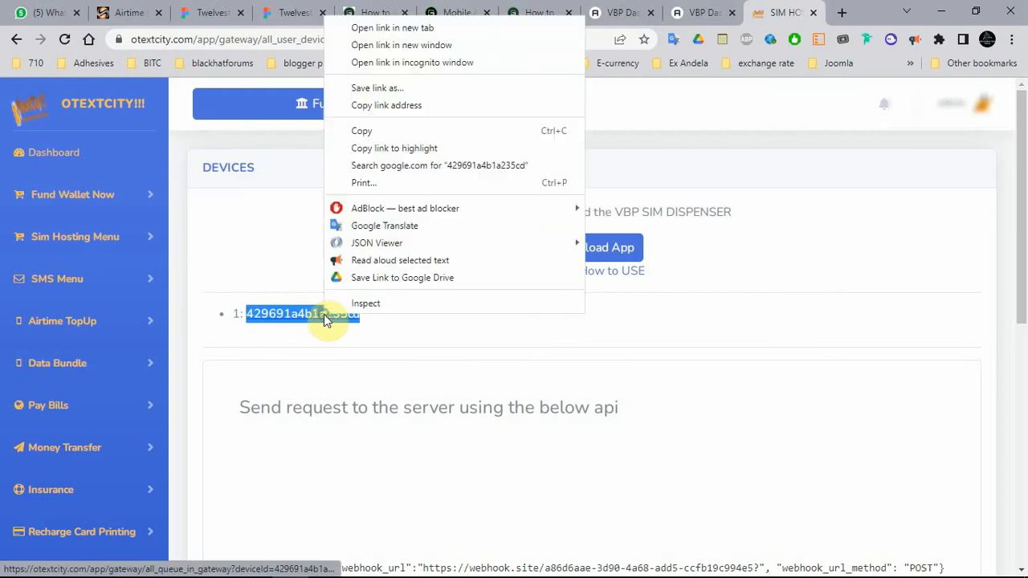
left_click(380, 131)
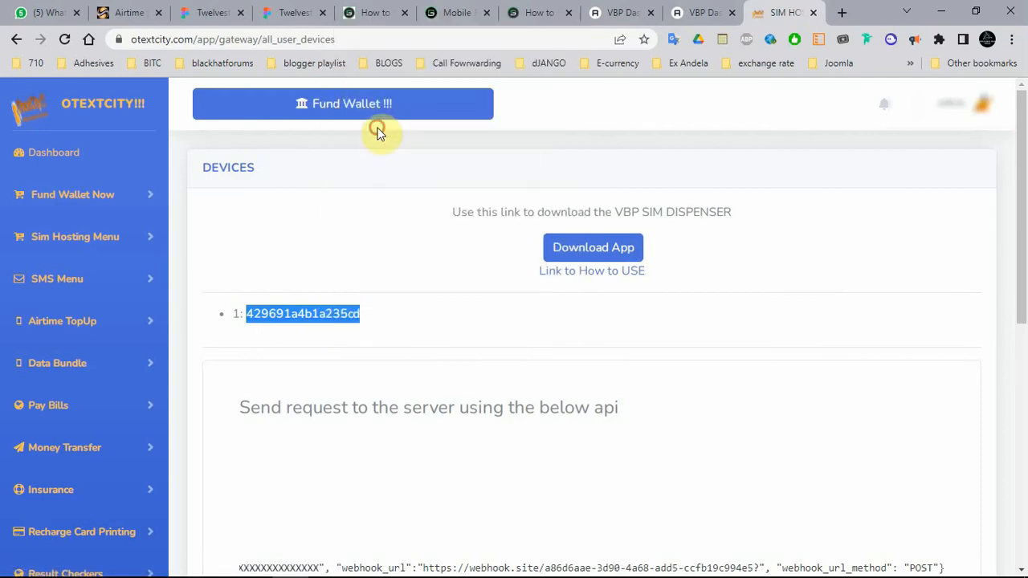
left_click(711, 14)
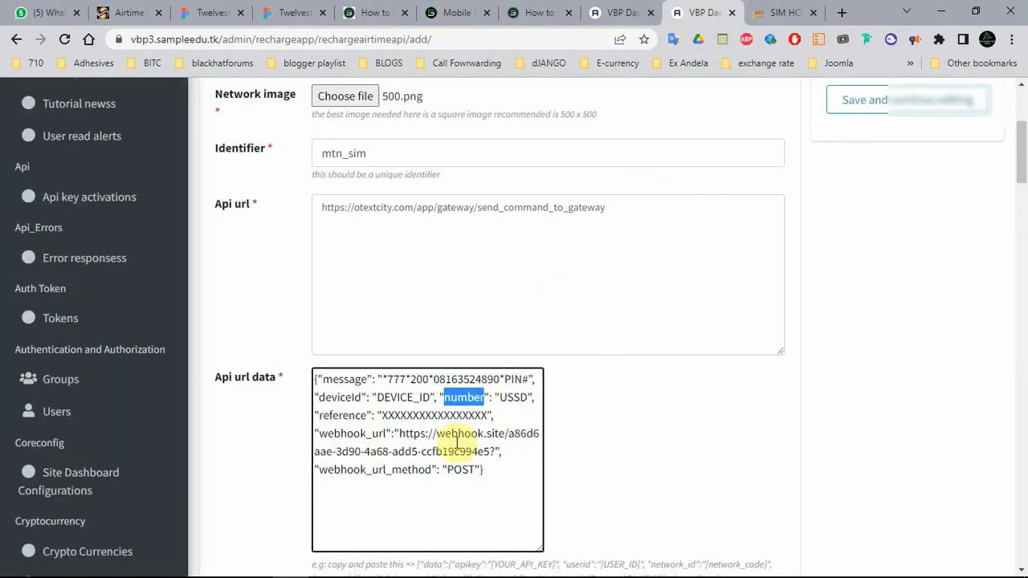
key("ctrl+v")
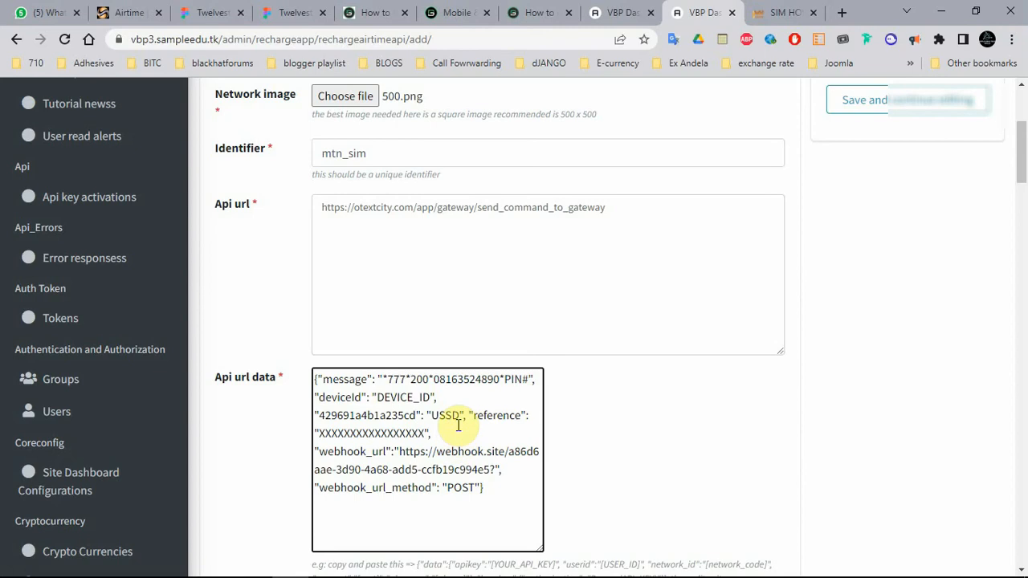
Replace the reference value's X placeholder in the Api url data with [ordernumber].
double_click(495, 415)
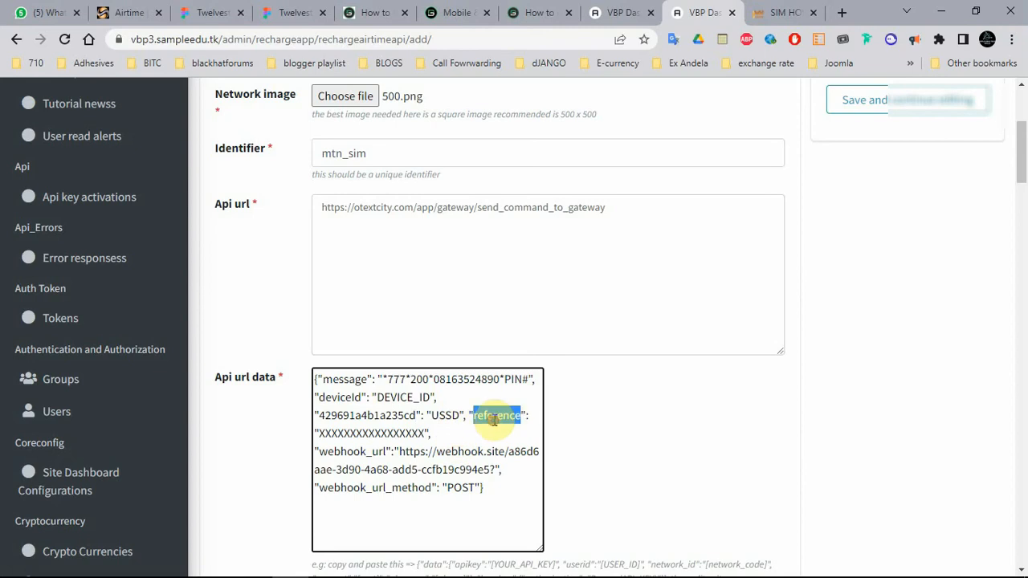
double_click(373, 438)
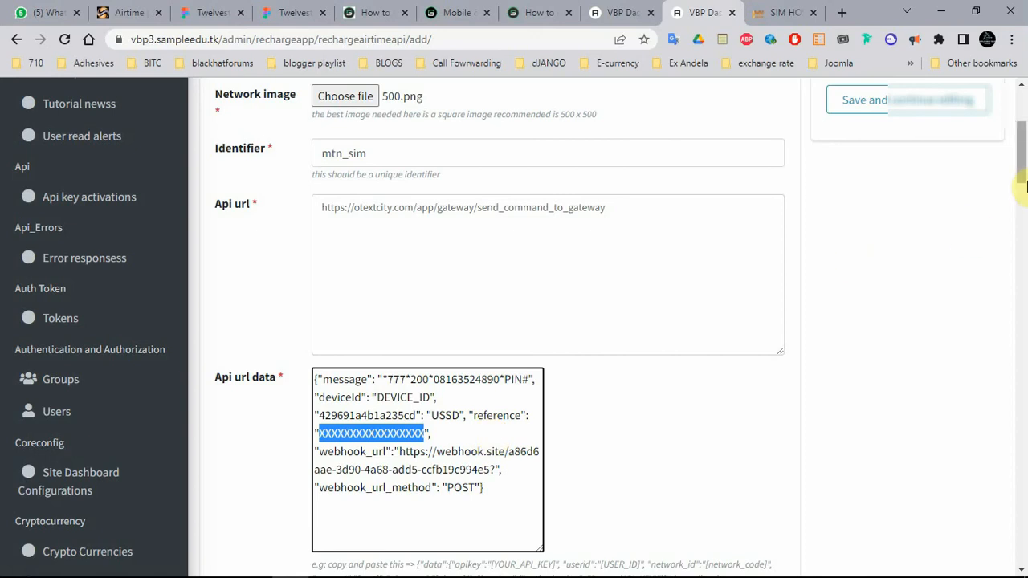
left_click_drag(1019, 170, 1023, 201)
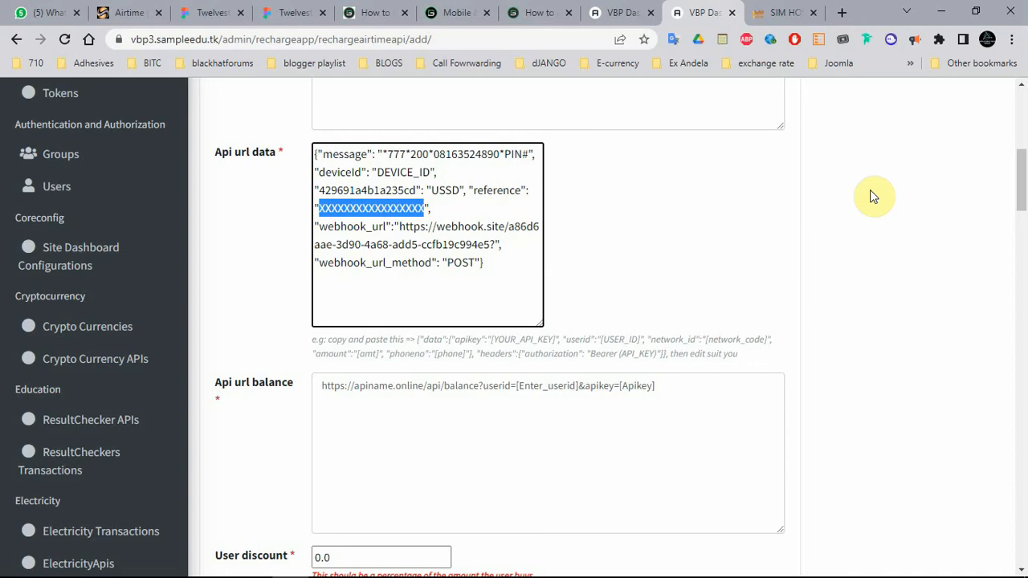
key("BackSpace")
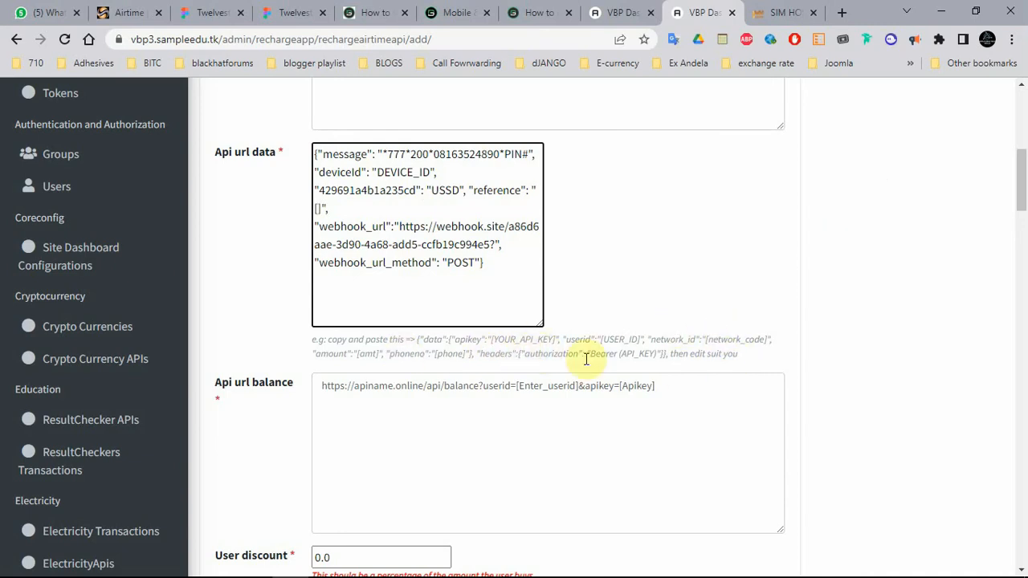
type("[ord")
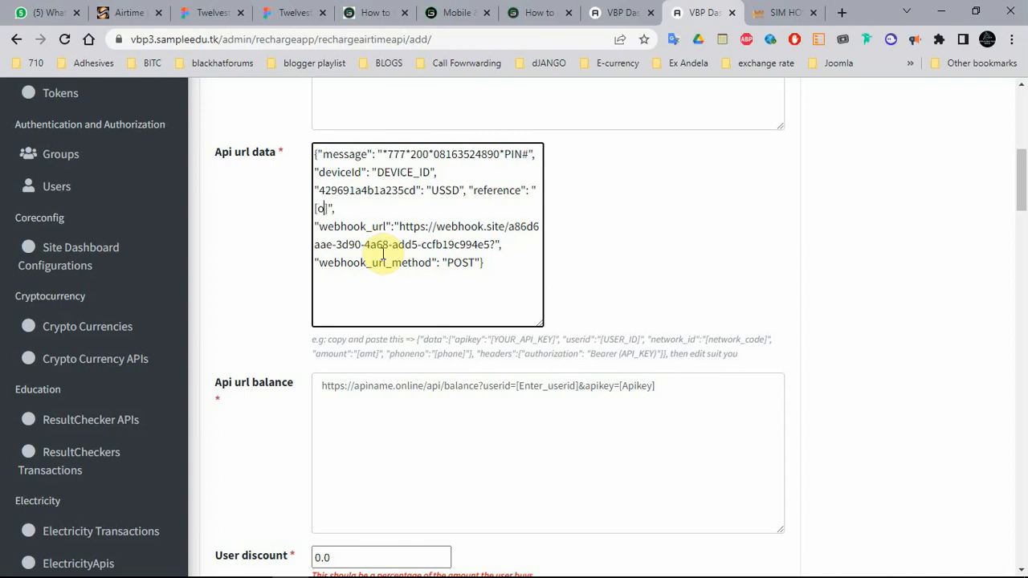
type("ernumber")
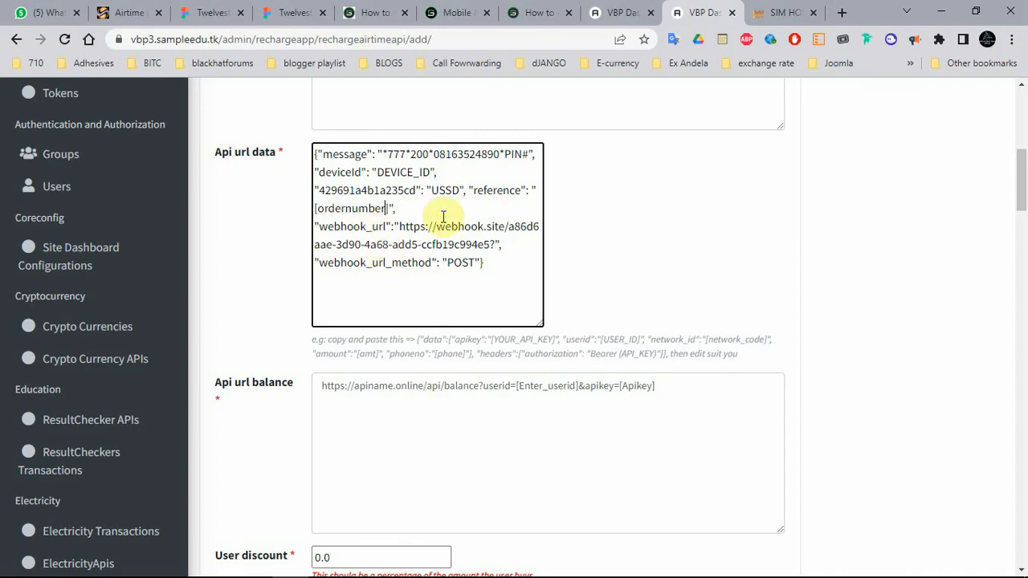
Open Notepad++ while declining its update download, and bring up the search of the Ditto clipboard history.
left_click_drag(398, 226, 488, 246)
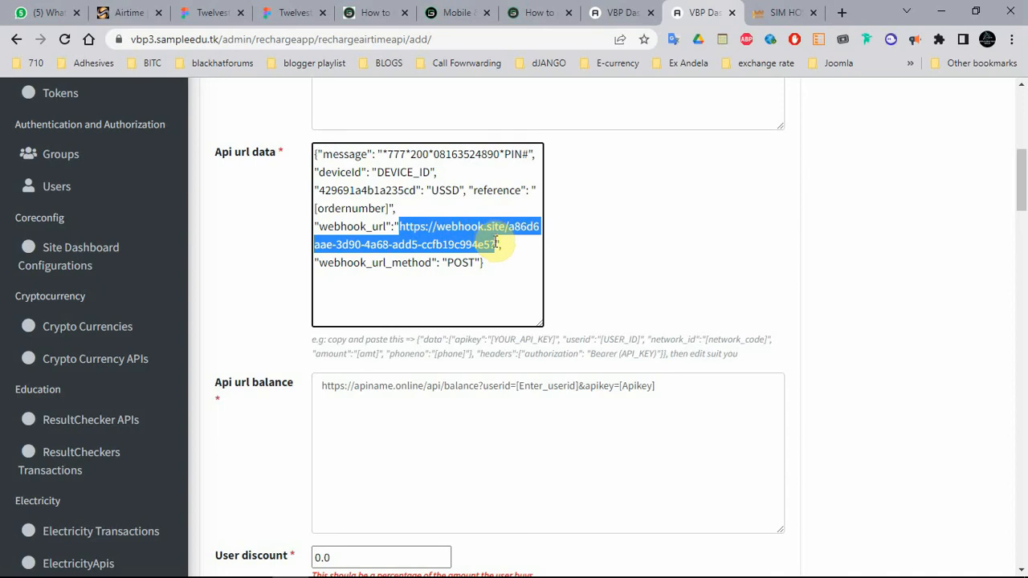
mouse_move(1025, 187)
left_mouse_down()
mouse_move(1025, 130)
mouse_move(1025, 189)
left_mouse_up()
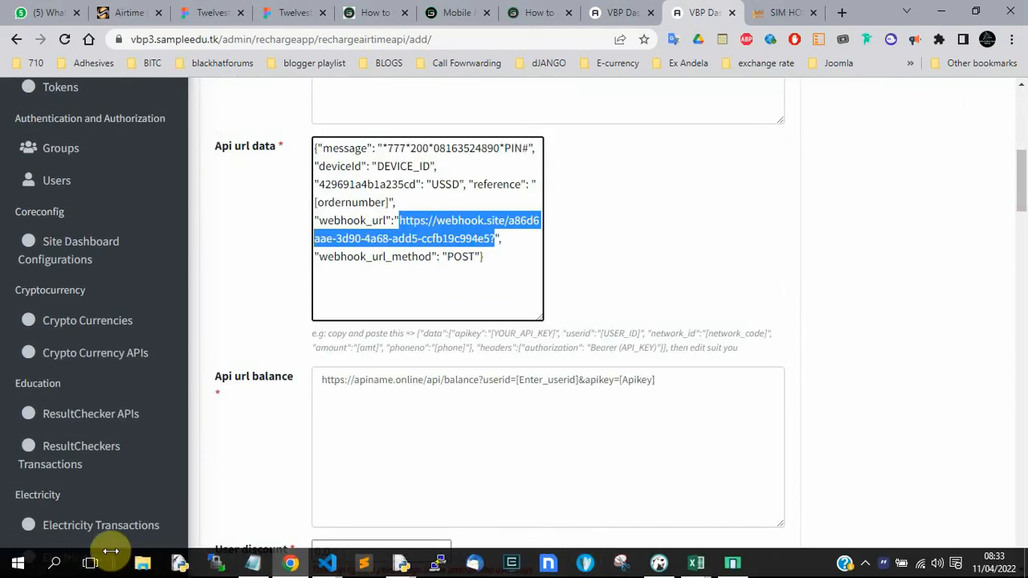
left_click(53, 568)
type("not")
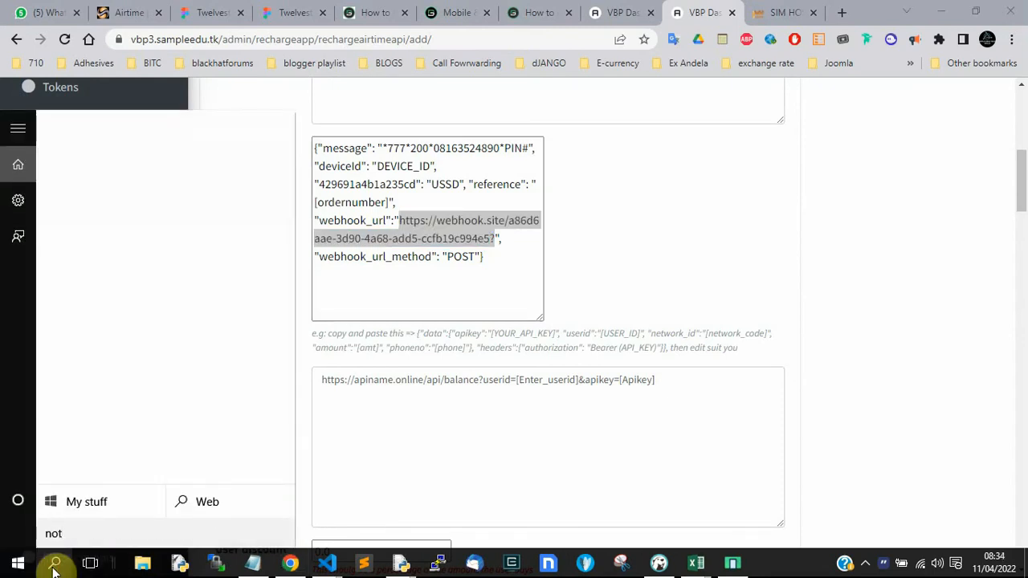
type("epad")
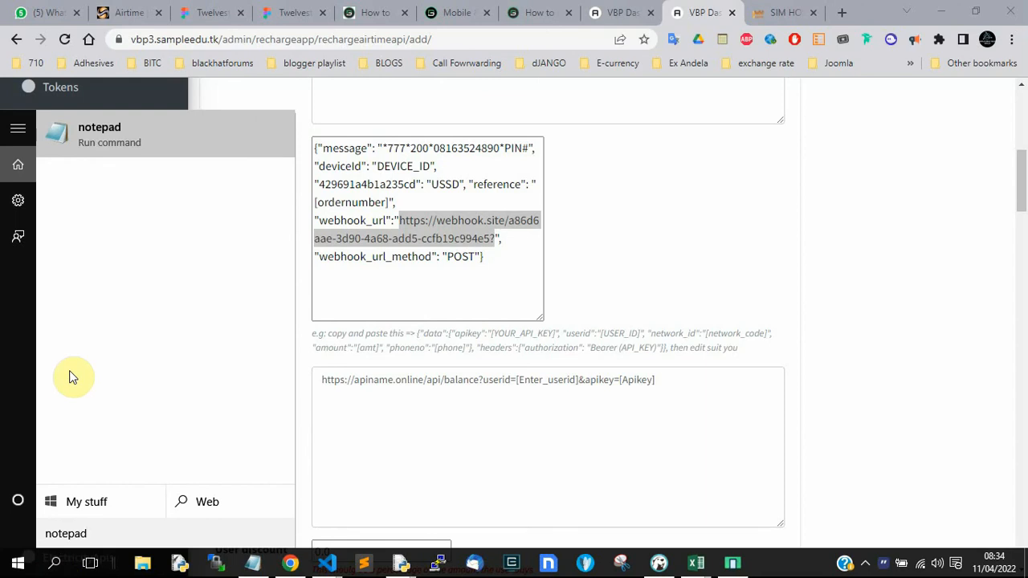
type("++")
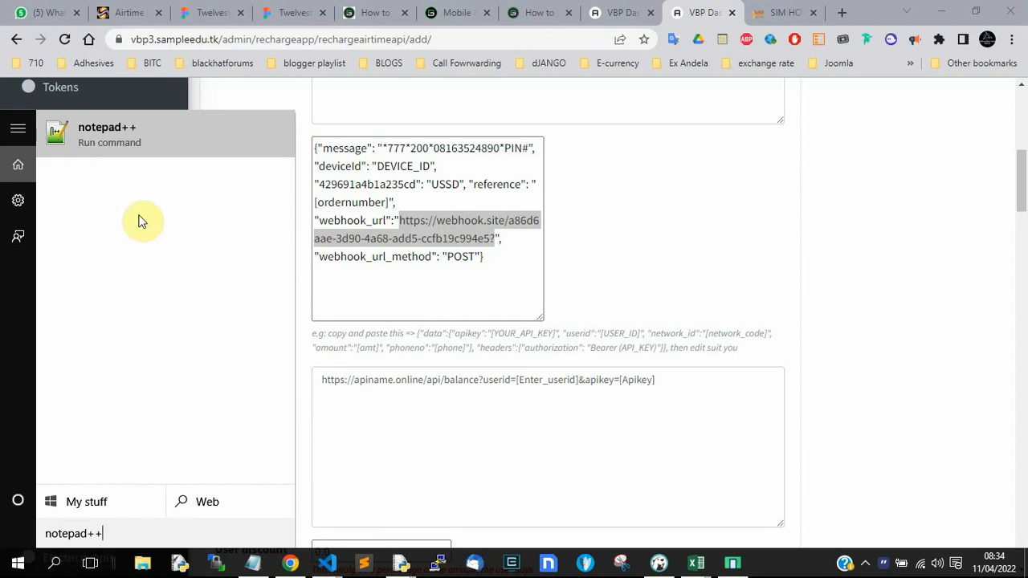
left_click(131, 136)
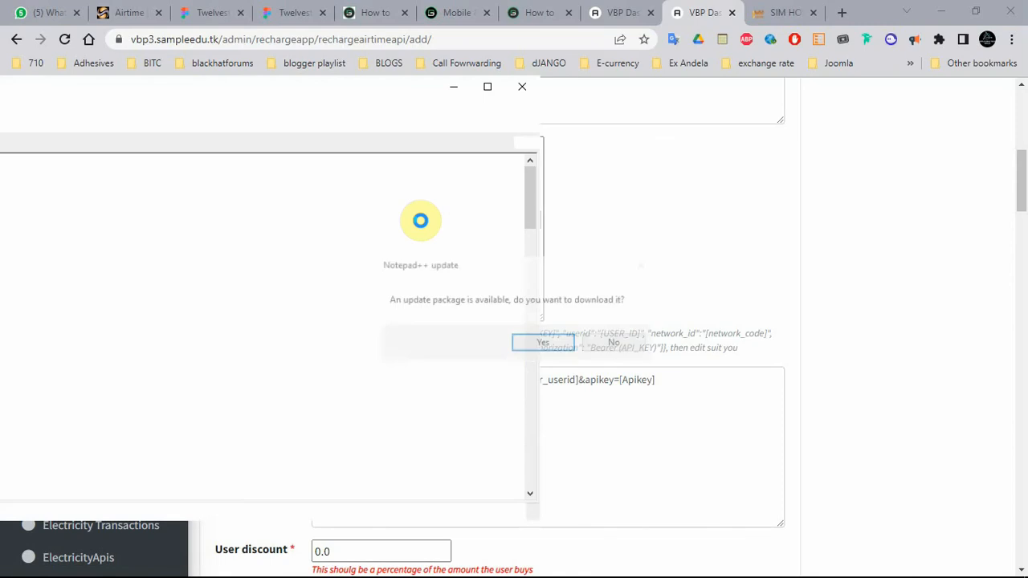
left_click(634, 347)
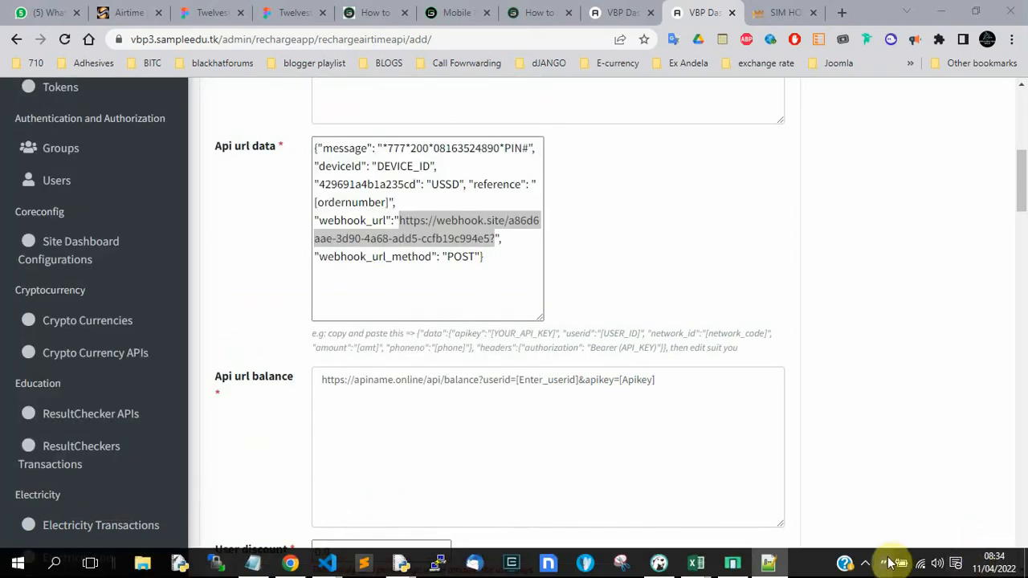
left_click(885, 566)
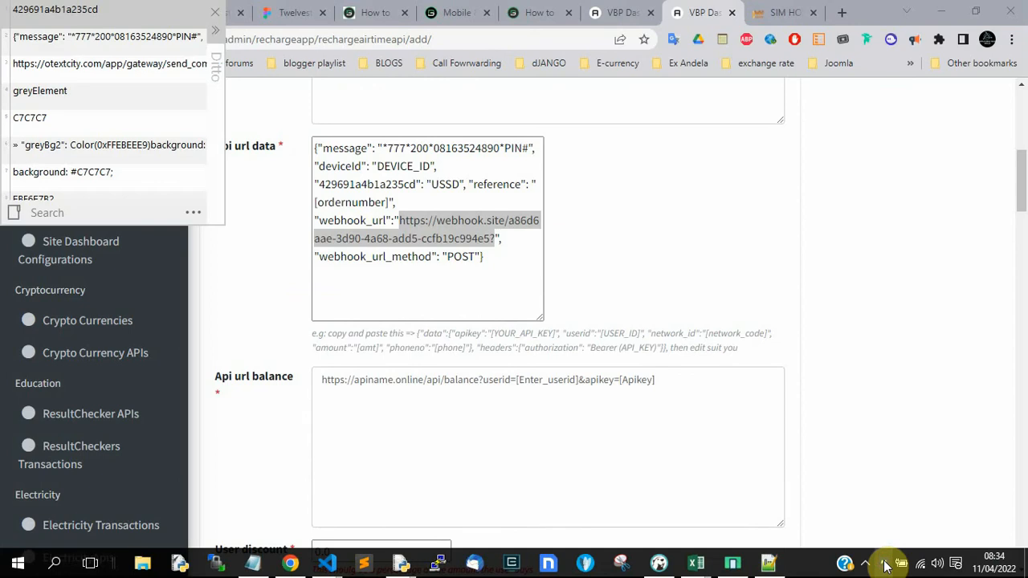
left_click(81, 210)
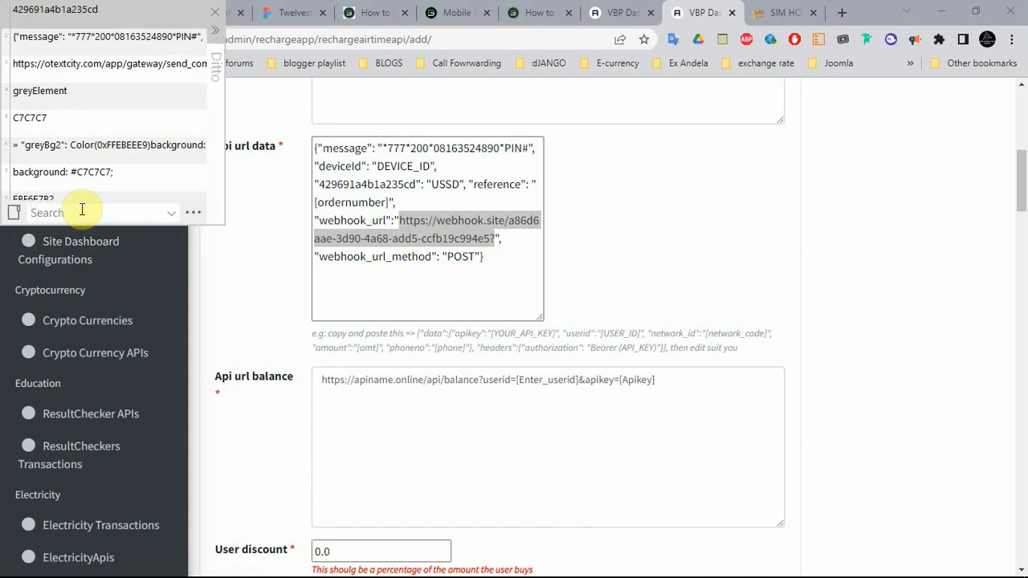
type("tra")
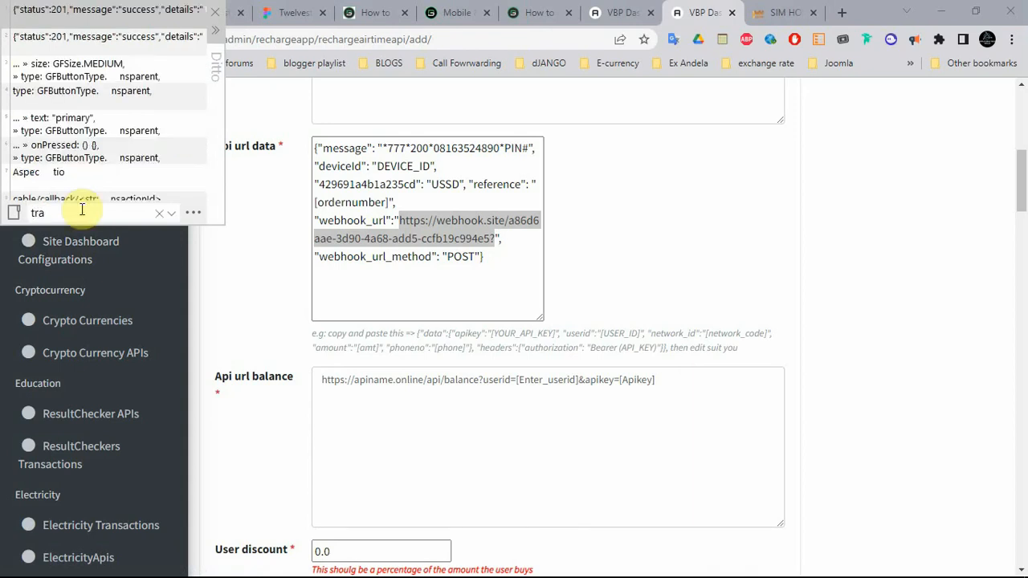
type("ns")
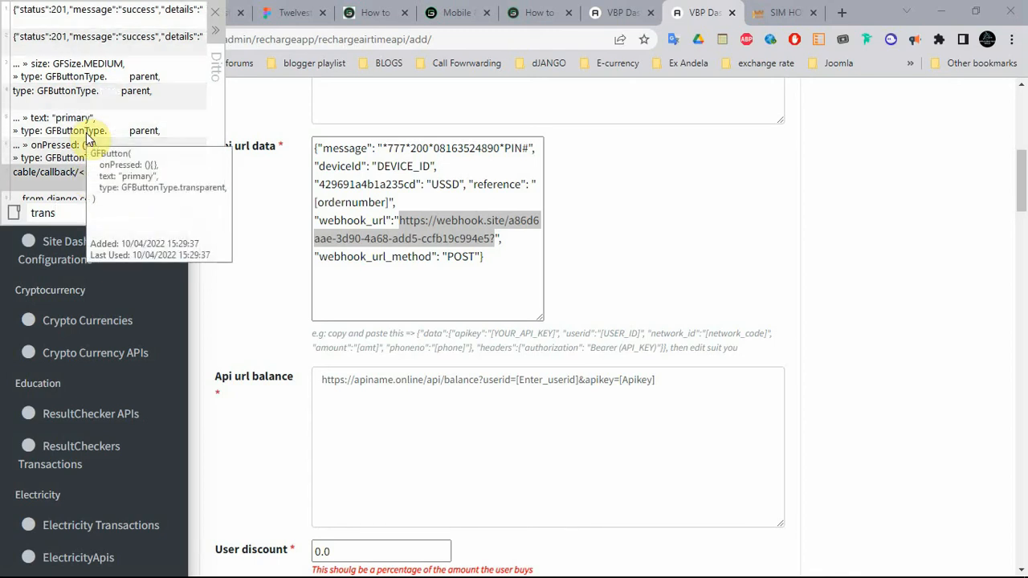
key("BackSpace")
key("BackSpace")
key("BackSpace")
key("BackSpace")
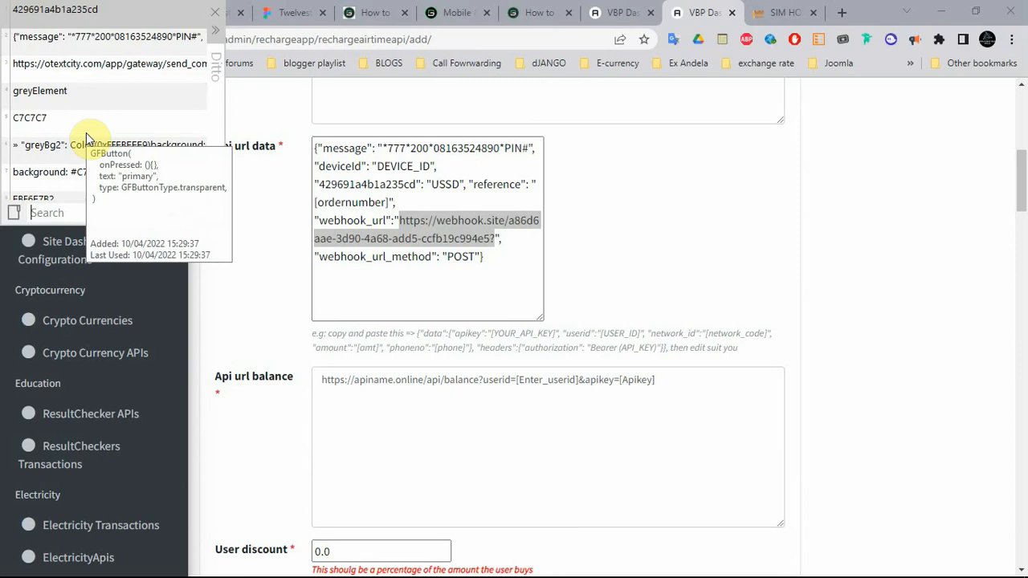
Search the Ditto clipboard history for "callba" and paste the entry with the airtime, data and cable callback paths into Notepad++.
type("callba")
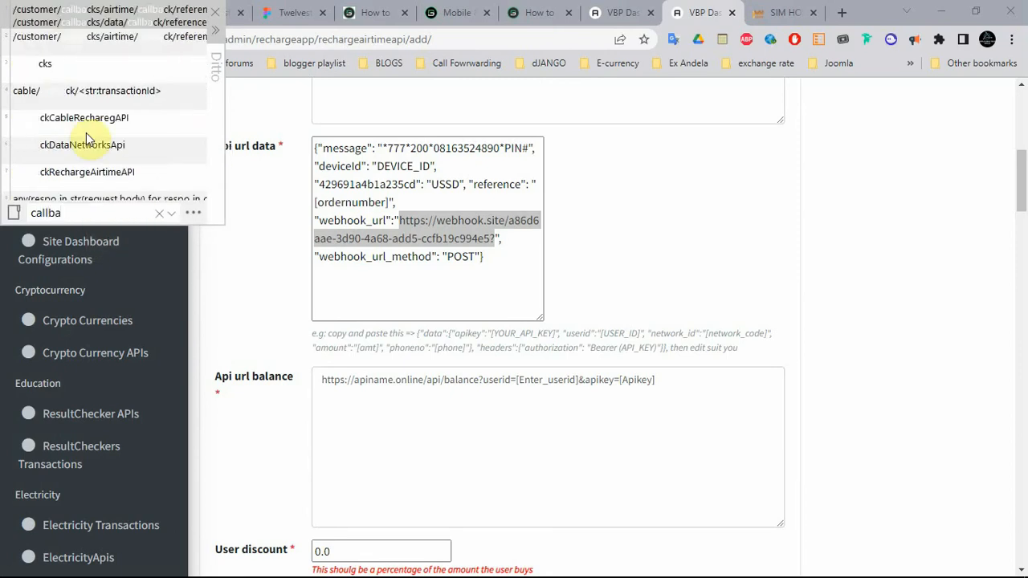
double_click(120, 11)
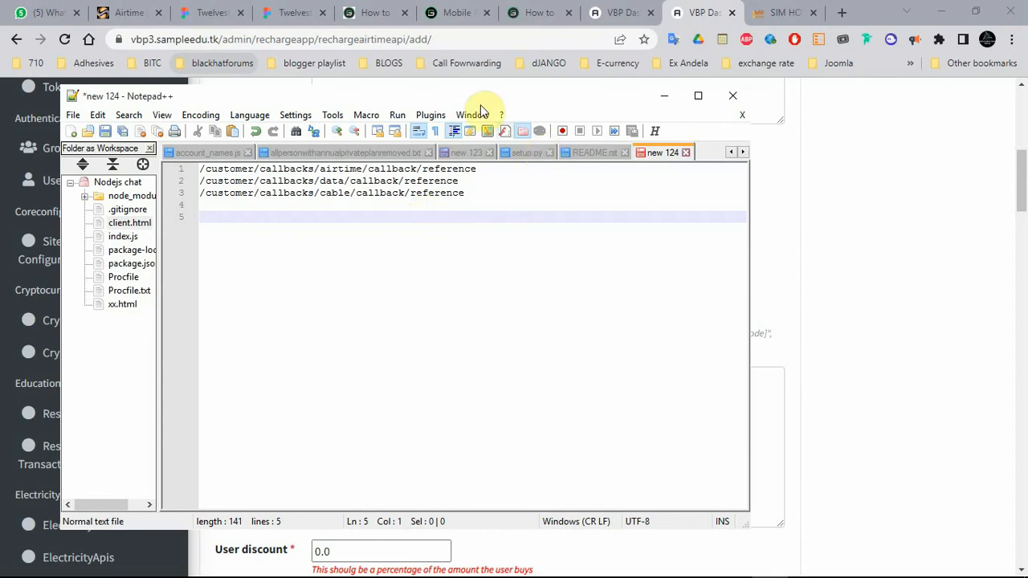
Copy the cable callback path /customer/callbacks/cable/callback/reference from the text in Notepad++.
left_click_drag(452, 101, 634, 91)
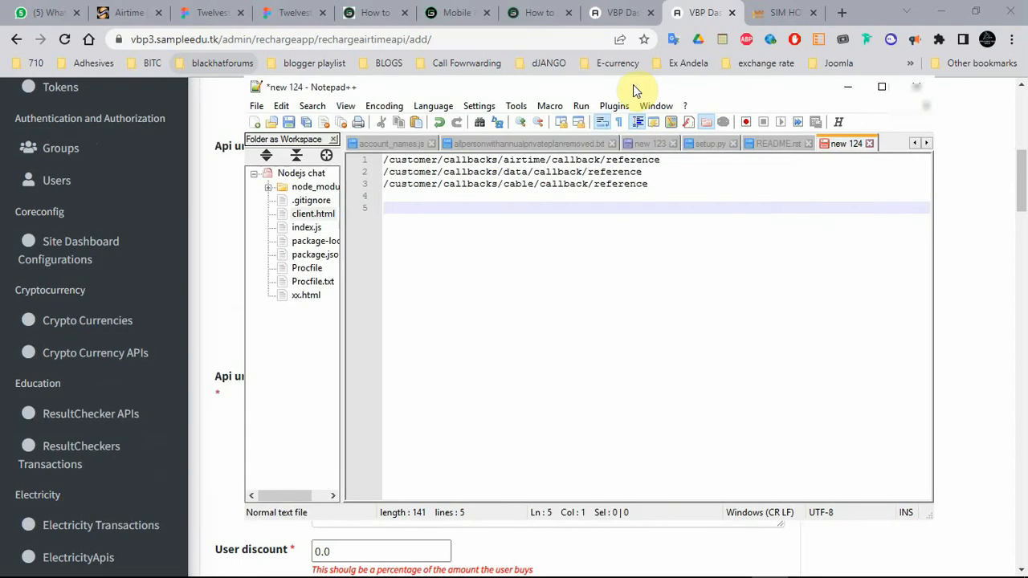
left_click(630, 197)
left_click(558, 172)
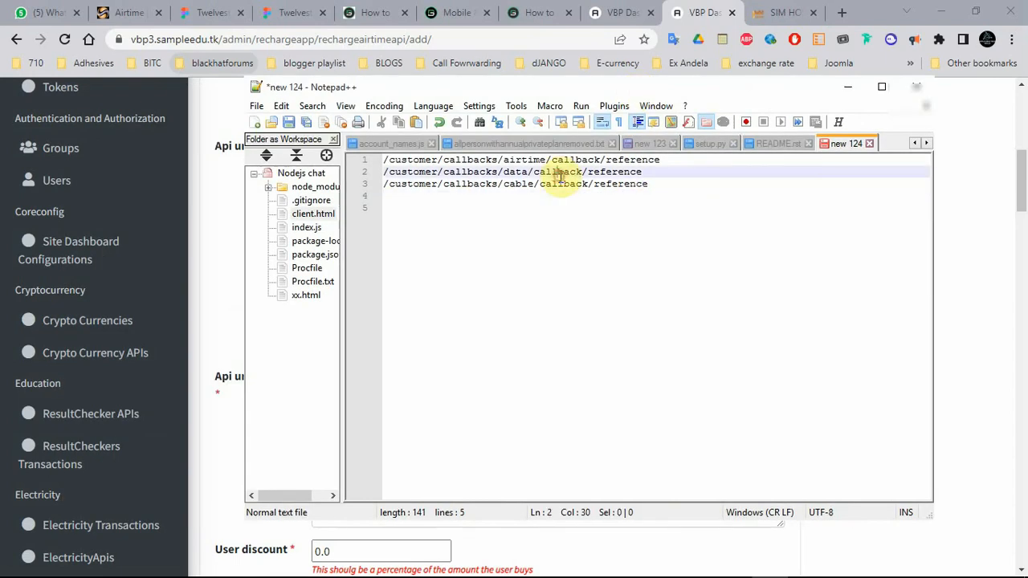
left_click(659, 184)
left_click_drag(644, 185, 593, 185)
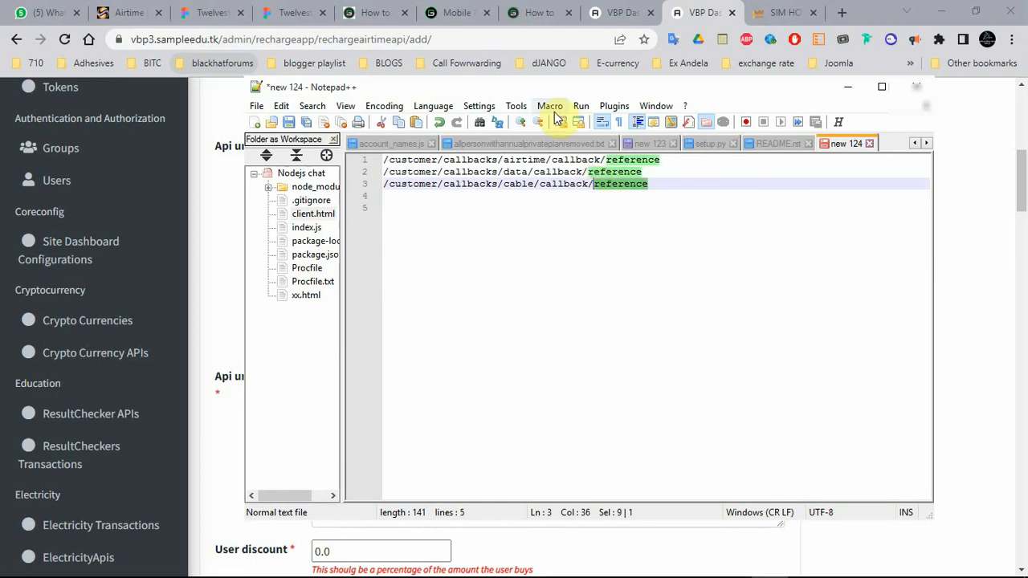
left_click_drag(557, 90, 793, 101)
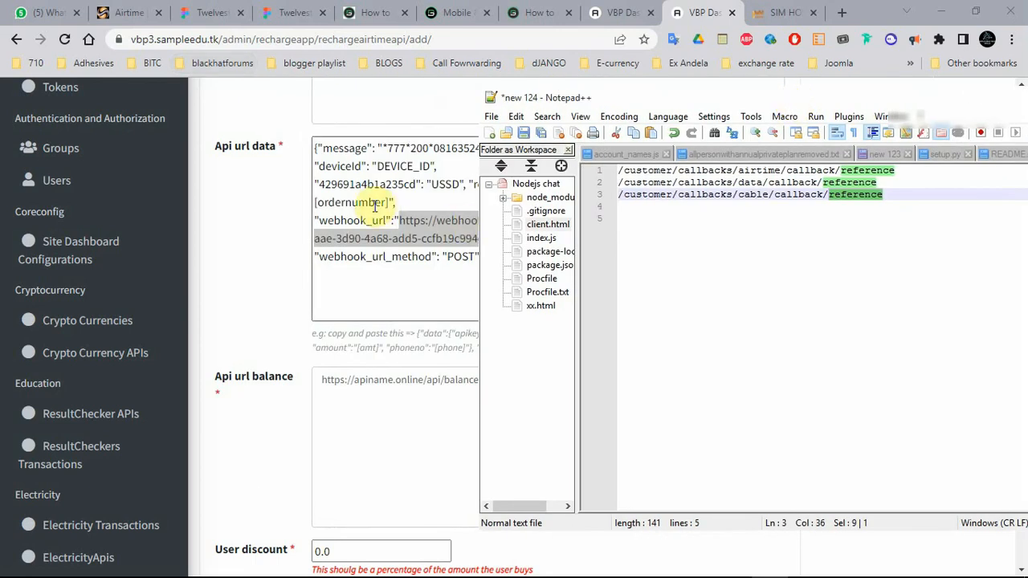
left_click(664, 208)
left_click_drag(902, 195, 622, 192)
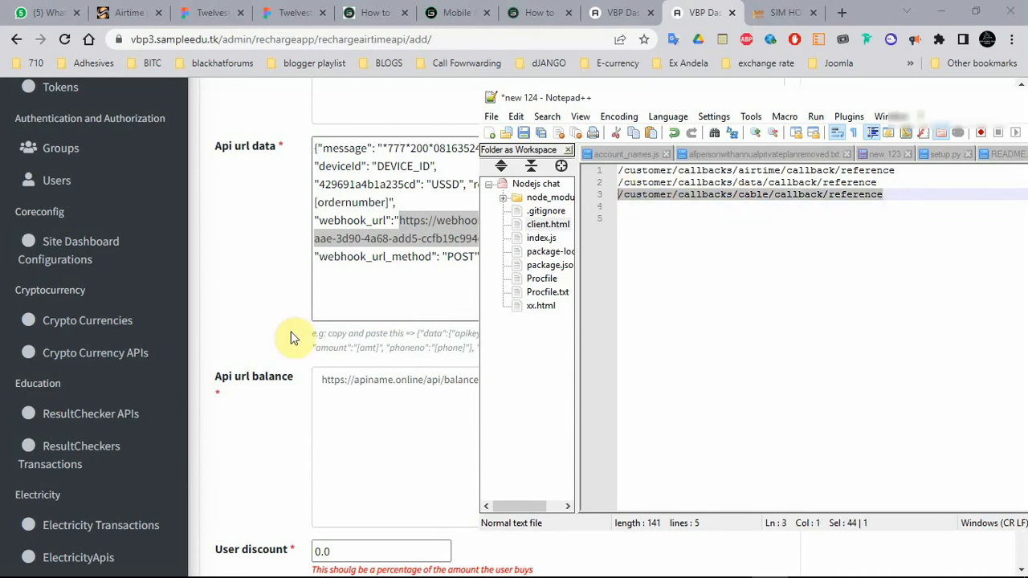
Switch to a new Notepad window and enter the domain portal.example.com.
left_click(259, 303)
mouse_move(518, 551)
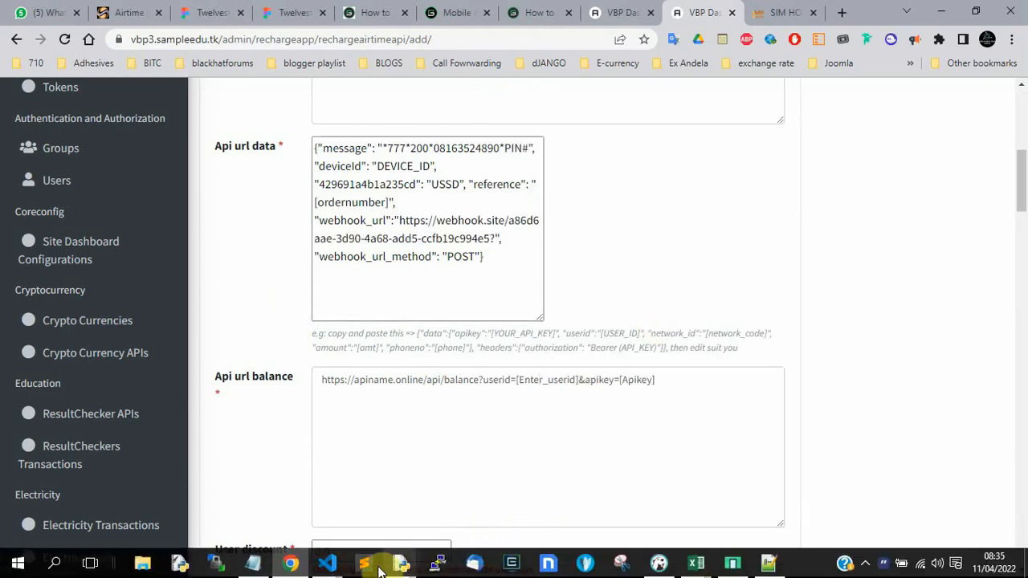
right_click(254, 562)
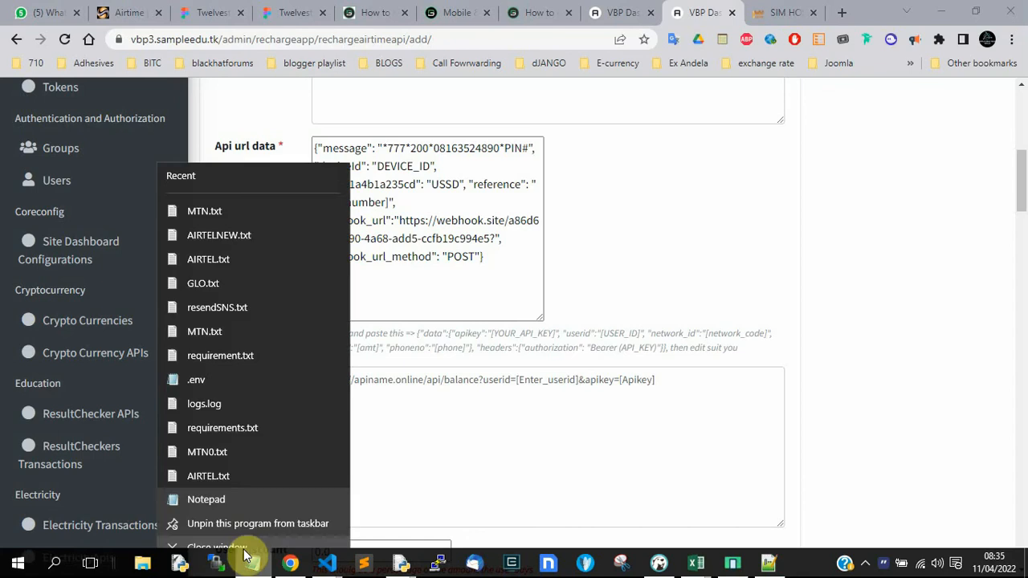
left_click(247, 493)
type("po")
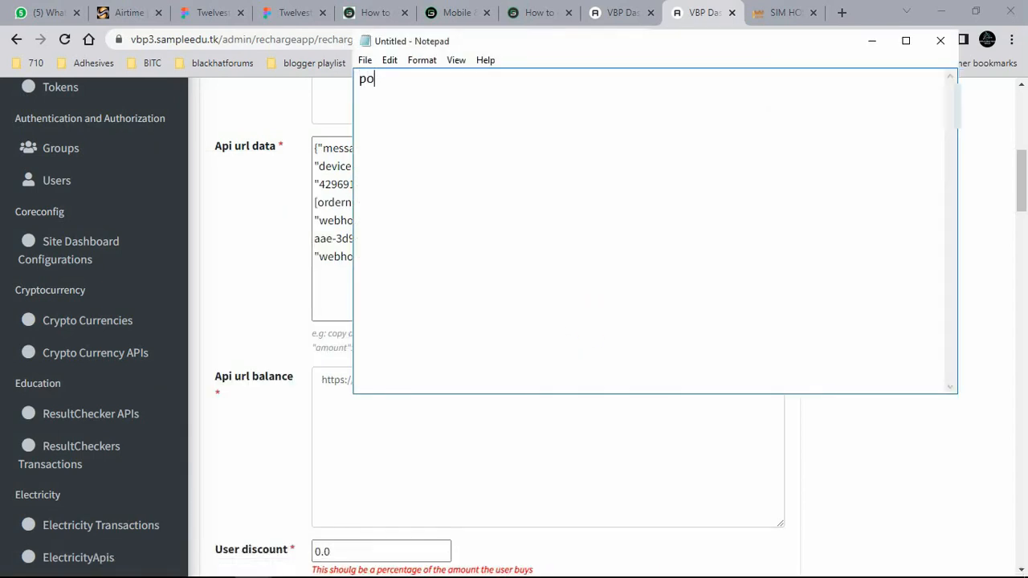
type("rtal.example.com")
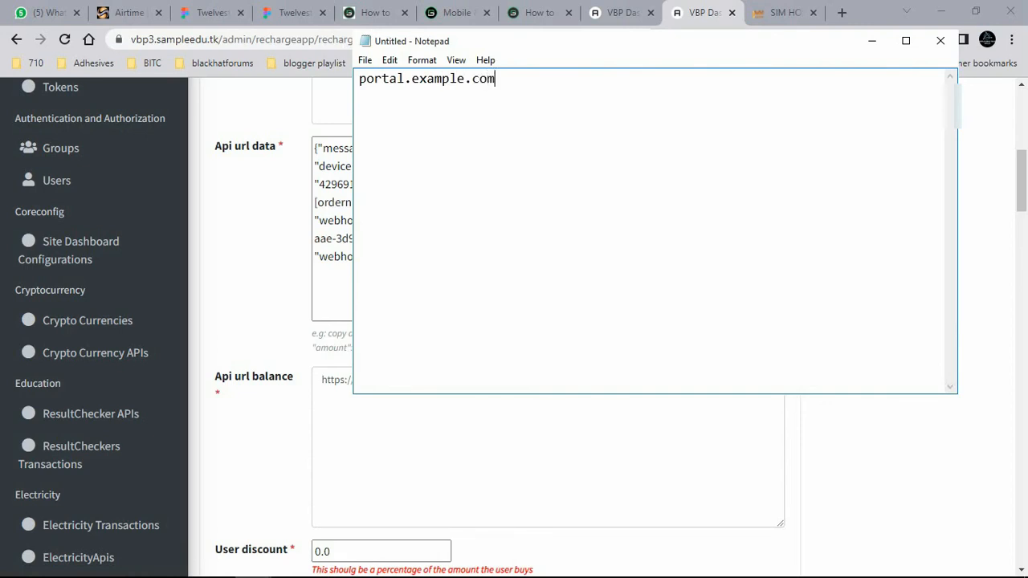
Append the copied /customer/callbacks/cable/callback/reference path to the domain in Notepad and remove the duplicated customer segment.
type("/cuso")
key("BackSpace")
type("om/customer/")
type("/customer/callbacks/cable/callback/reference")
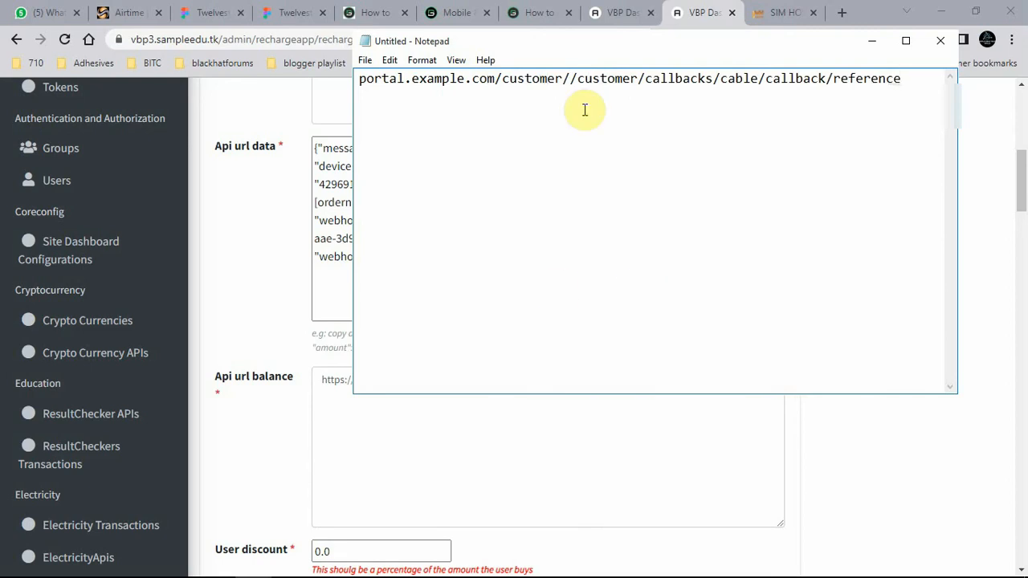
left_click(565, 78)
key("BackSpace")
key("BackSpace")
key("BackSpace")
key("BackSpace")
key("BackSpace")
key("BackSpace")
key("BackSpace")
key("BackSpace")
key("BackSpace")
key("BackSpace")
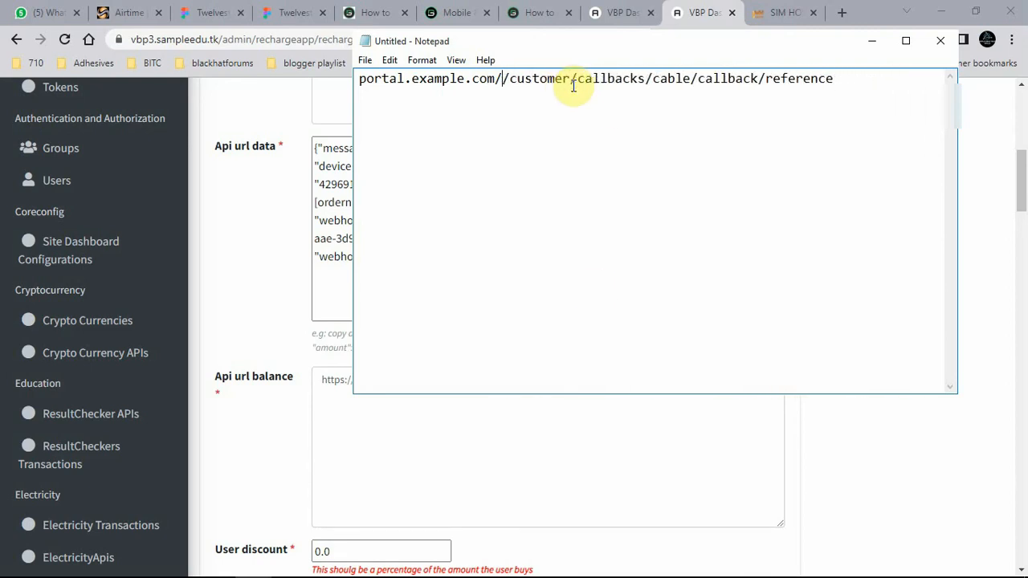
Replace "reference" at the end of the Notepad URL with [ordernumber], keeping a single slash after the domain.
left_click_drag(757, 79, 879, 62)
key("BackSpace")
type("[")
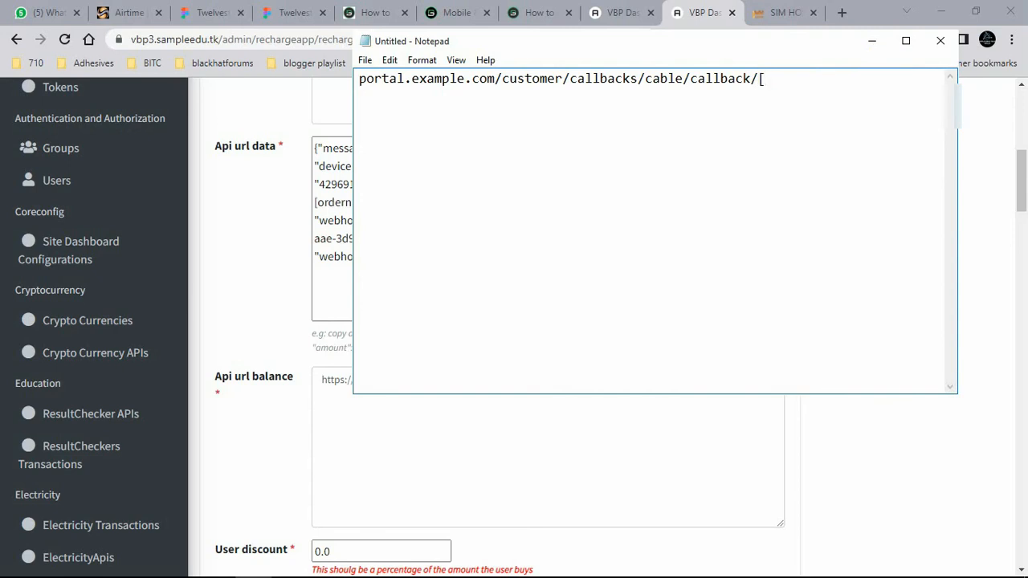
type("ordernumber")
Copy the whole callback URL from Notepad and paste it over the webhook_url value in the Api url data.
key("ctrl+a")
key("ctrl+c")
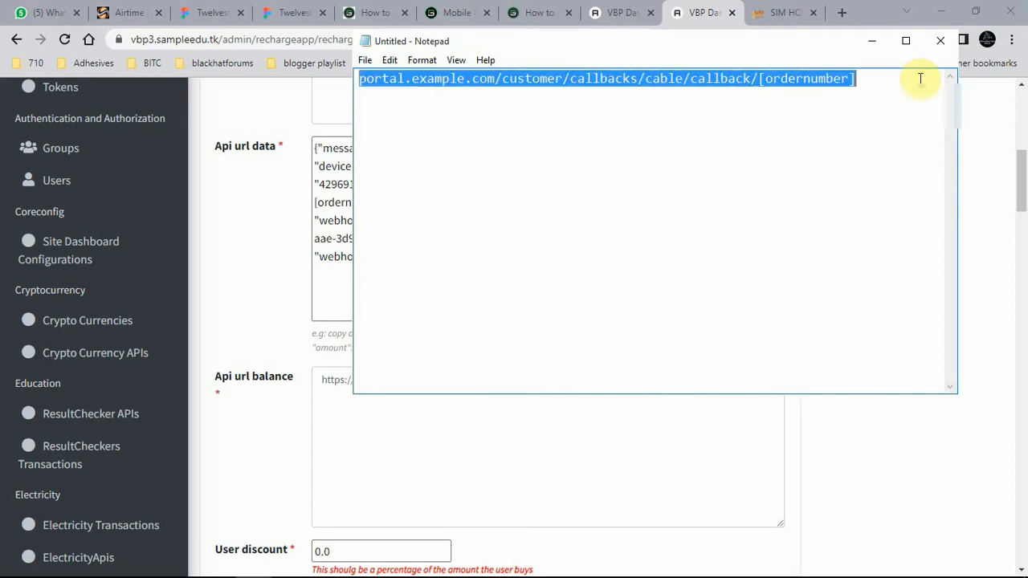
left_click(293, 269)
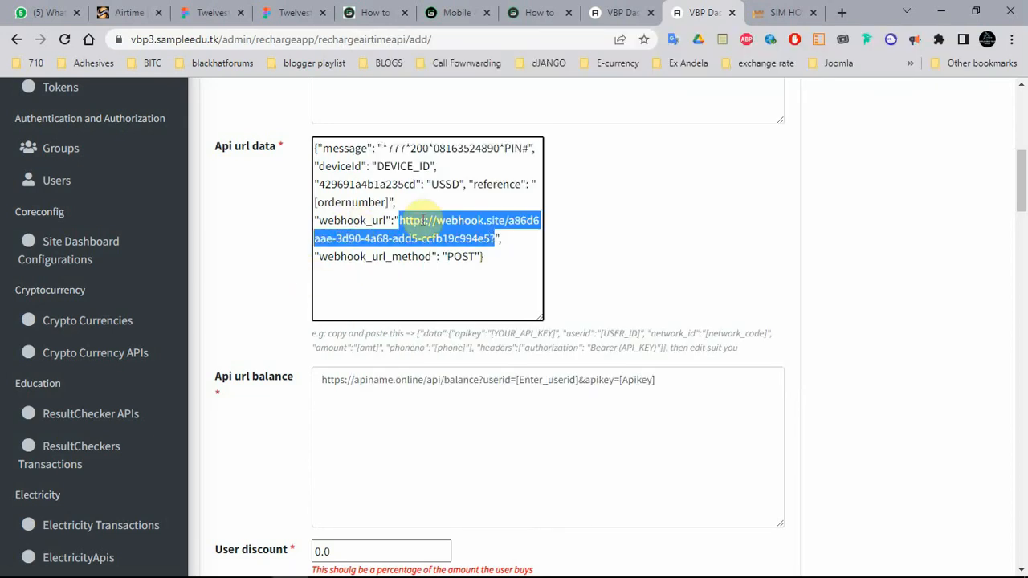
key("ctrl+v")
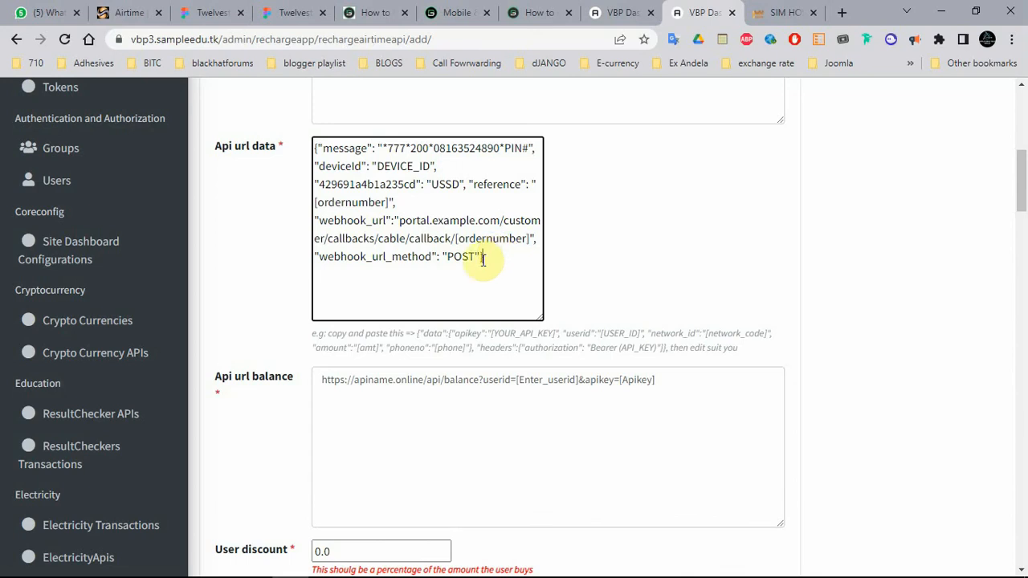
double_click(452, 255)
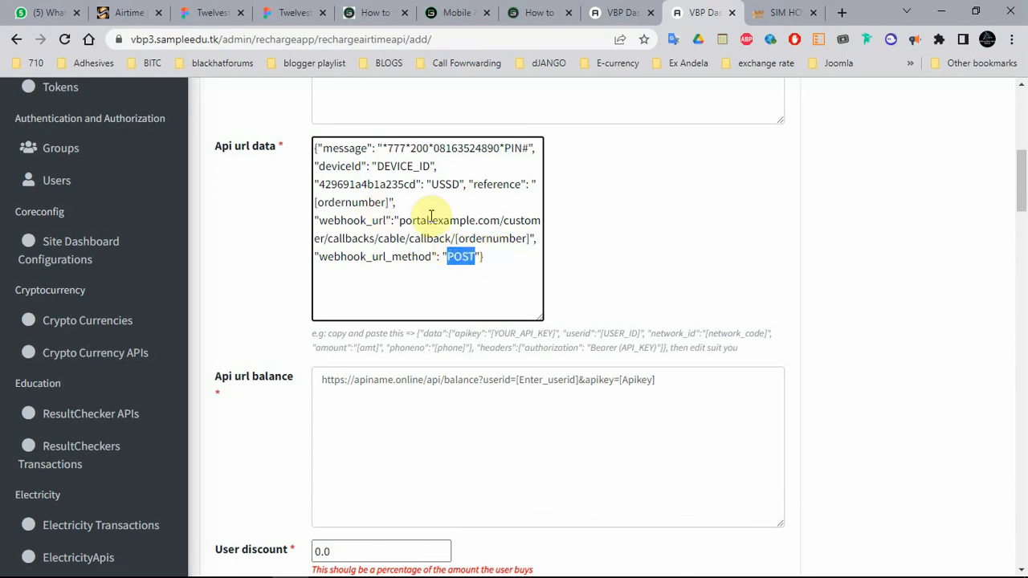
Replace the phone number in the Api url data's USSD message with the placeholder [phone].
double_click(453, 149)
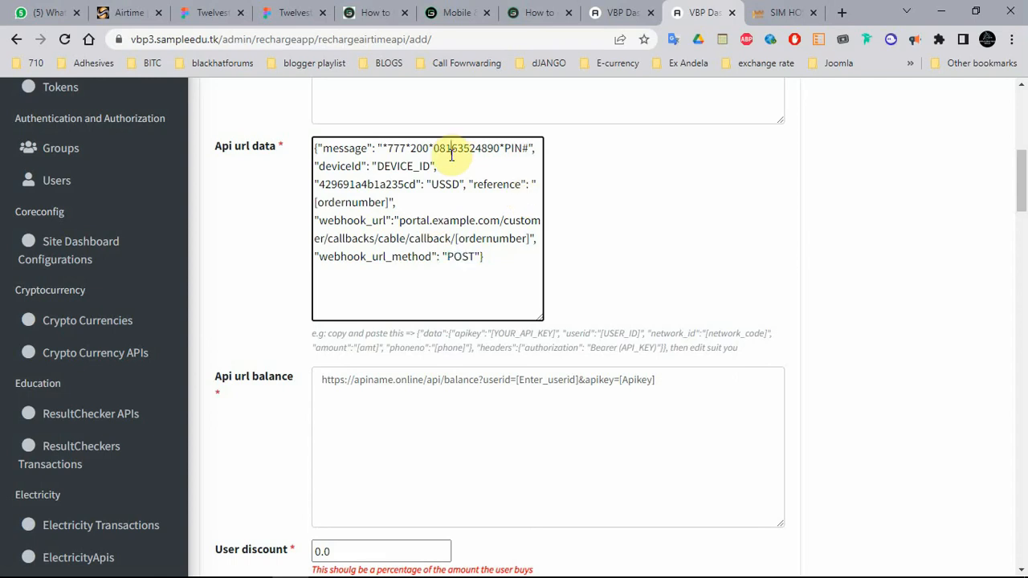
type("[")
type("phe")
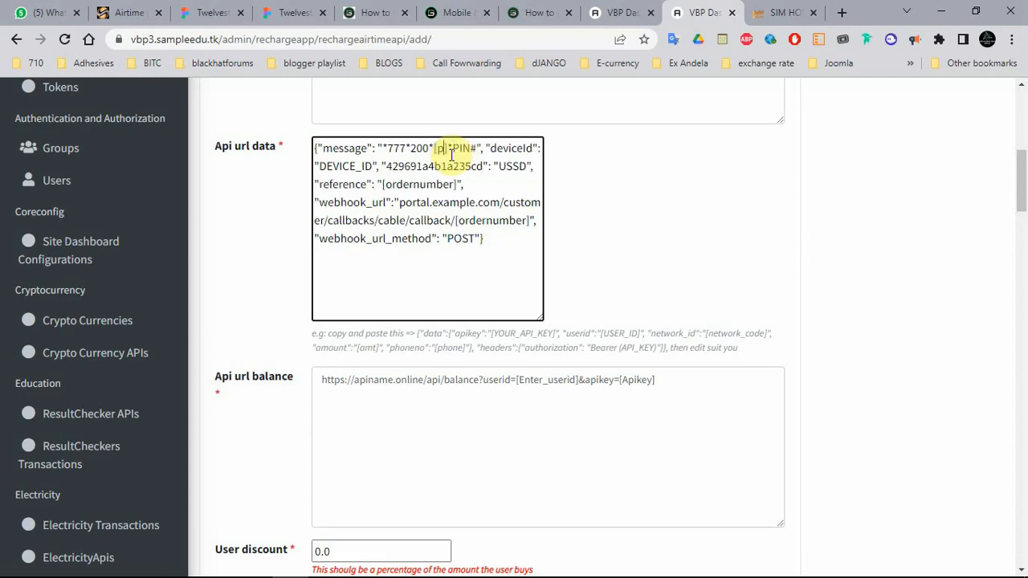
type("ne")
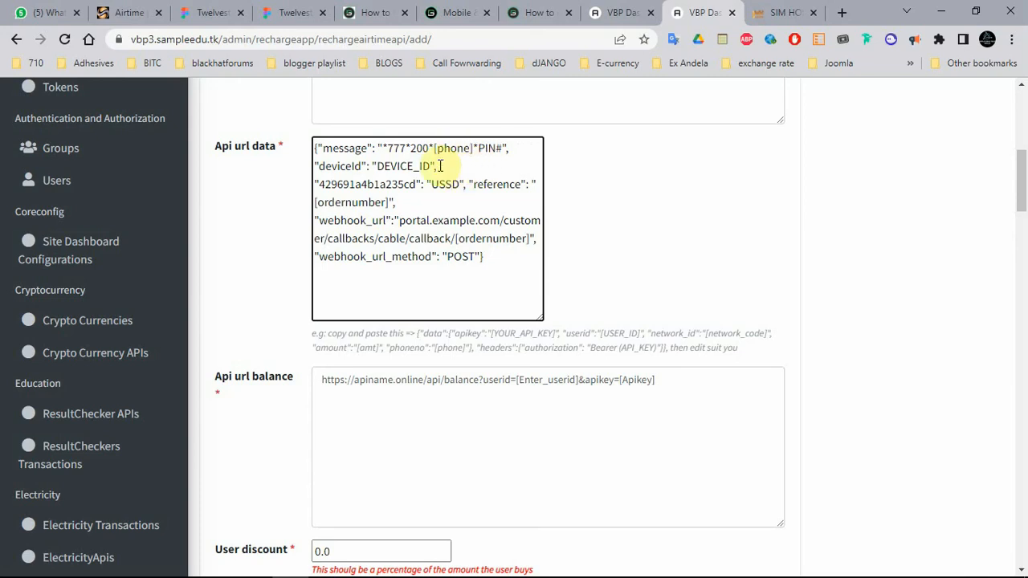
Replace the amount 200 in the Api url data's USSD message with the placeholder [amt].
double_click(419, 148)
type("[]")
key("Left")
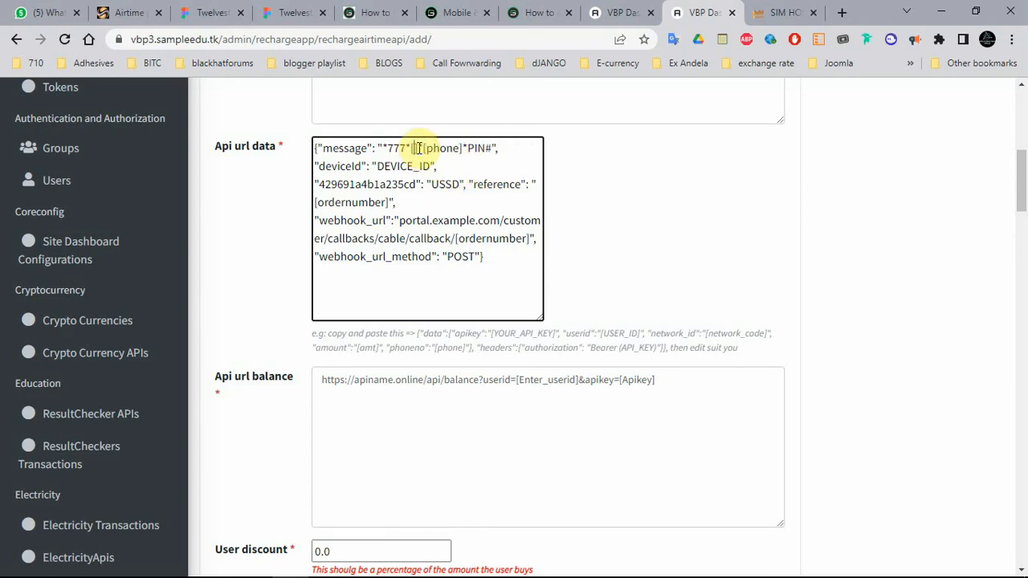
type("1")
type("amt]*")
left_click(469, 206)
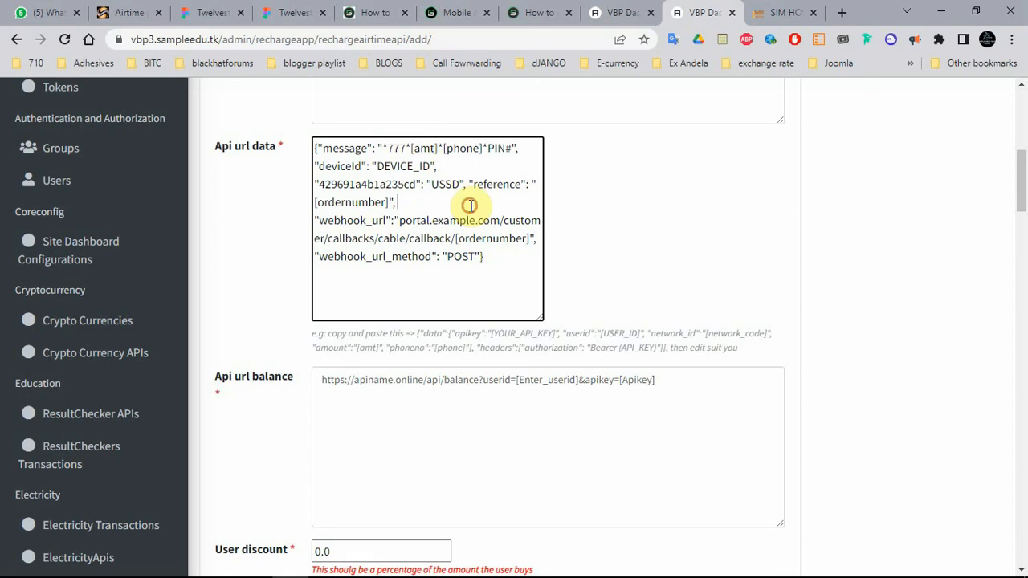
Replace the device ID used as the key of the USSD value in the Api url data with "number".
double_click(393, 167)
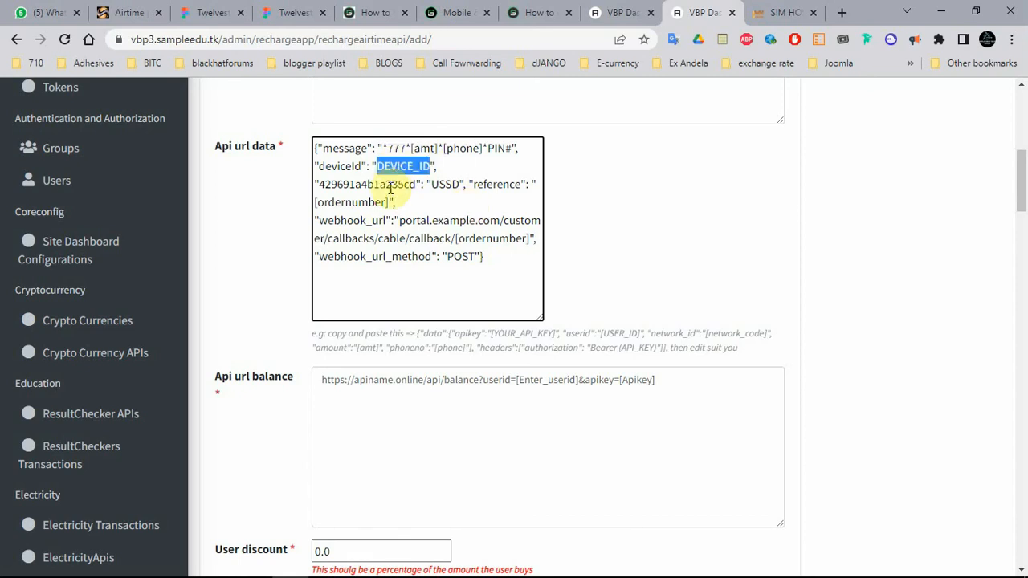
double_click(377, 184)
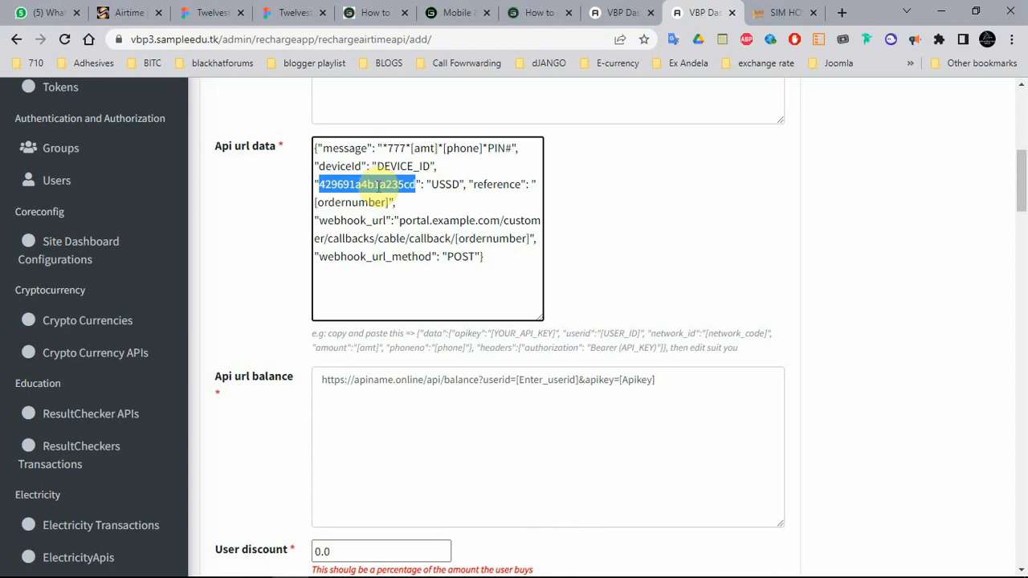
type("numb")
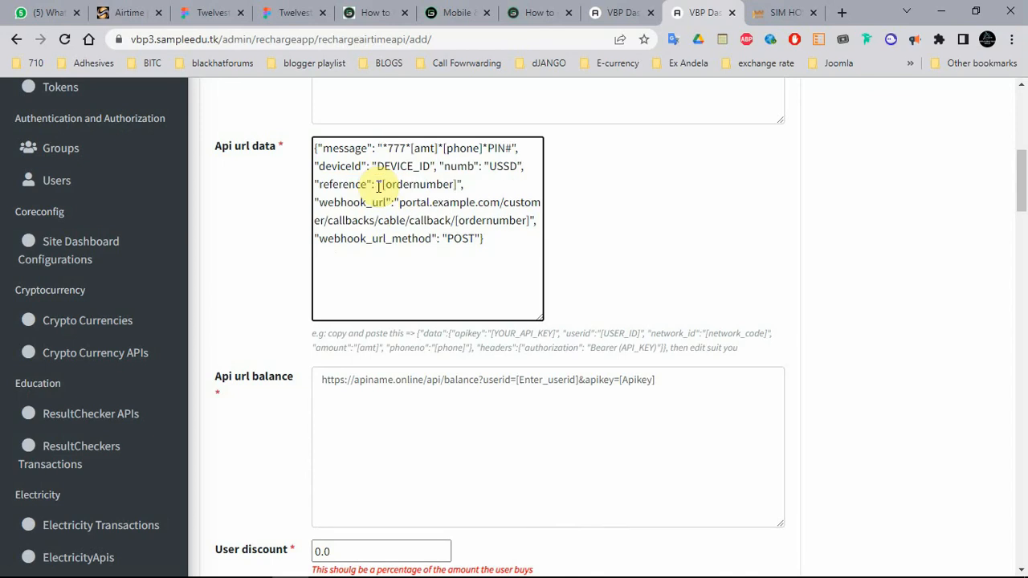
type("er")
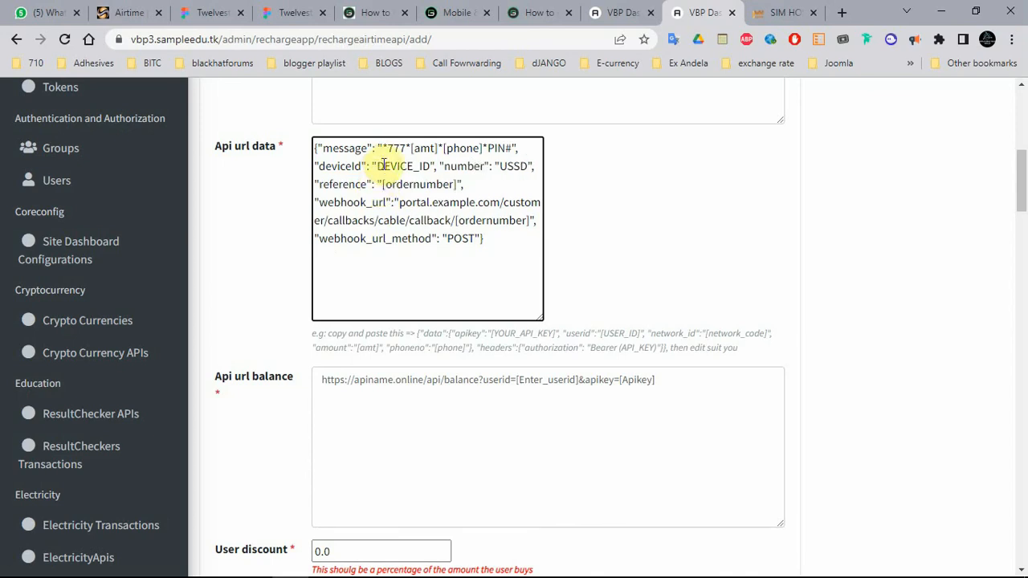
Try 131 as the "number" value in the Api url data and restore the value to USSD.
double_click(377, 165)
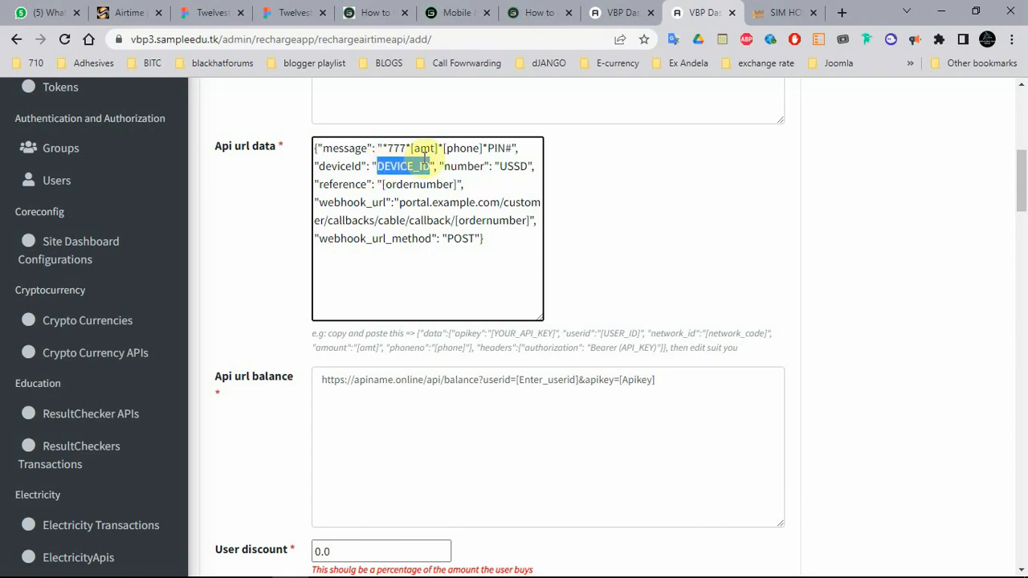
double_click(462, 165)
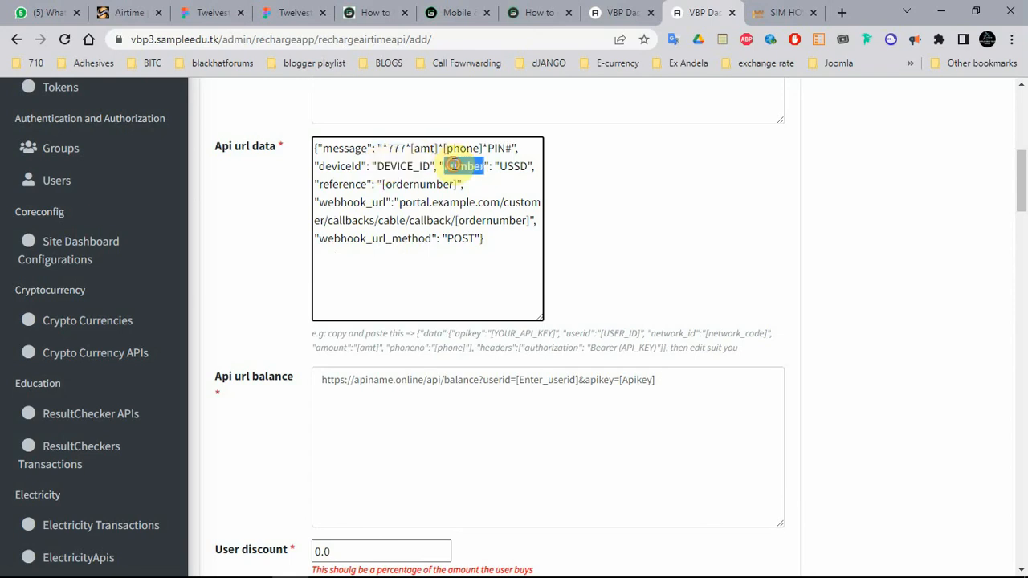
double_click(511, 166)
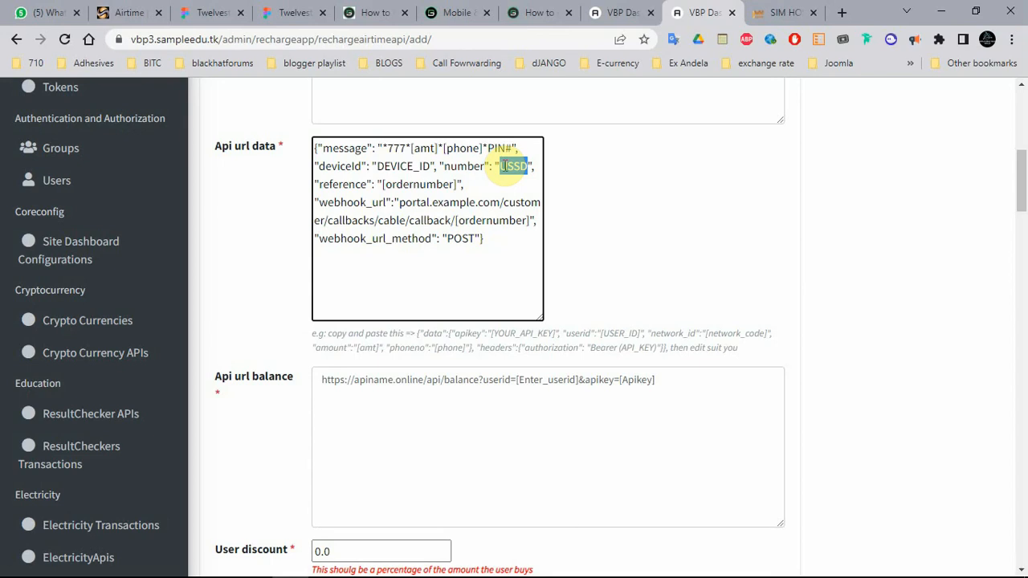
type("131")
double_click(504, 166)
key("BackSpace")
key("Delete")
key("Delete")
type("USSD")
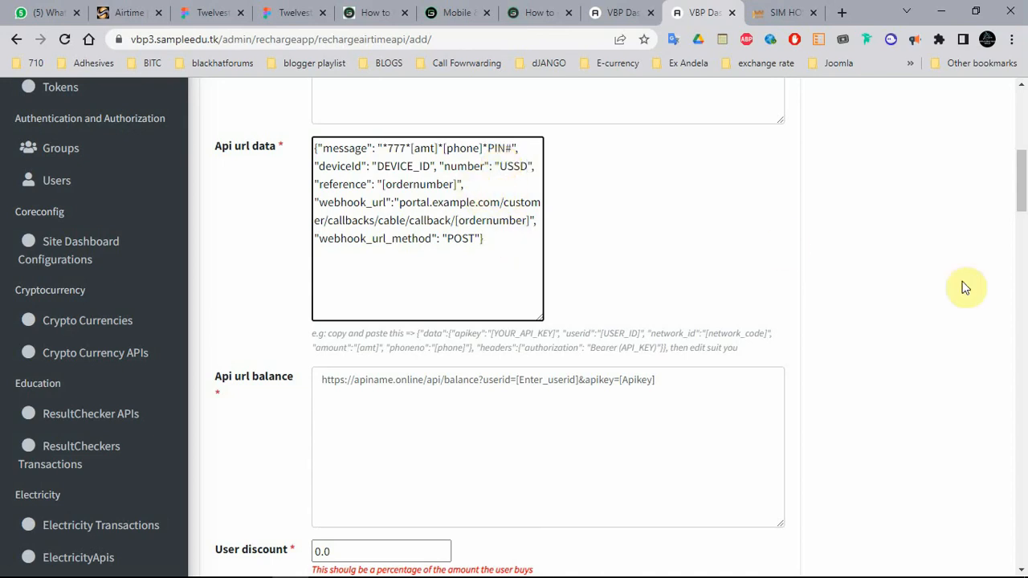
Replace the Success code value with "pending, Sent".
left_click_drag(1017, 191, 1025, 239)
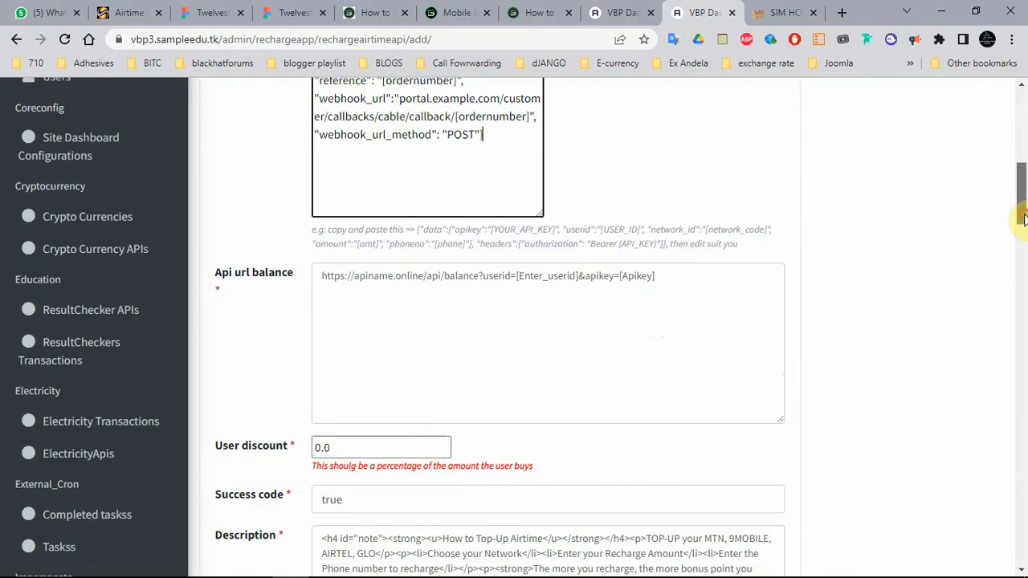
left_click(450, 500)
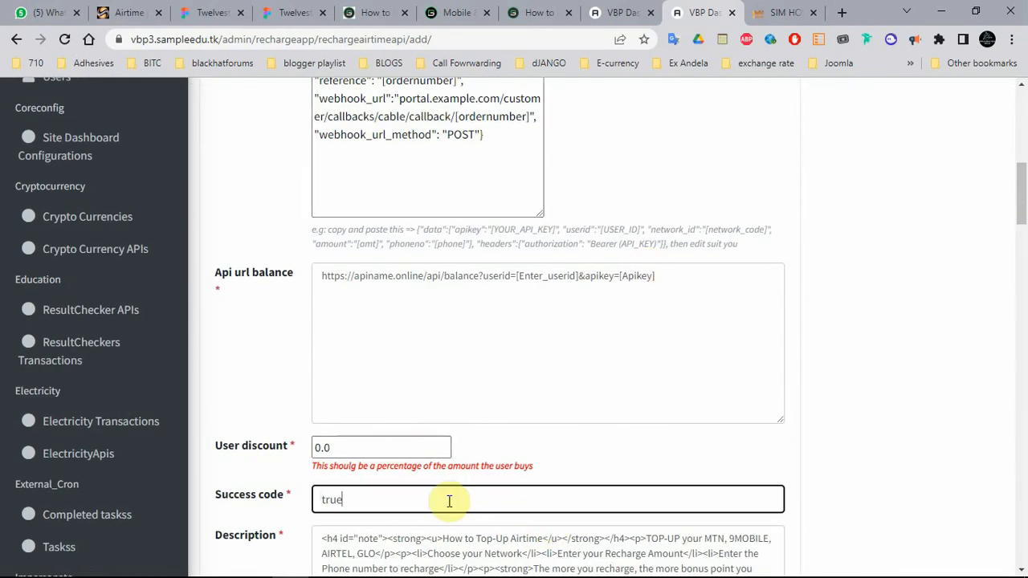
double_click(450, 499)
left_click_drag(1024, 191, 1023, 204)
type("pend")
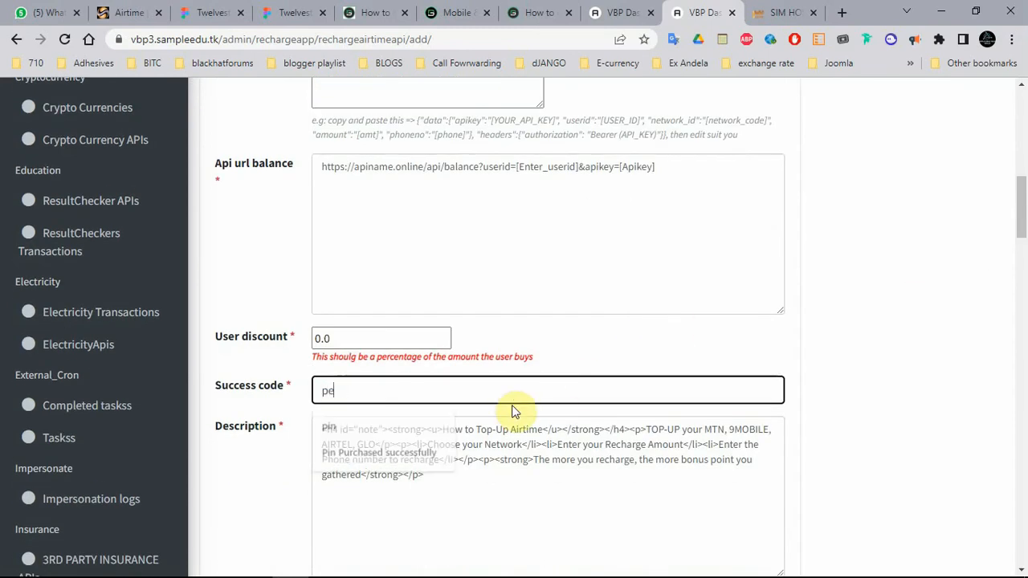
key("BackSpace")
type("ndi")
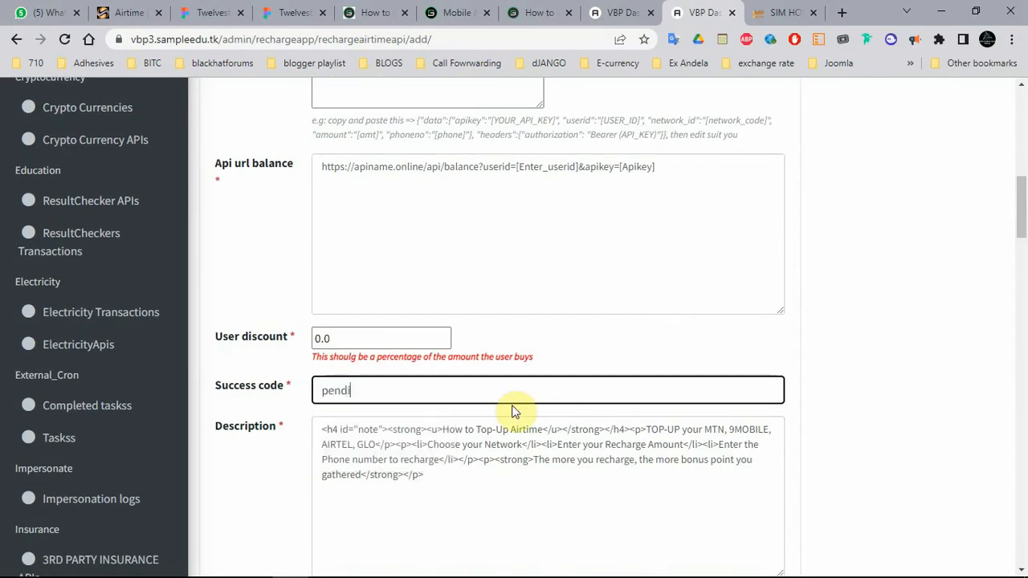
type("ng, sent")
key("Delete")
type("Sent")
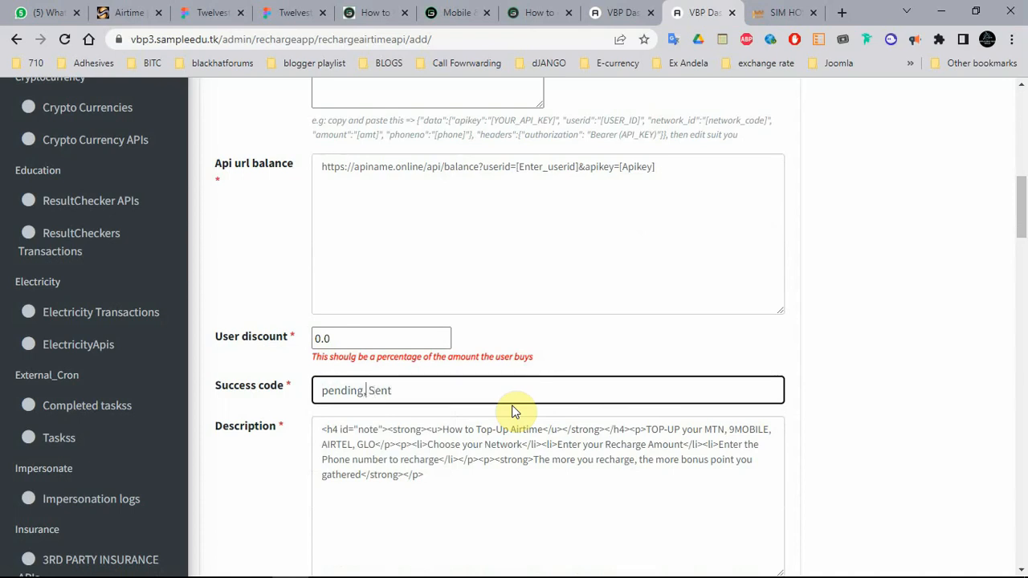
Remove the space after the comma in the Success code and capitalise its first word to "Pending".
key("BackSpace")
key("Left")
key("Delete")
type("P")
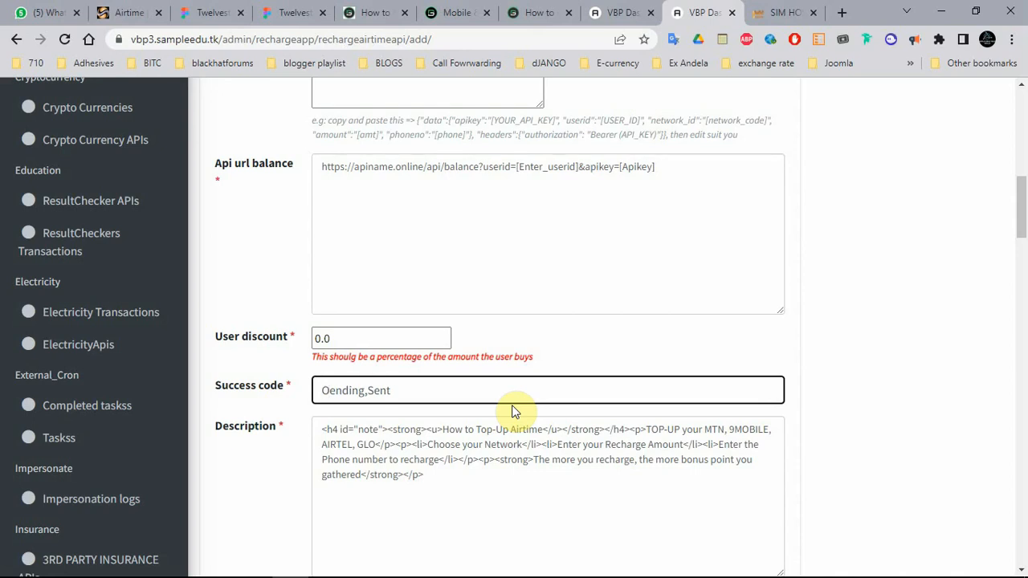
key("ctrl+z")
key("ctrl+z")
key("Delete")
type("P")
Add the lowercase variants to the Success code, making it "Pending,pending,Sent,sent".
key("Right")
key("Right")
key("Right")
key("Right")
key("Right")
type("pending")
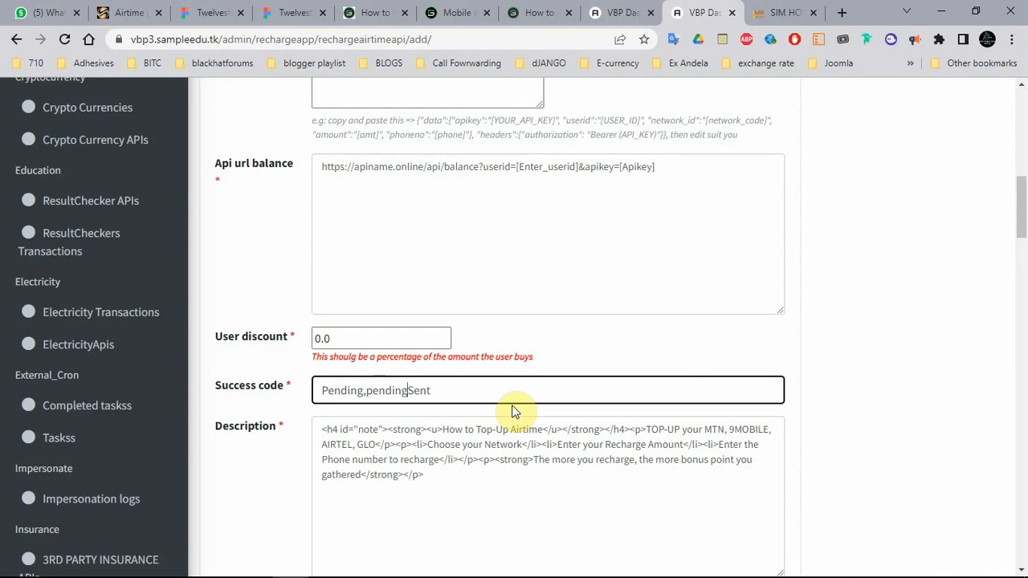
type(",")
key("End")
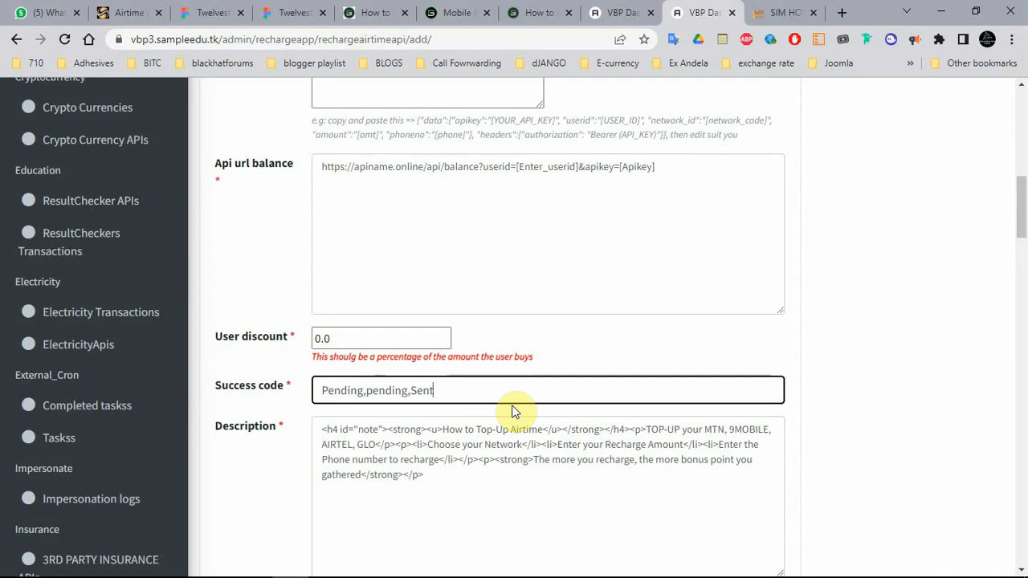
type(",sent")
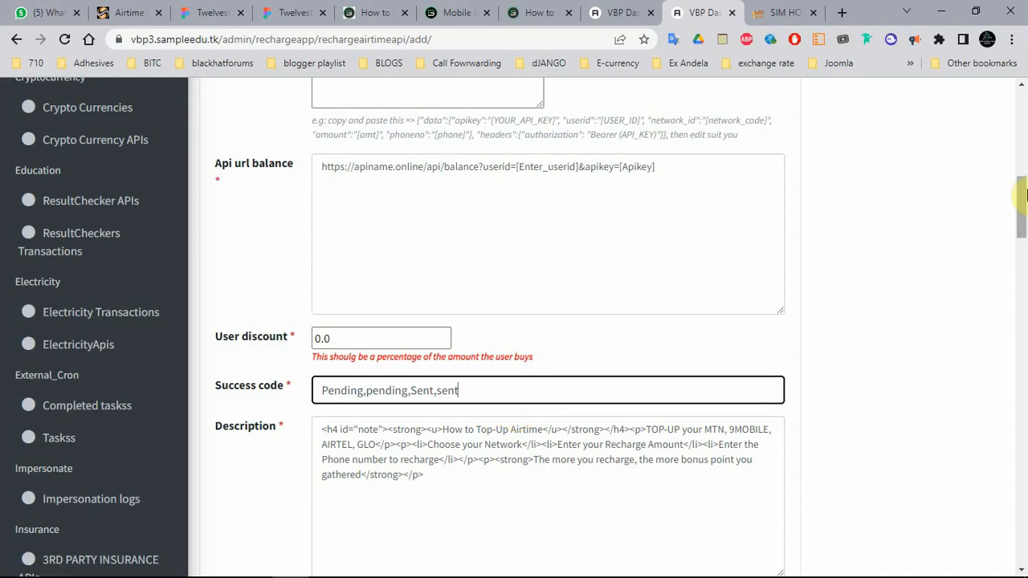
Save the new simhosting airtime recharge API and log back in to the dashboard.
left_click_drag(1021, 208, 1023, 100)
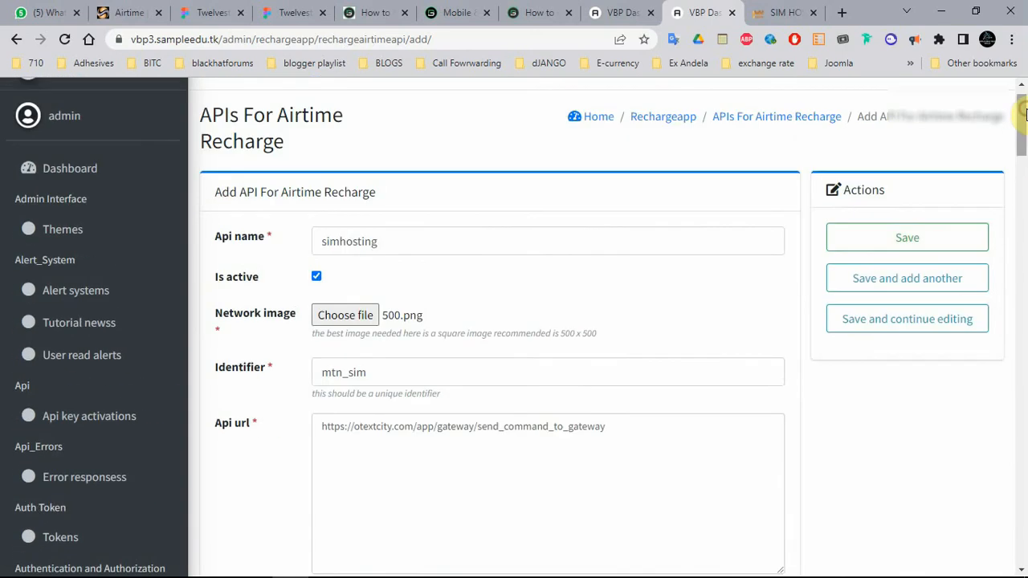
left_click(873, 239)
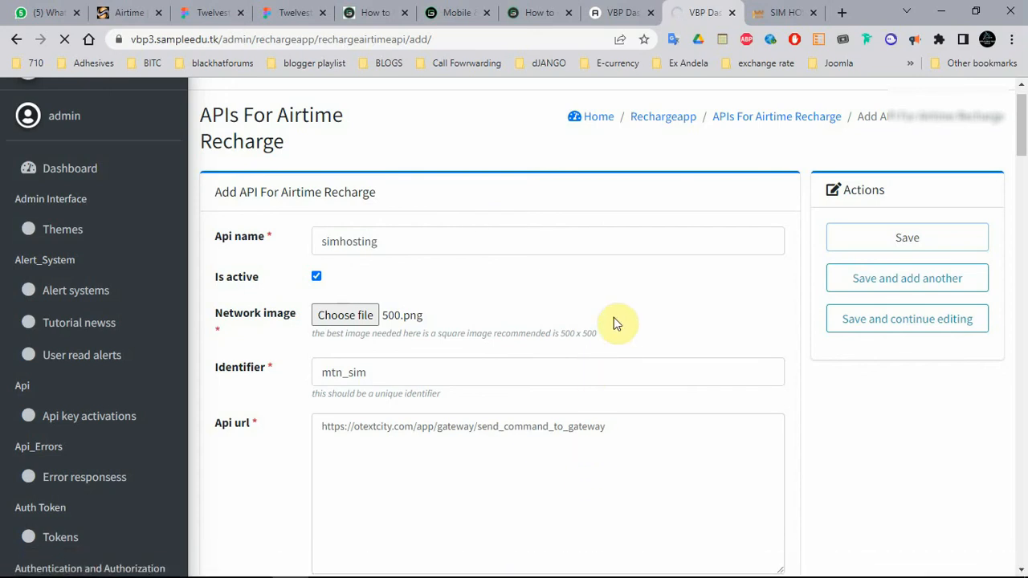
left_click(316, 453)
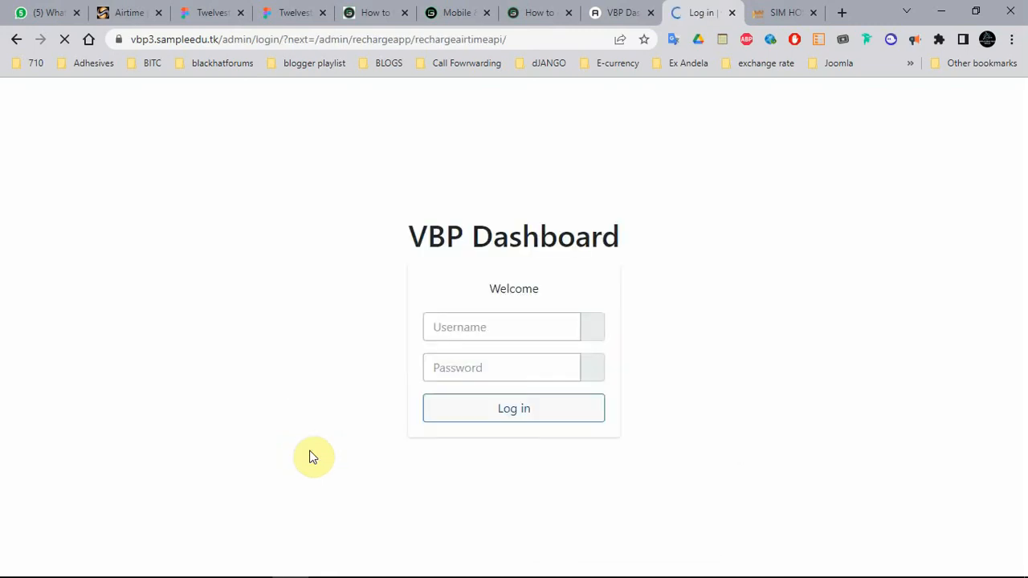
left_click(530, 410)
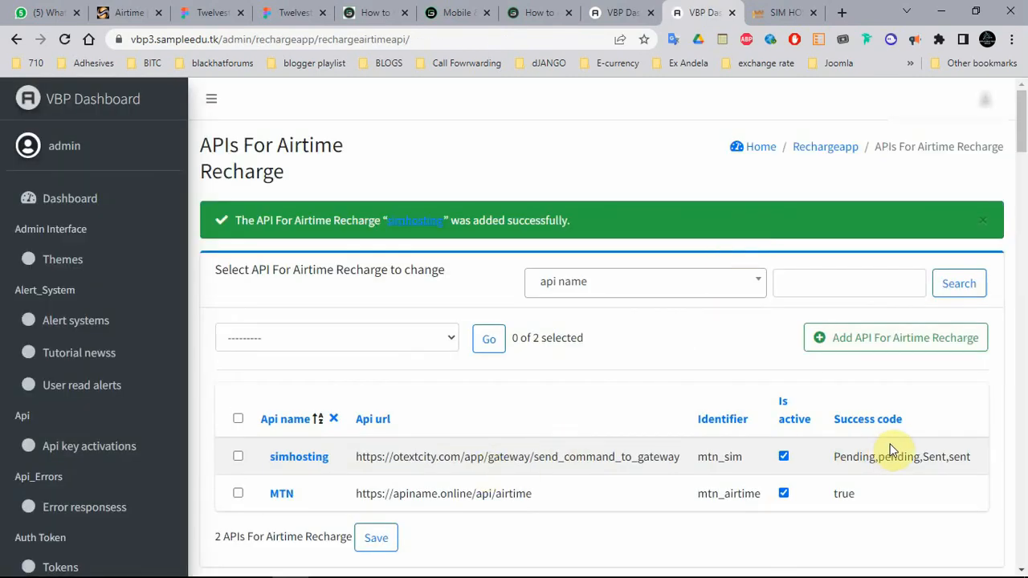
Open the simhosting API from the airtime recharge list for editing at its Api url data.
left_click(293, 456)
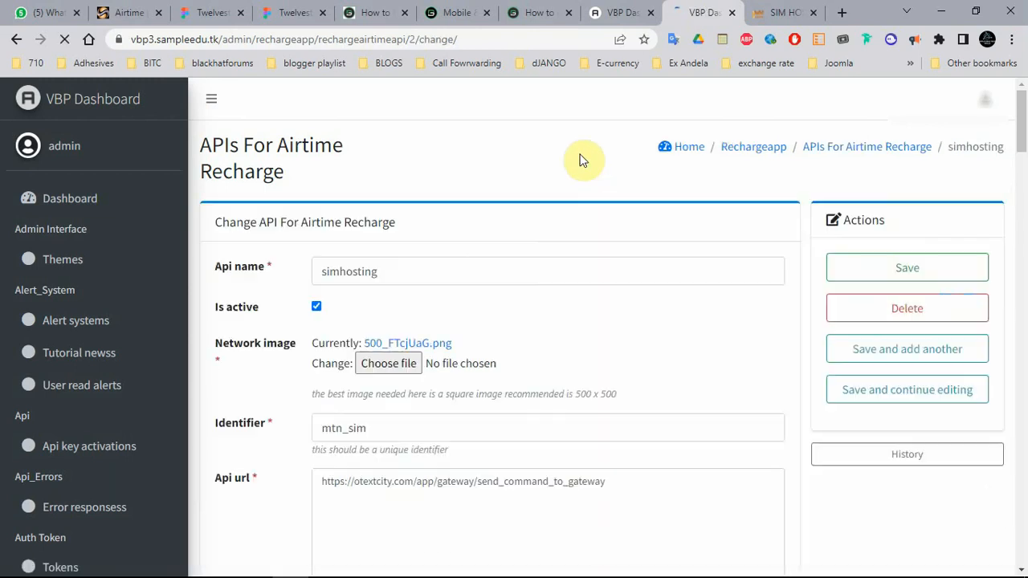
mouse_move(1023, 144)
left_mouse_down()
mouse_move(1021, 279)
mouse_move(1024, 127)
mouse_move(1025, 151)
left_mouse_up()
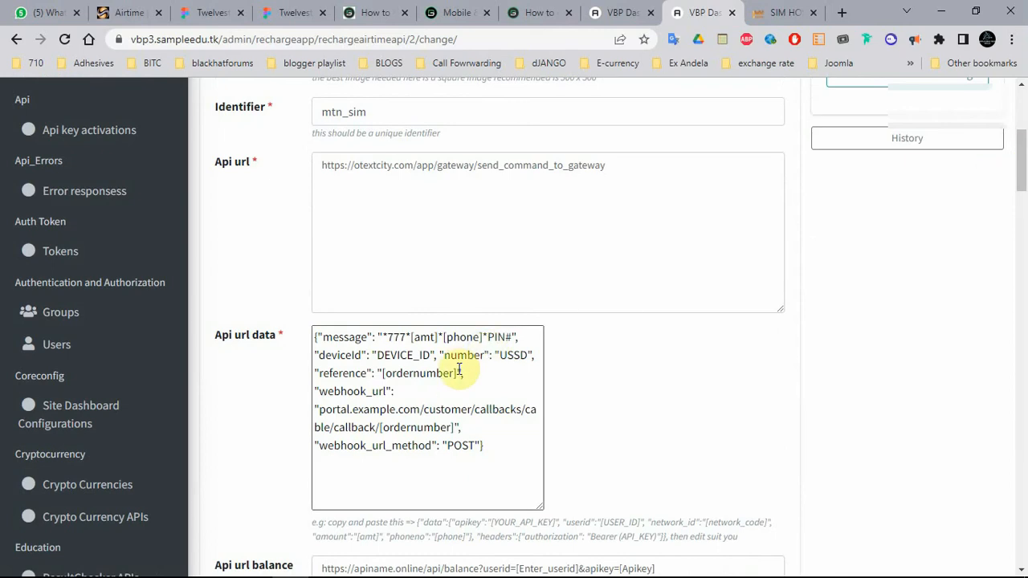
Switch to the OTEXTCITY SIM hosting page and examine the SMS request data sample and its message value.
left_click(772, 13)
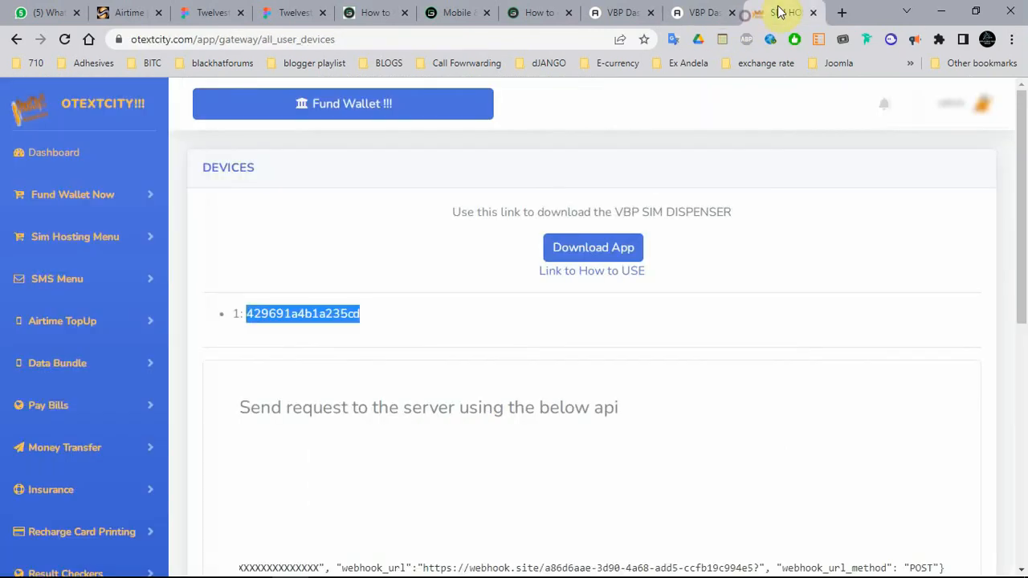
left_click_drag(1024, 211, 1022, 364)
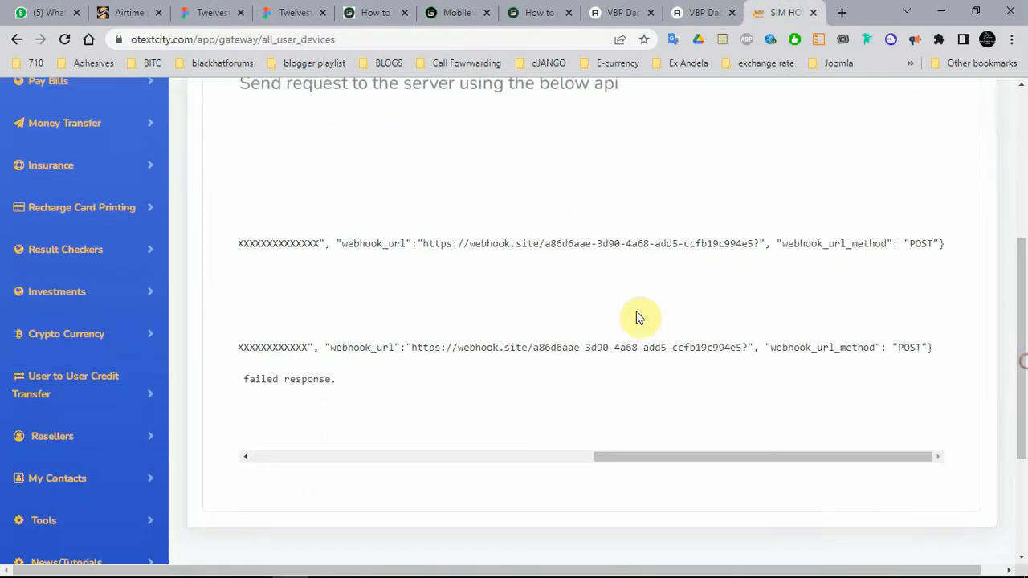
left_click_drag(633, 456, 360, 420)
left_click_drag(367, 458, 265, 396)
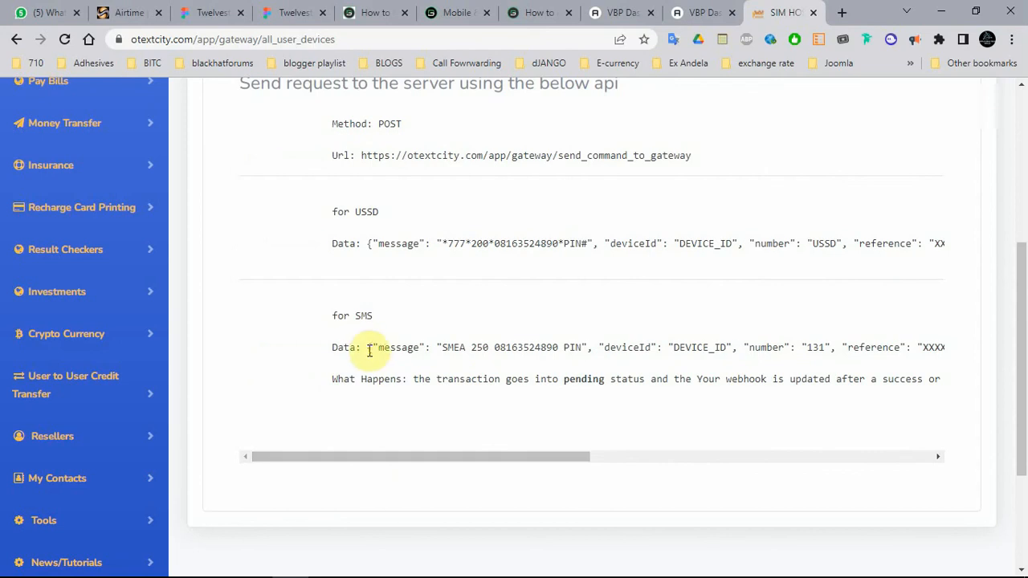
left_click_drag(366, 347, 932, 348)
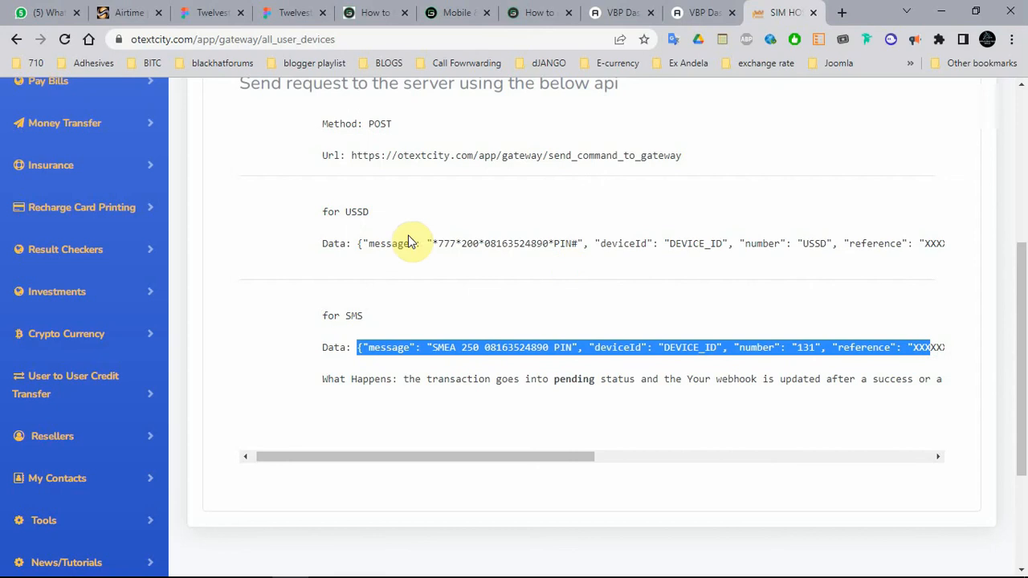
left_click(424, 348)
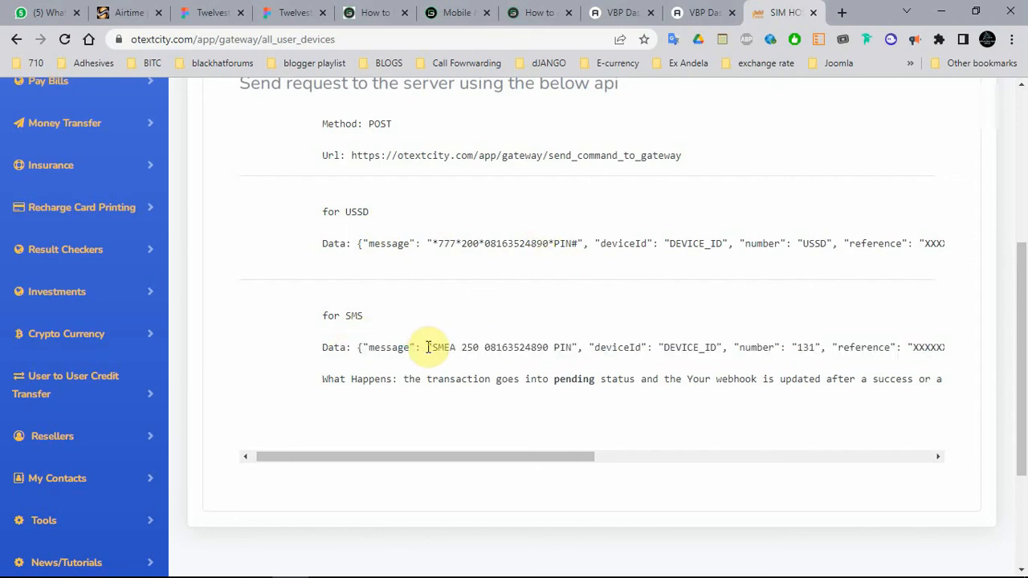
left_click_drag(423, 347, 578, 347)
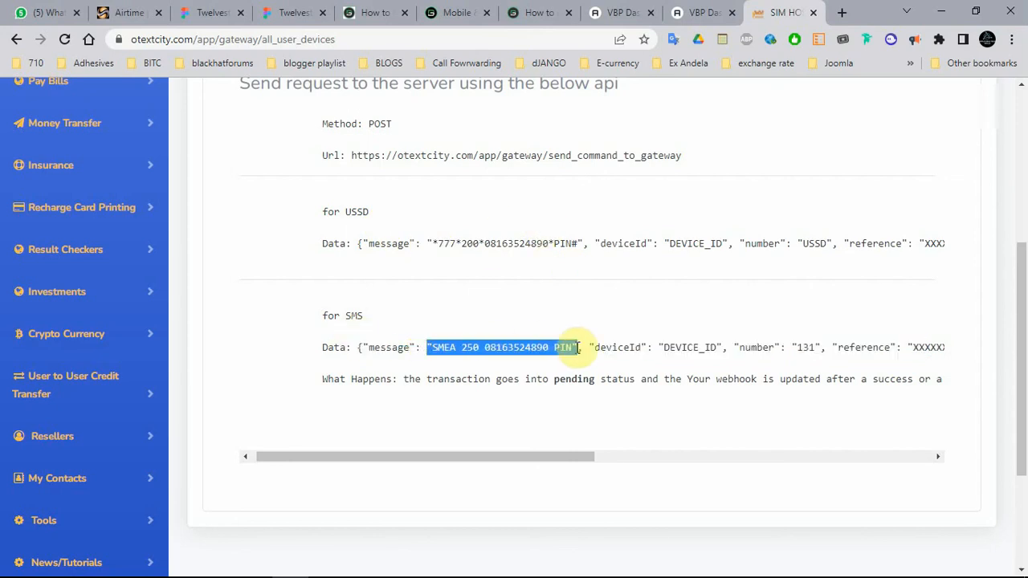
Back in the VBP Dashboard, replace the Api url data with the sample template containing the "data" and "headers" objects.
left_click(707, 12)
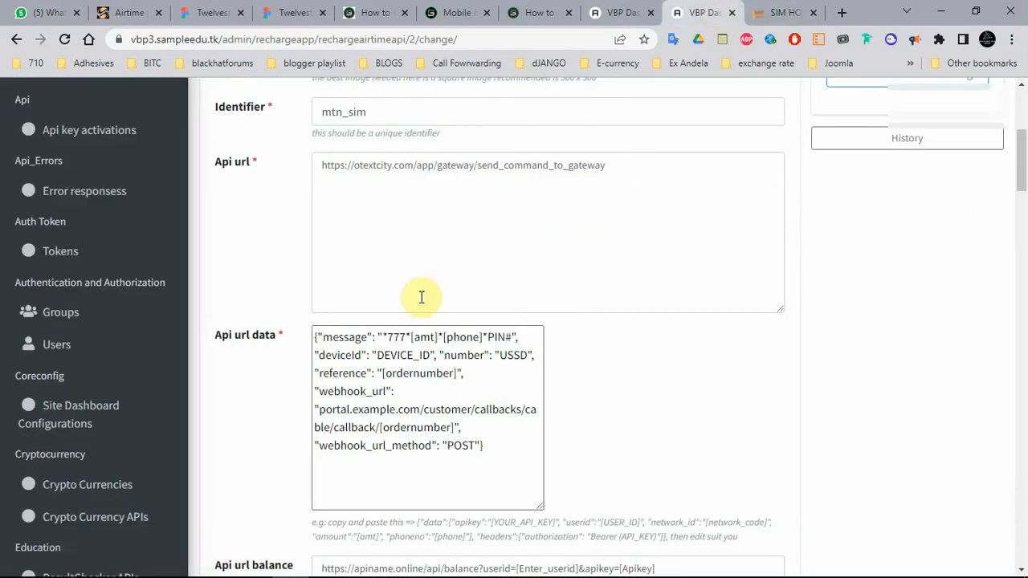
left_click(316, 338)
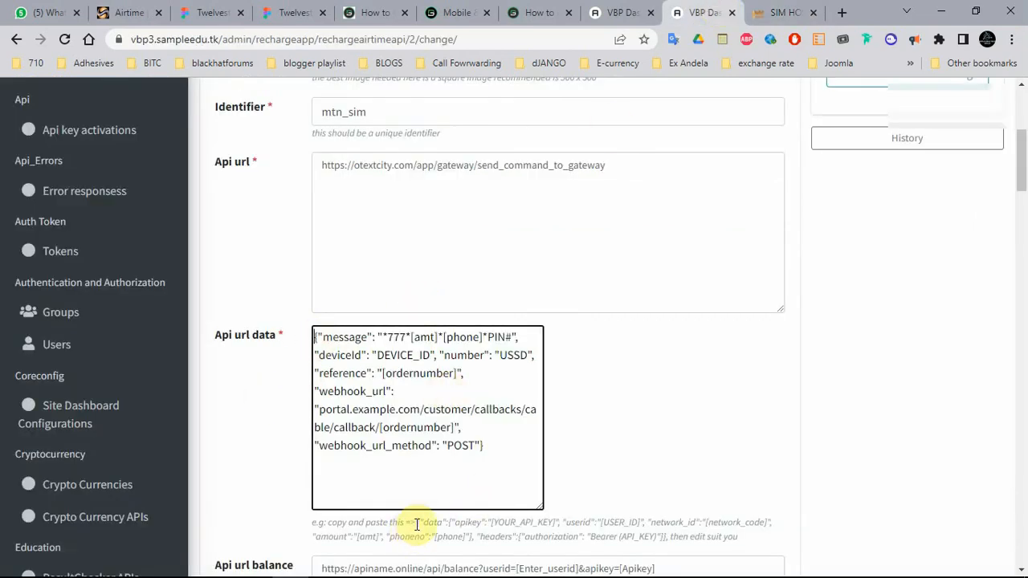
left_click_drag(413, 522, 666, 538)
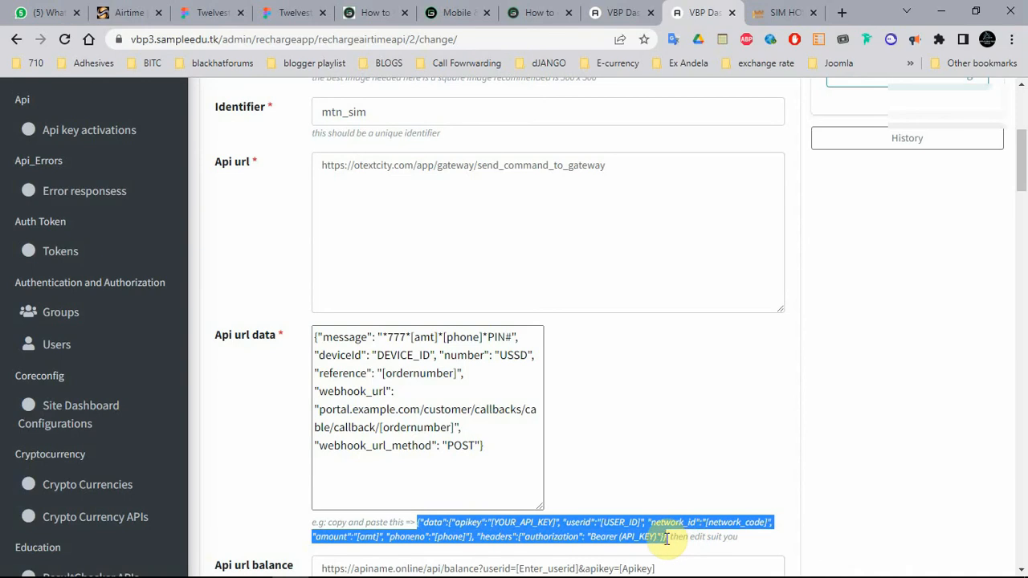
left_click(501, 454)
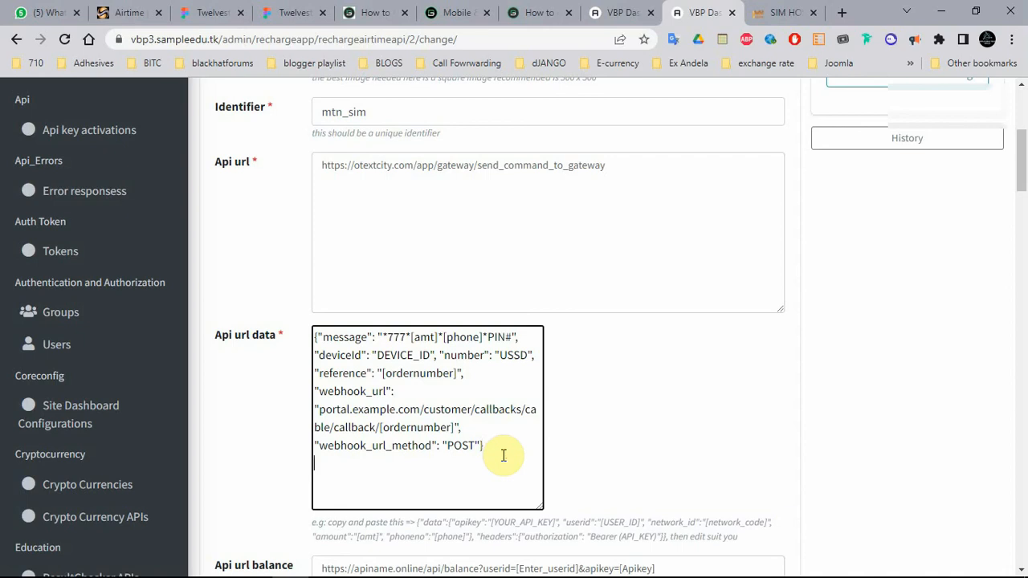
key("ctrl+v")
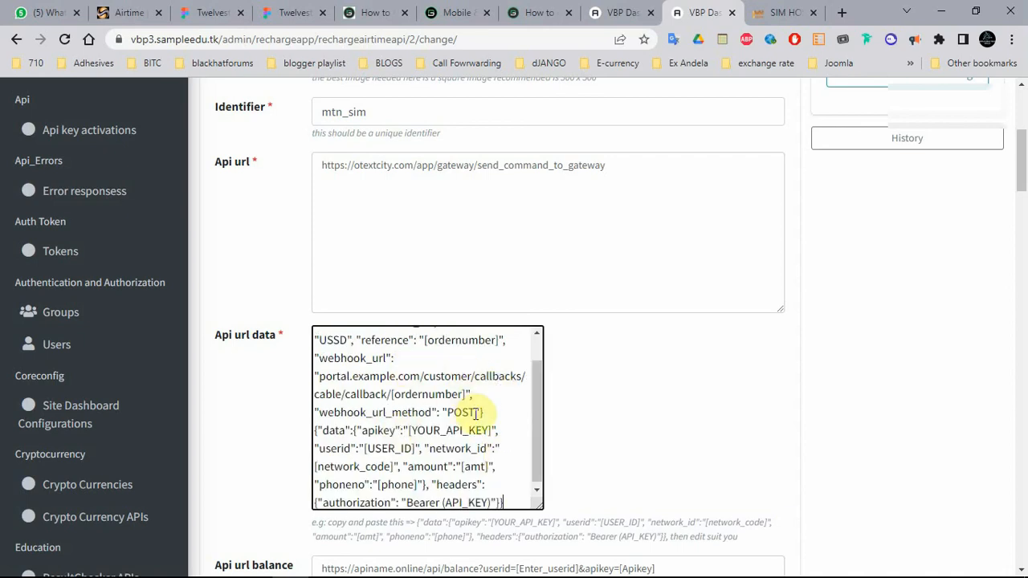
left_click_drag(483, 413, 317, 337)
key("BackSpace")
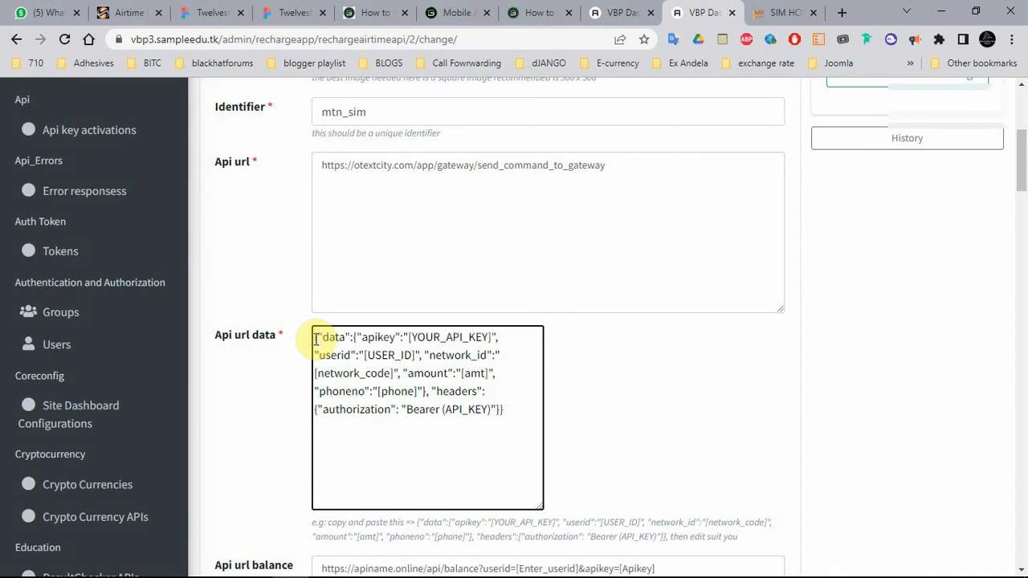
Replace the sample template's "data" object with the original USSD request object, keeping the "headers" authorization part.
left_click_drag(353, 337, 427, 391)
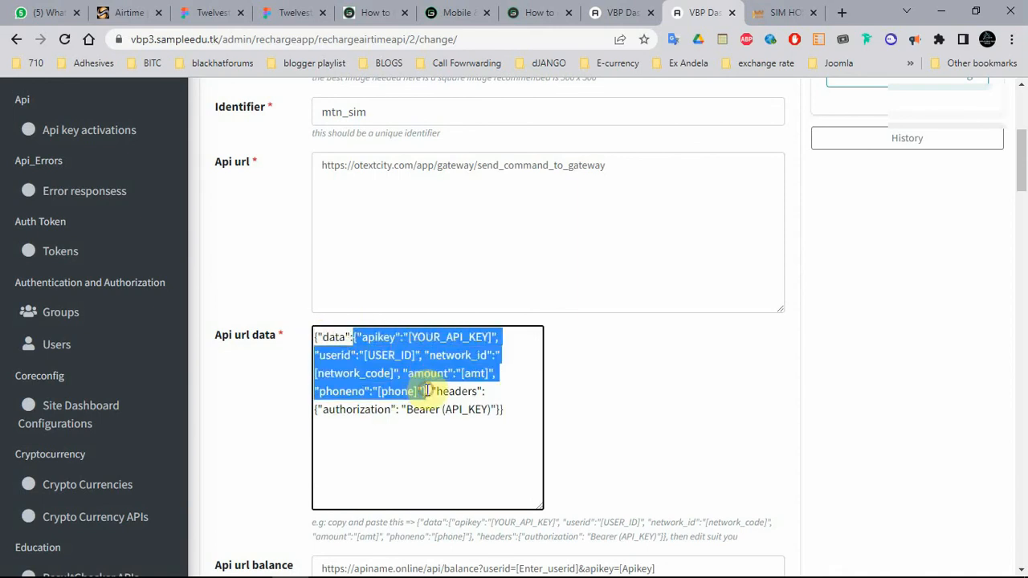
key("ctrl+v")
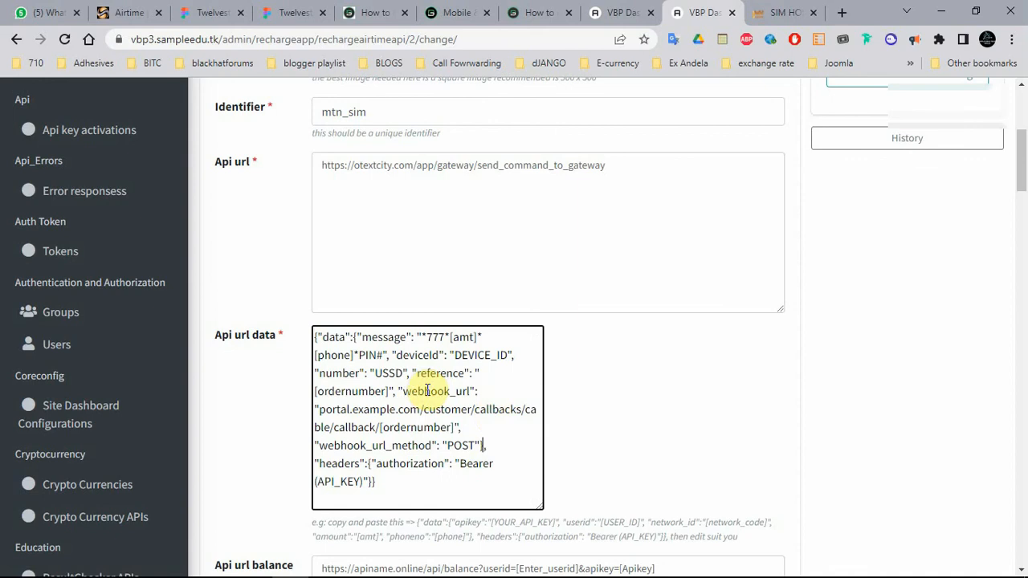
left_click(631, 411)
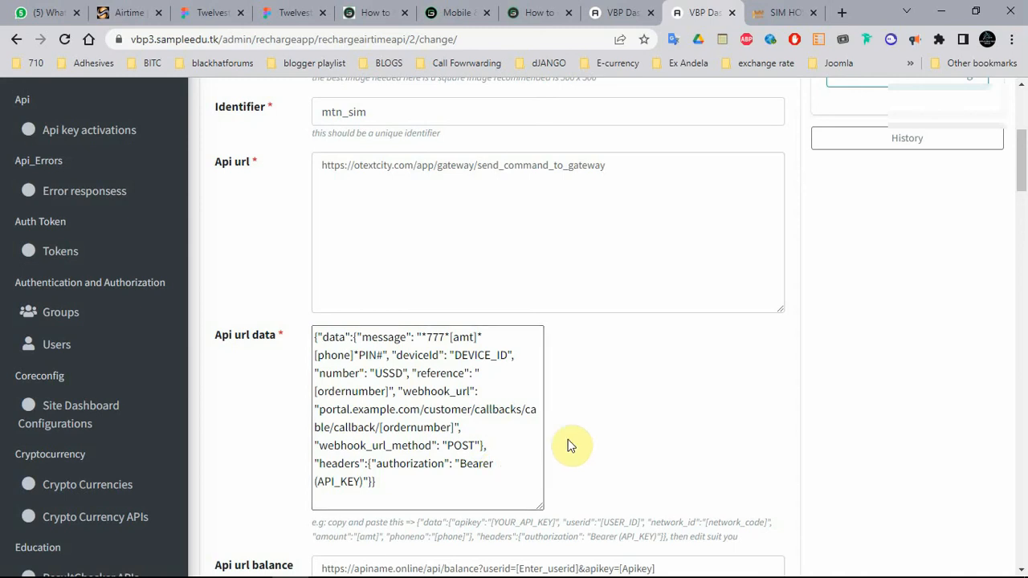
Switch to the OTEXTCITY SIM hosting page and compare the USSD and SMS request samples, examining the SMS message's keyword and amount.
mouse_move(1023, 189)
left_mouse_down()
mouse_move(1025, 205)
mouse_move(1025, 195)
left_mouse_up()
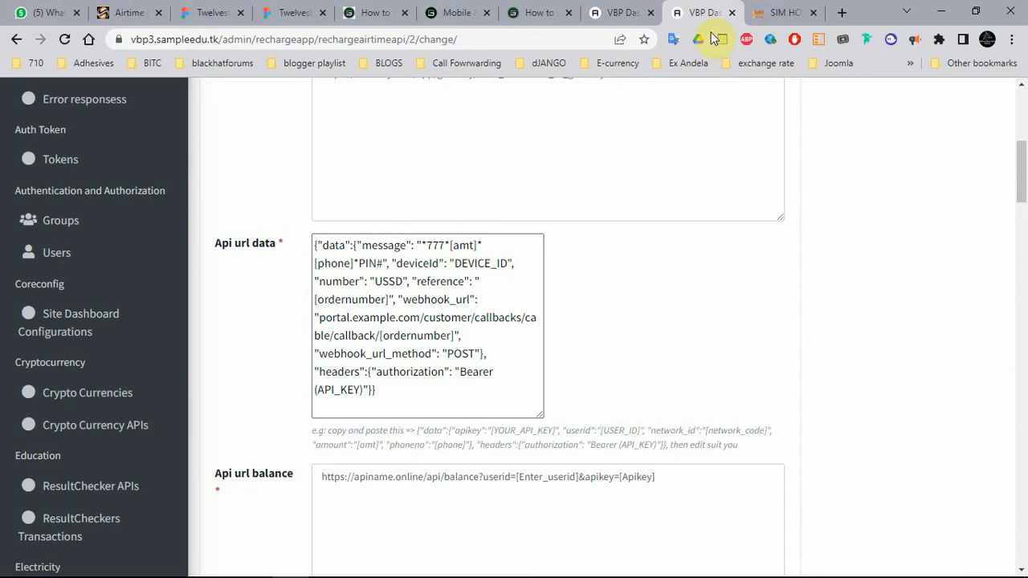
left_click(604, 15)
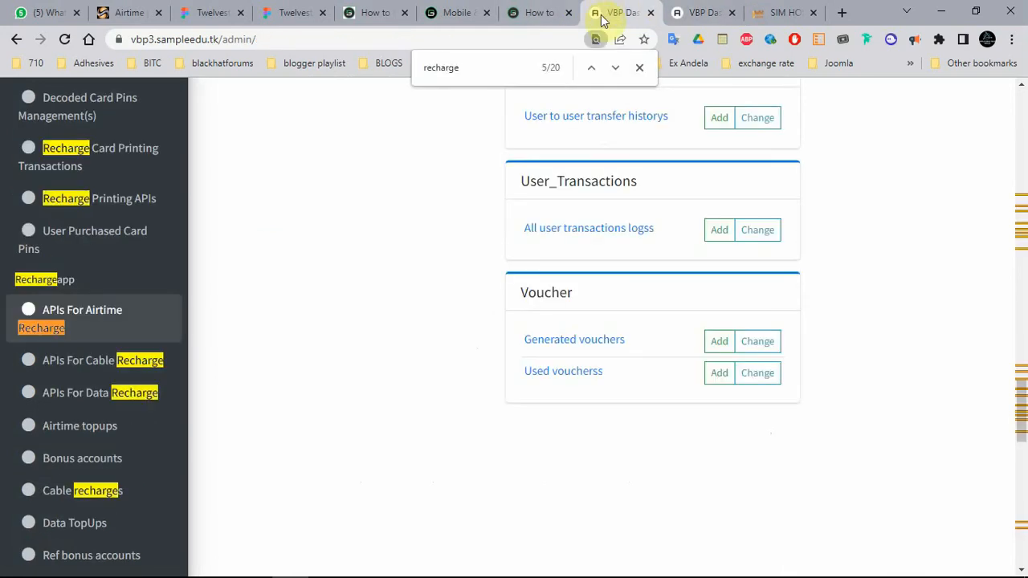
left_click(711, 11)
left_click(767, 10)
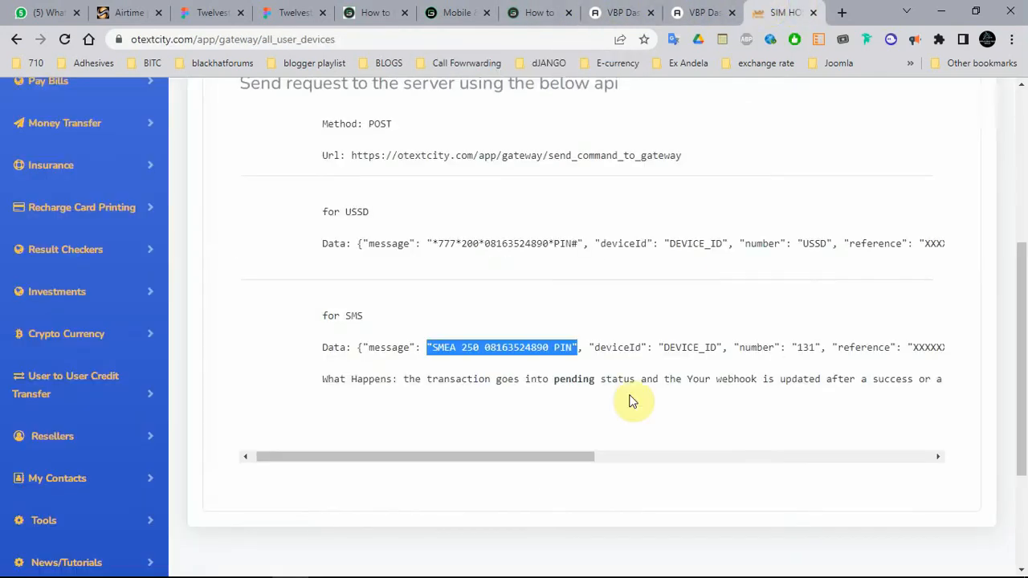
left_click_drag(539, 456, 453, 441)
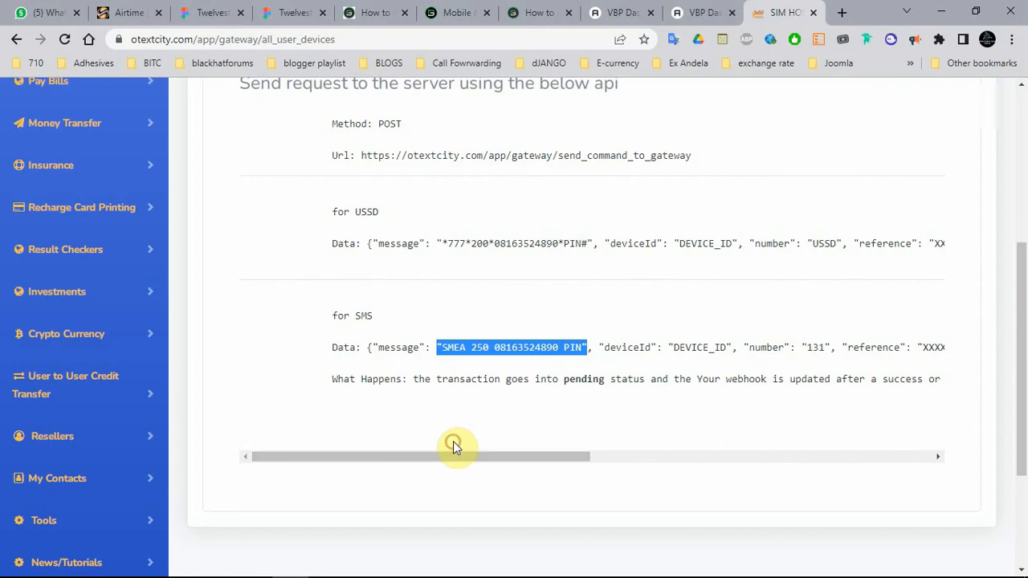
triple_click(412, 242)
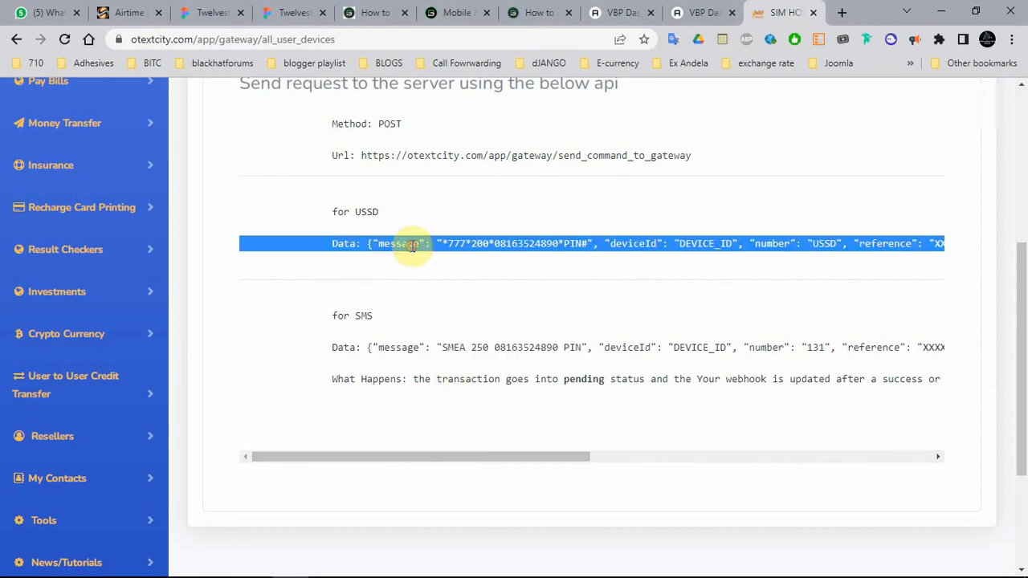
left_click(413, 348)
triple_click(413, 348)
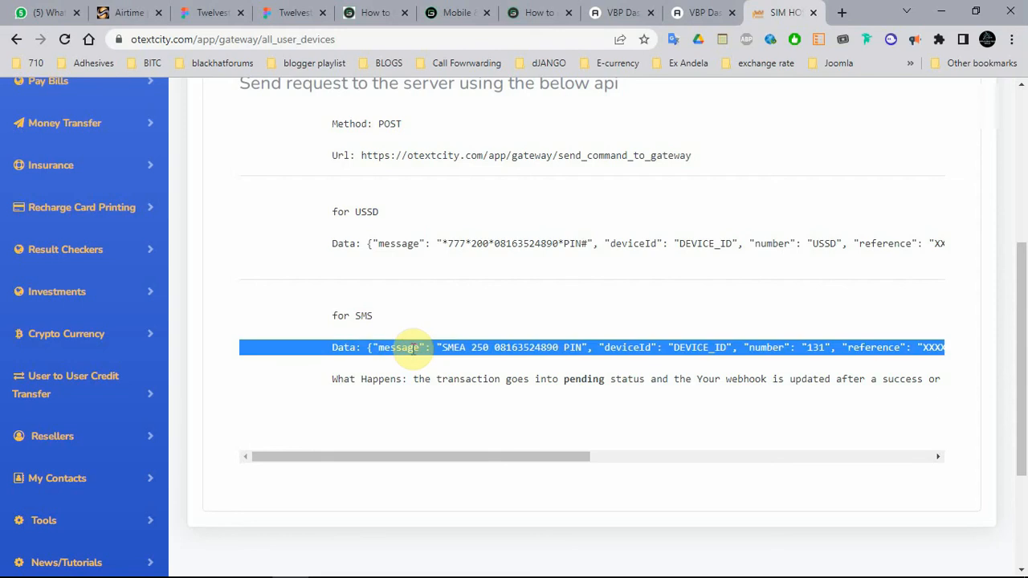
left_click(336, 350)
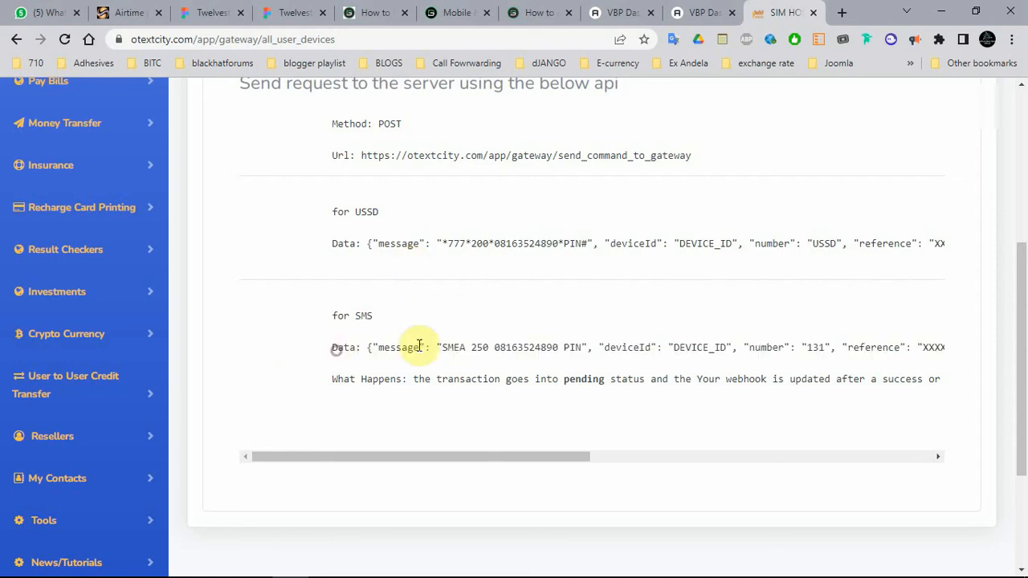
double_click(478, 347)
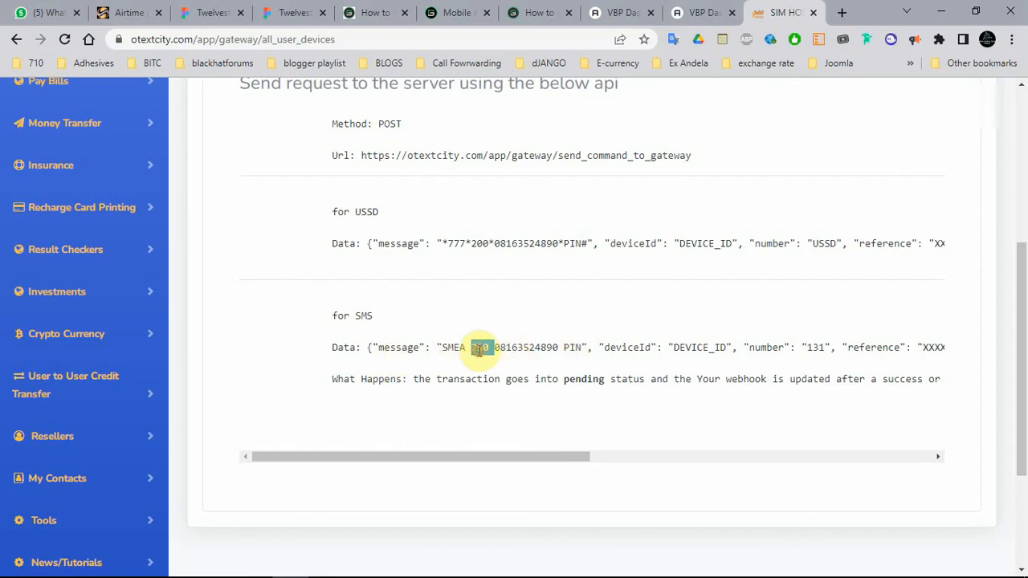
double_click(454, 346)
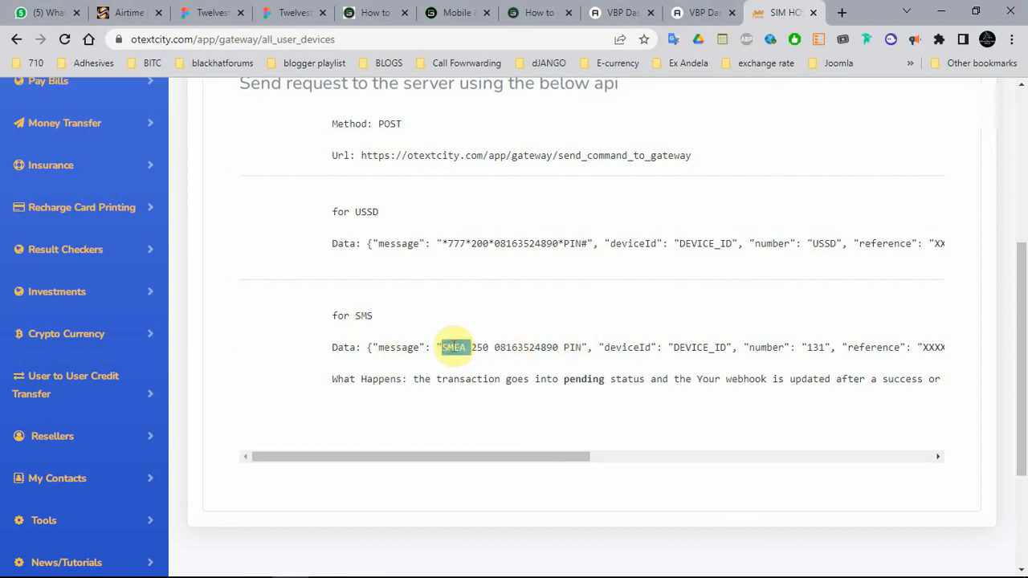
left_click(463, 346)
double_click(480, 347)
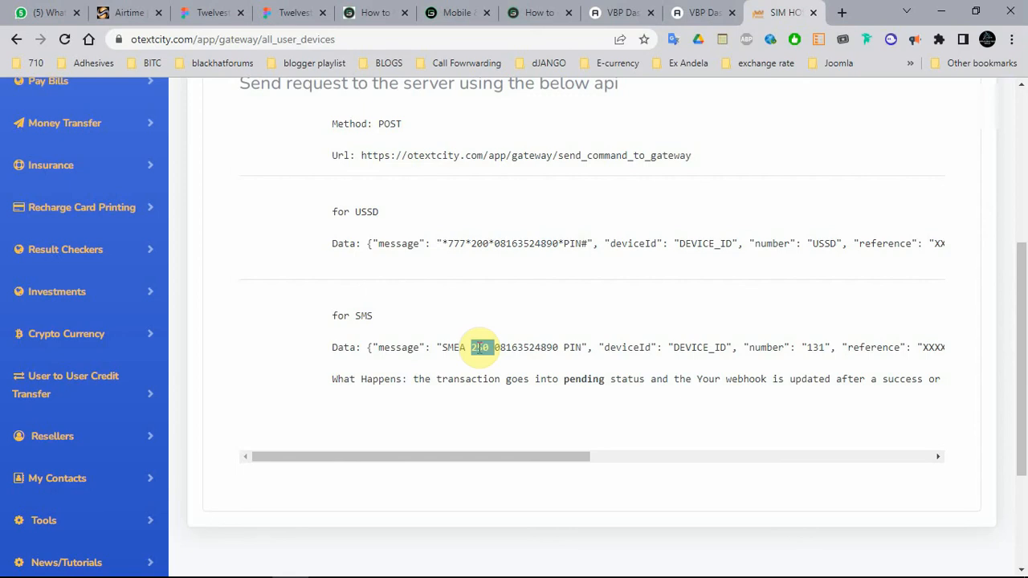
Examine the phone number and PIN parts of the SMS sample's message, and compare the "number" values of both samples.
left_click(523, 347)
double_click(524, 347)
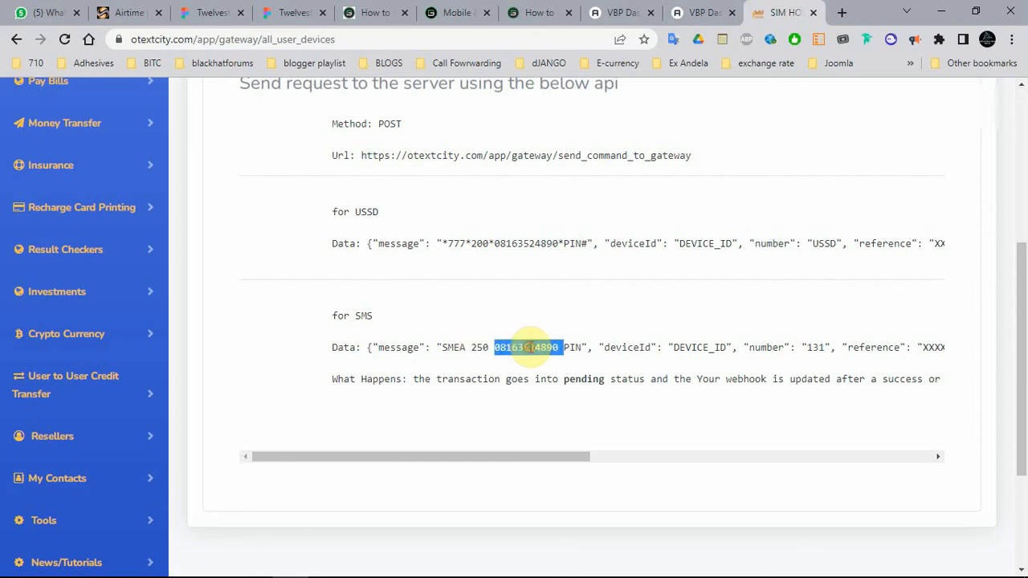
double_click(572, 347)
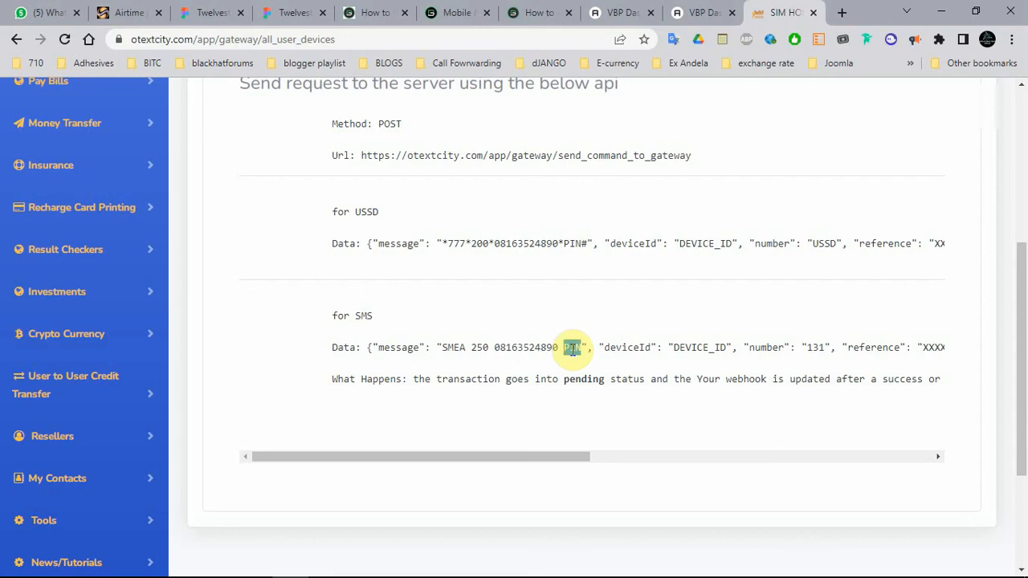
double_click(815, 347)
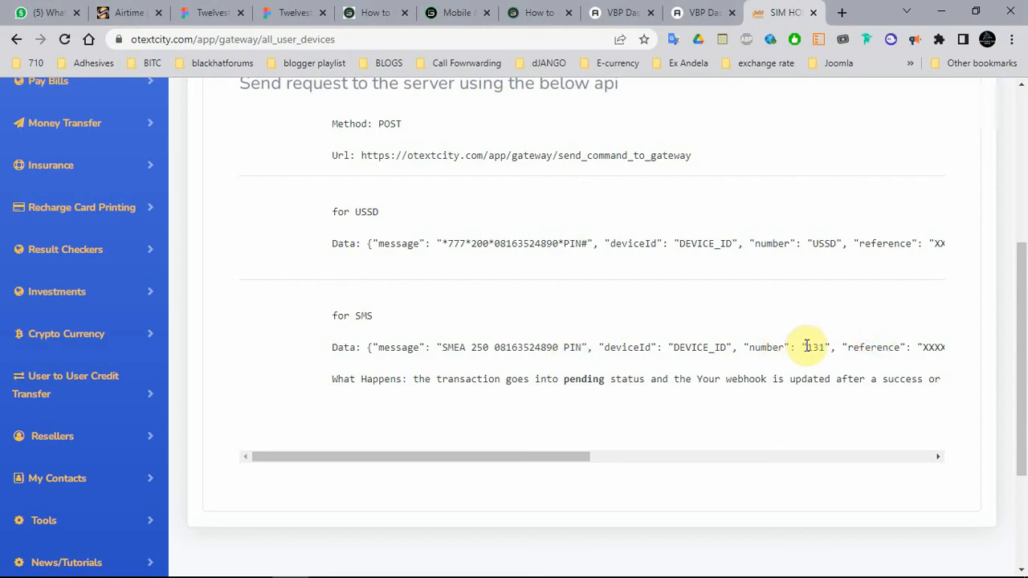
double_click(820, 243)
left_click(813, 359)
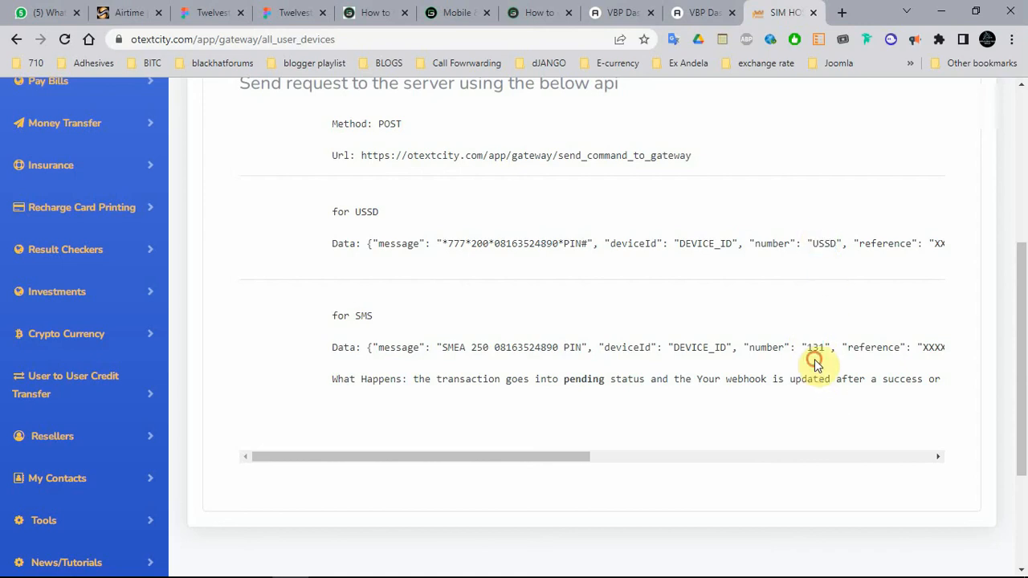
left_click(813, 359)
left_click_drag(511, 455, 495, 431)
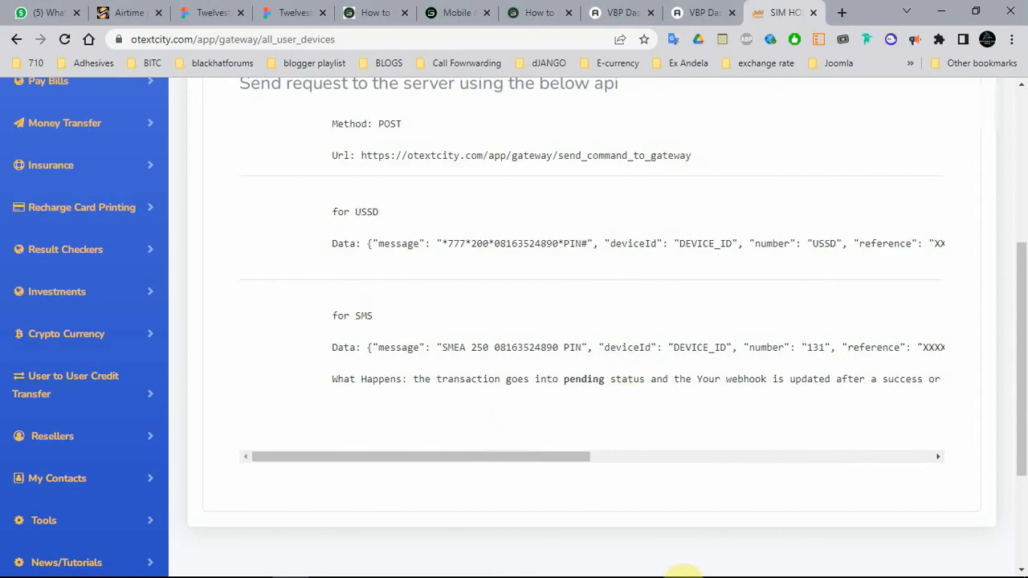
Switch to the Android Emulator, reposition its window, and open the vbp_sim_dispenser app.
mouse_move(682, 576)
left_click(732, 566)
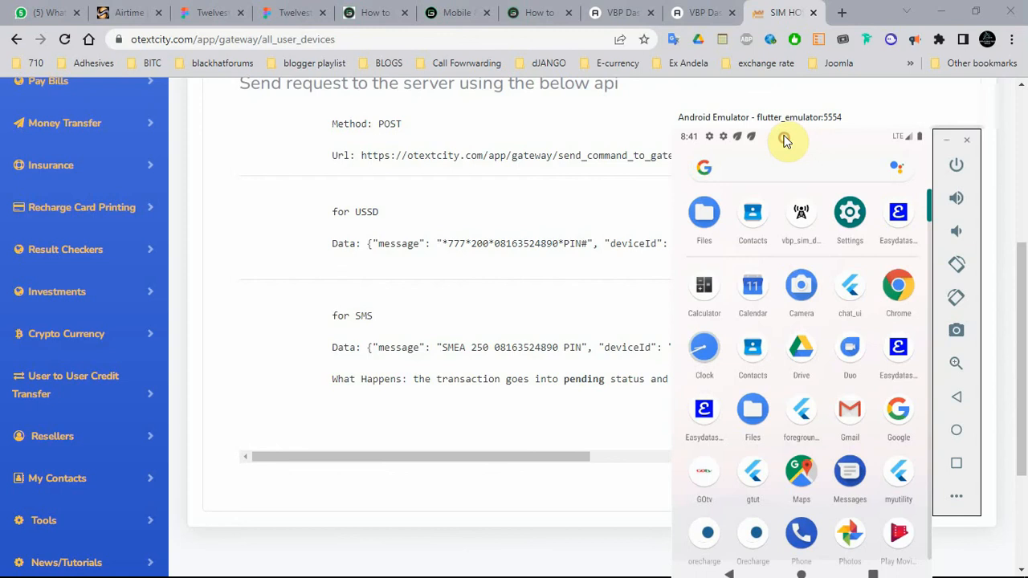
left_click_drag(786, 119, 780, 62)
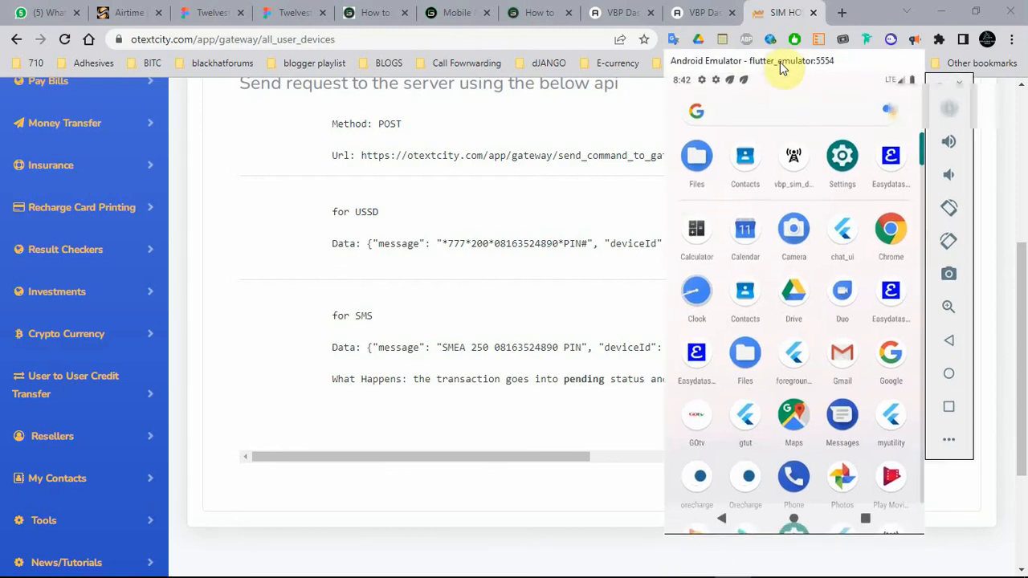
left_click(795, 159)
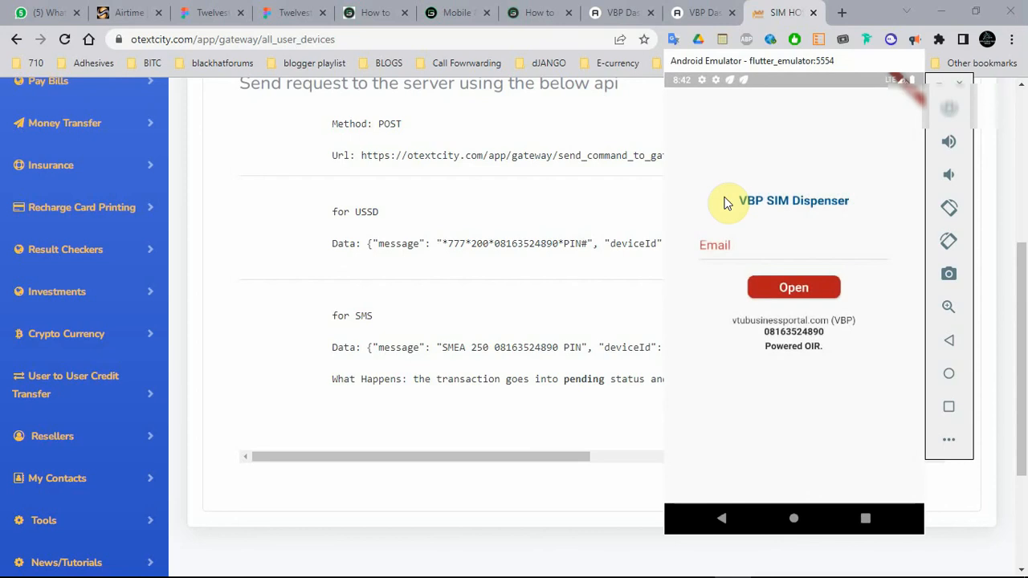
Enter a placeholder e-mail address in the VBP SIM Dispenser sign-in form.
left_click(747, 254)
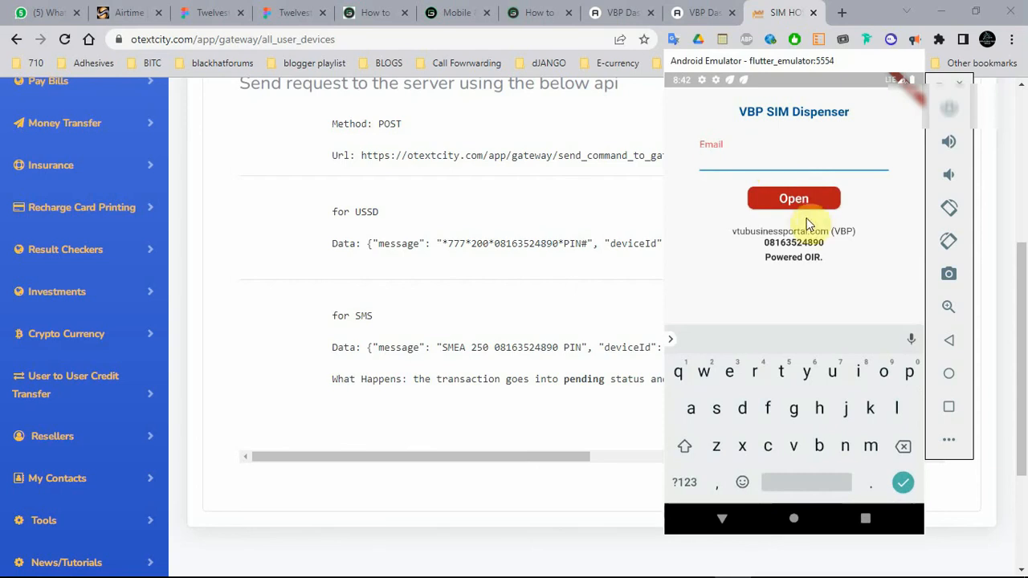
left_click(788, 201)
left_click(713, 374)
left_click(754, 373)
left_click(755, 373)
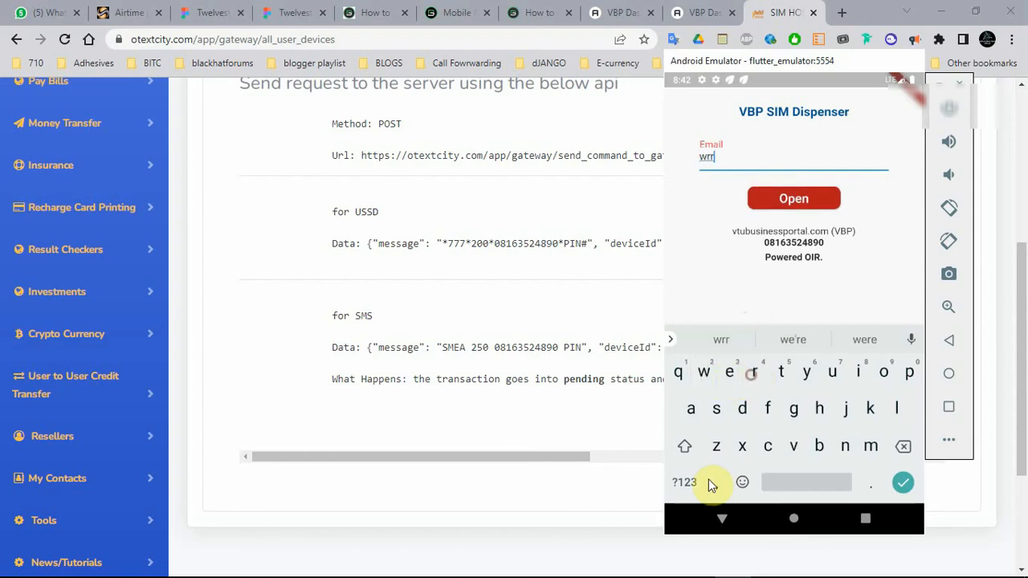
left_click(684, 481)
left_click(679, 411)
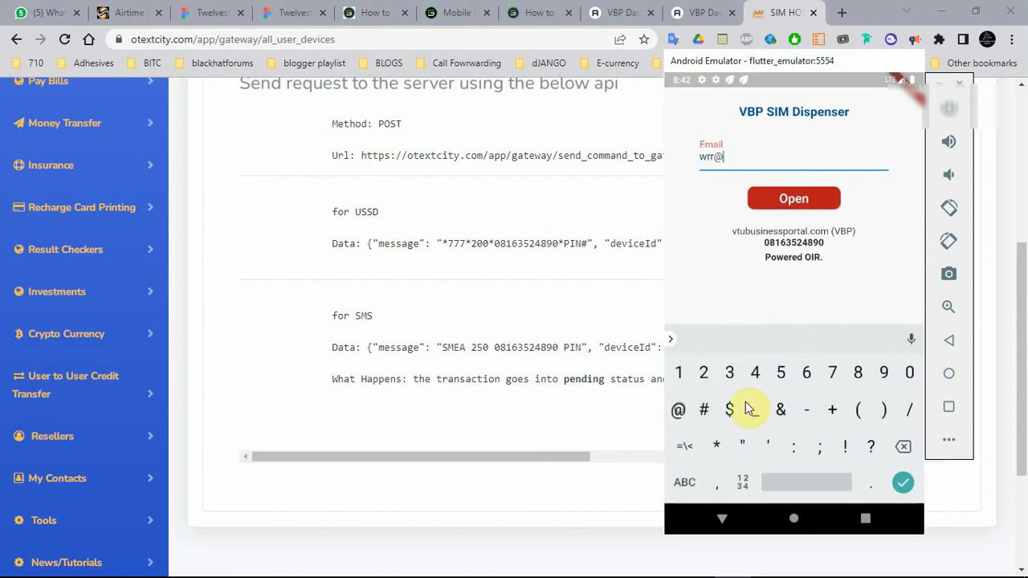
left_click(687, 483)
left_click(768, 411)
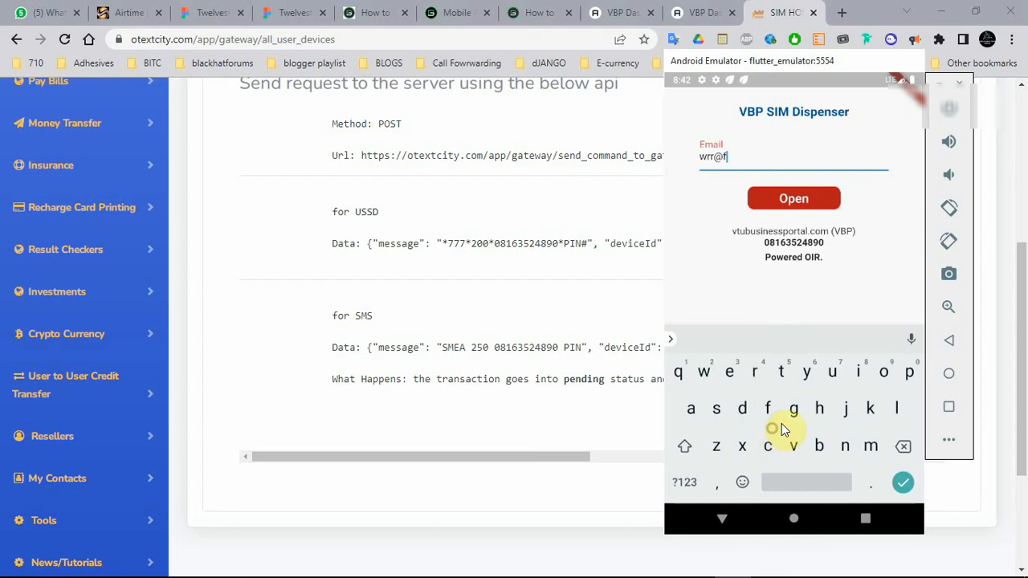
left_click(865, 482)
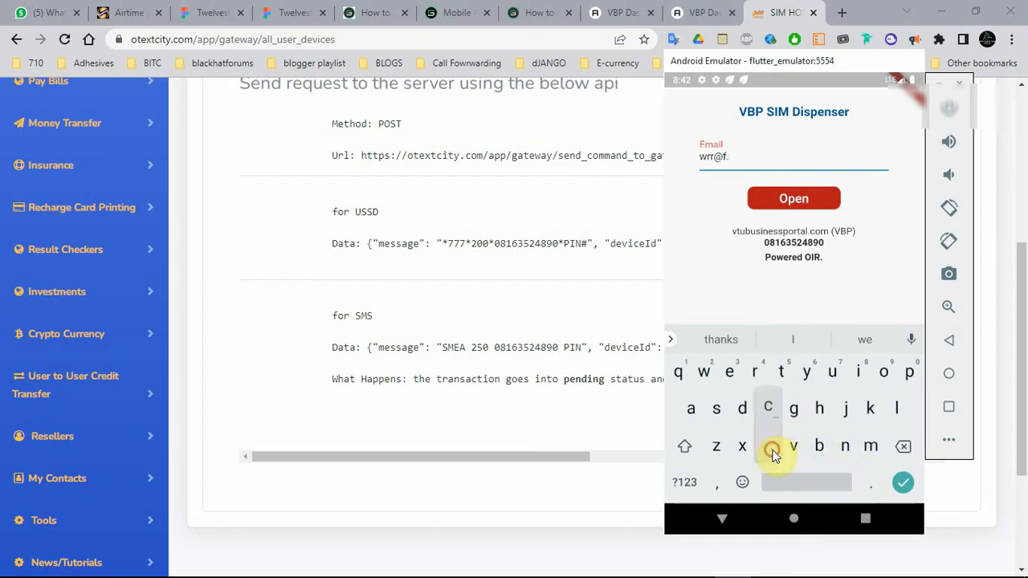
mouse_move(769, 447)
left_mouse_down()
mouse_move(899, 367)
mouse_move(879, 370)
left_mouse_up()
left_click(882, 370)
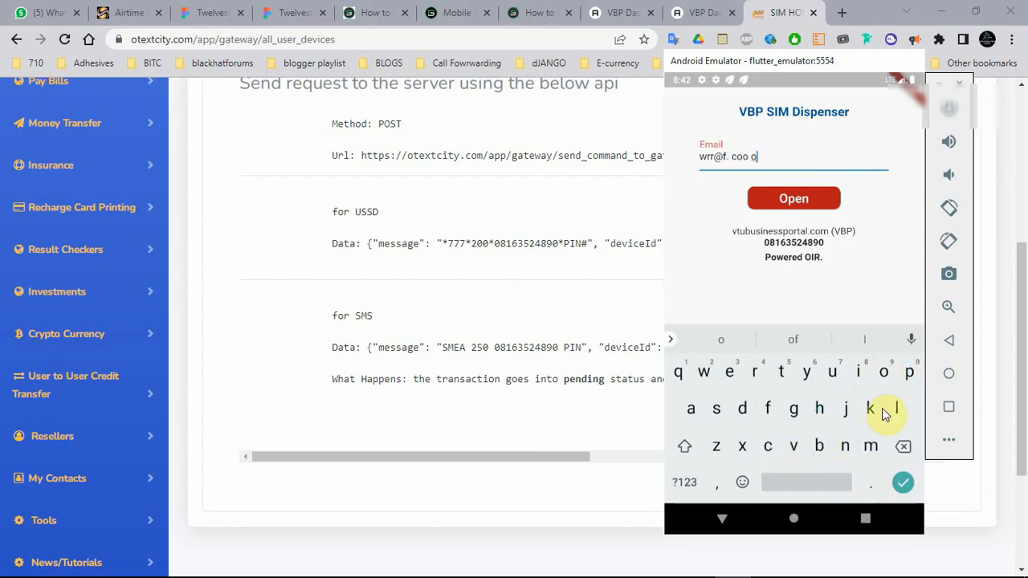
left_click(904, 447)
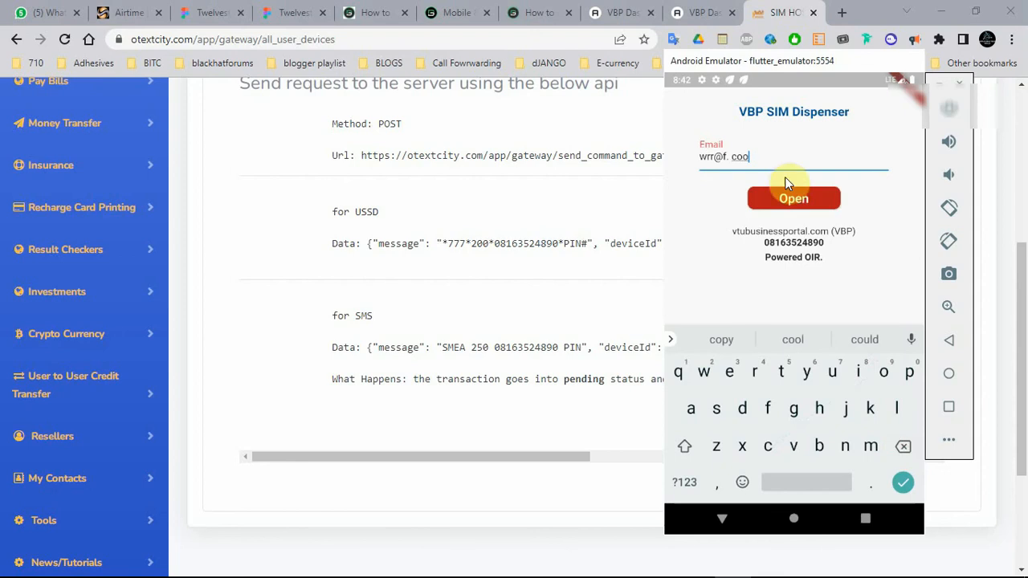
Remove the stray space from the e-mail address and try to open the dispenser with it.
left_click(775, 201)
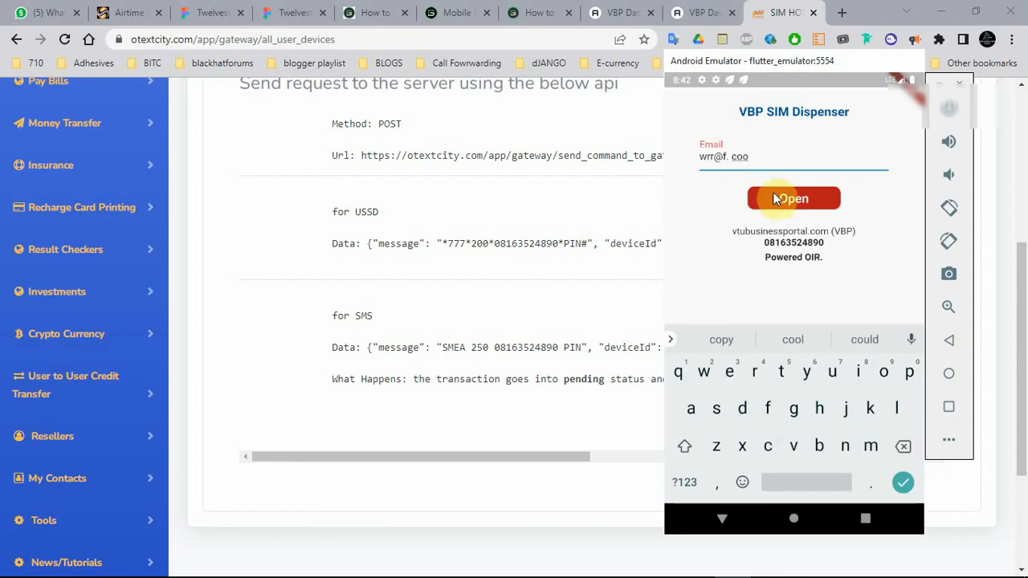
left_click(733, 159)
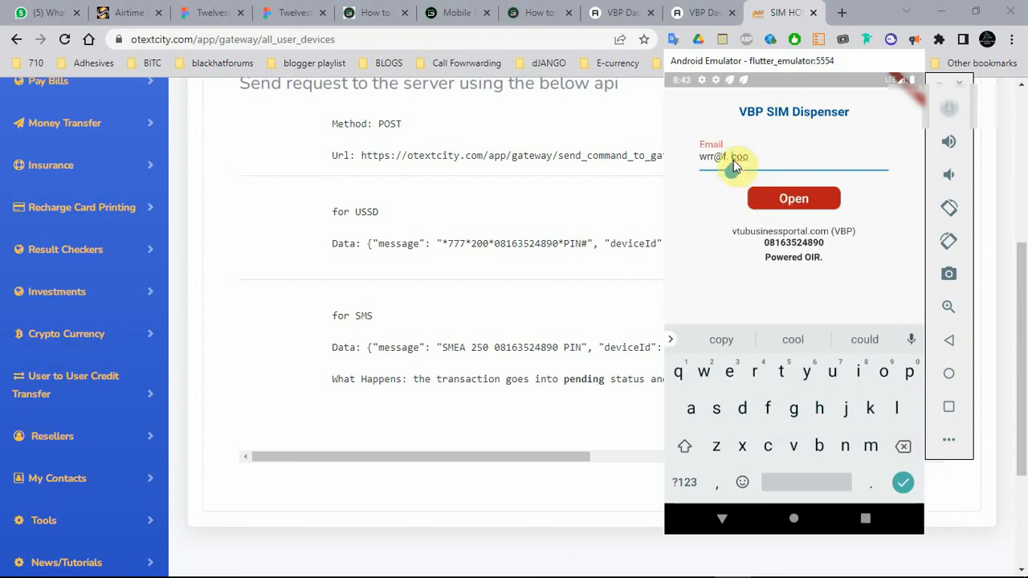
left_click(903, 447)
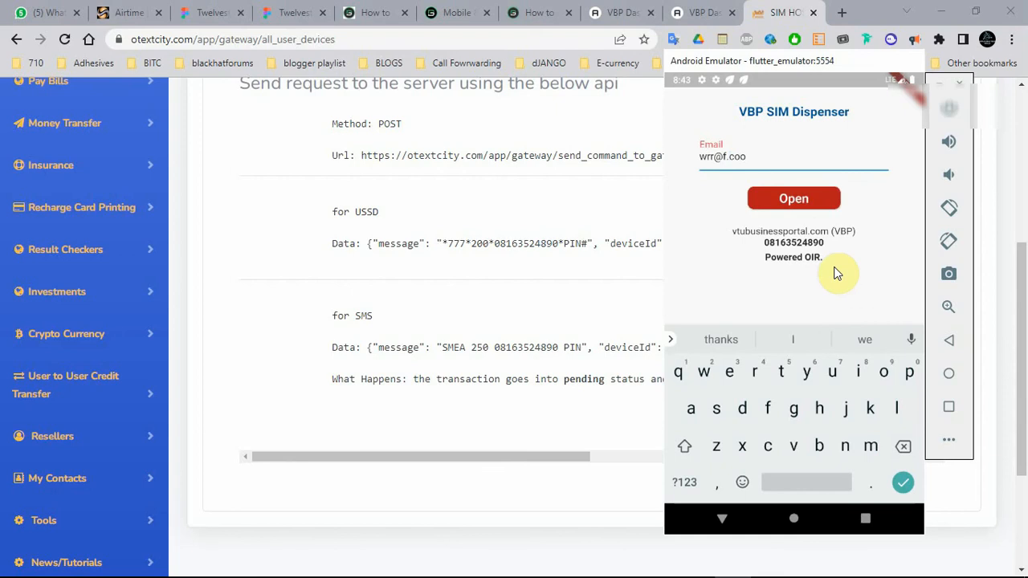
left_click(783, 198)
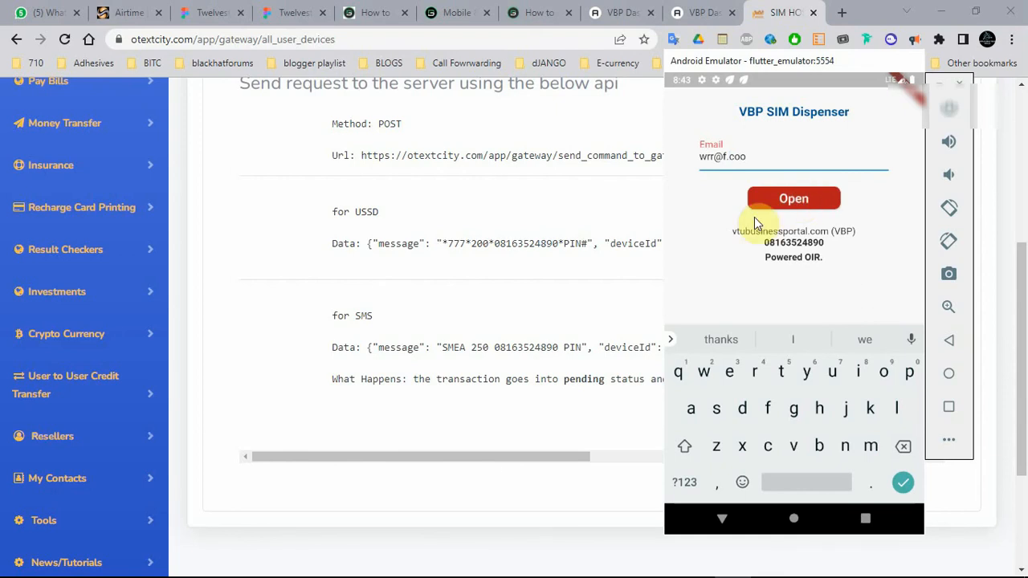
left_click(743, 155)
left_click(743, 155)
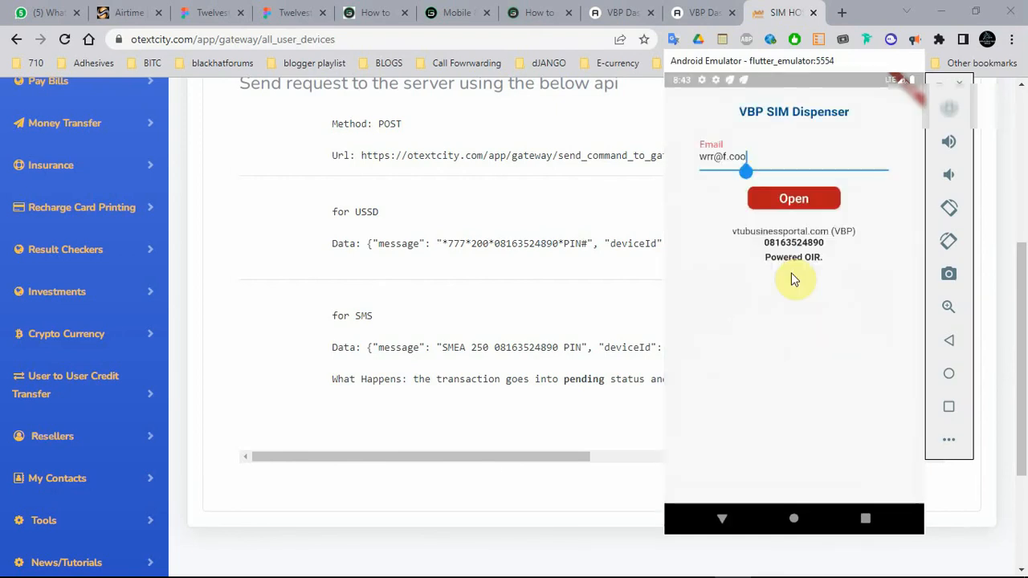
left_click(791, 198)
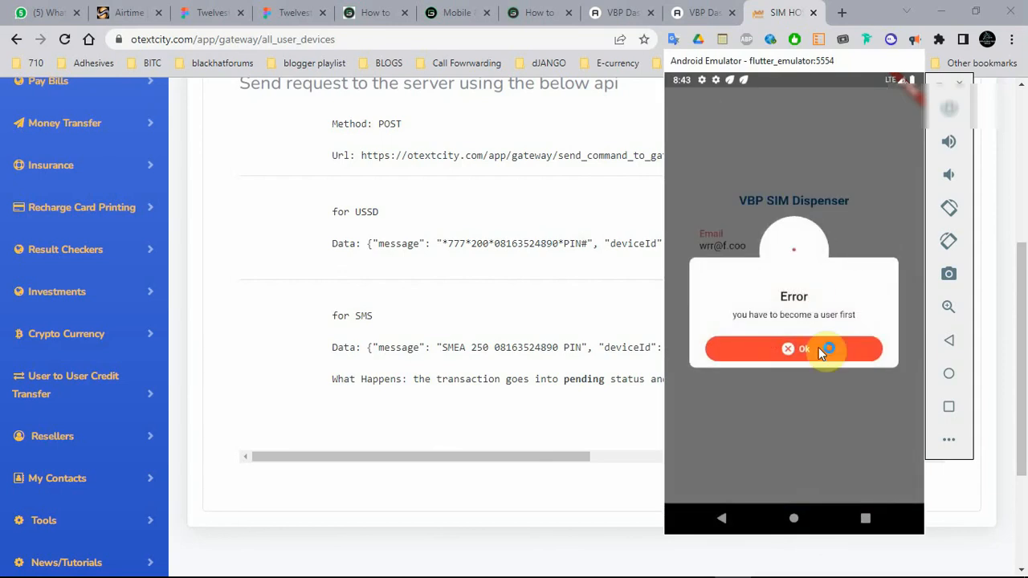
Dismiss the error dialog and clear the sign-in form's e-mail field.
left_click(802, 347)
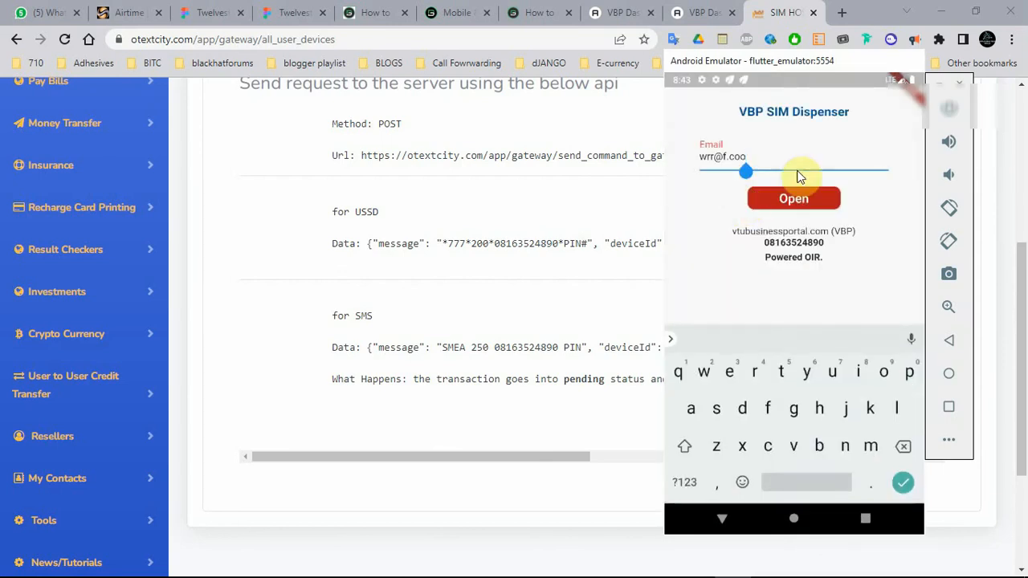
left_click(906, 446)
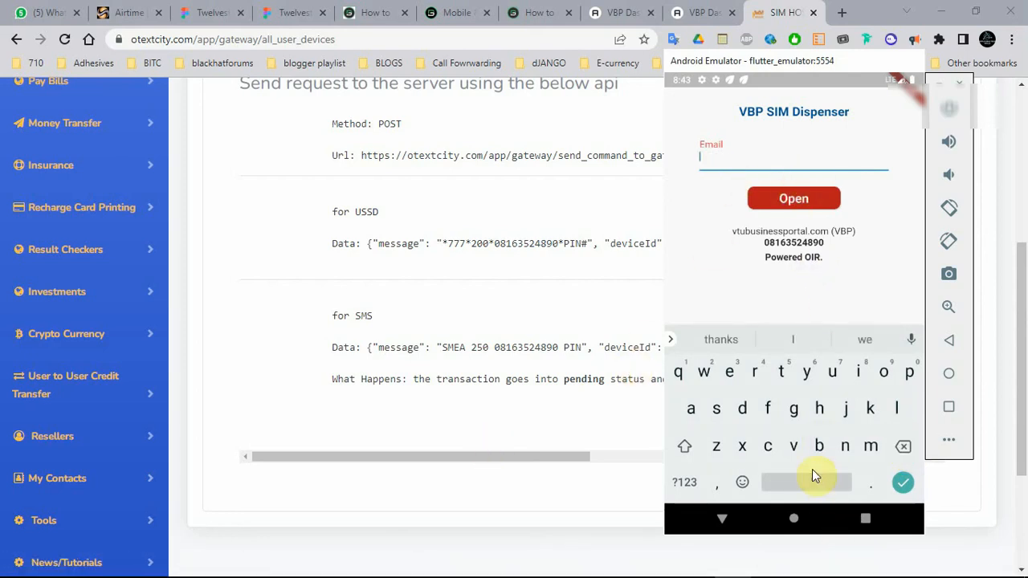
left_click(865, 562)
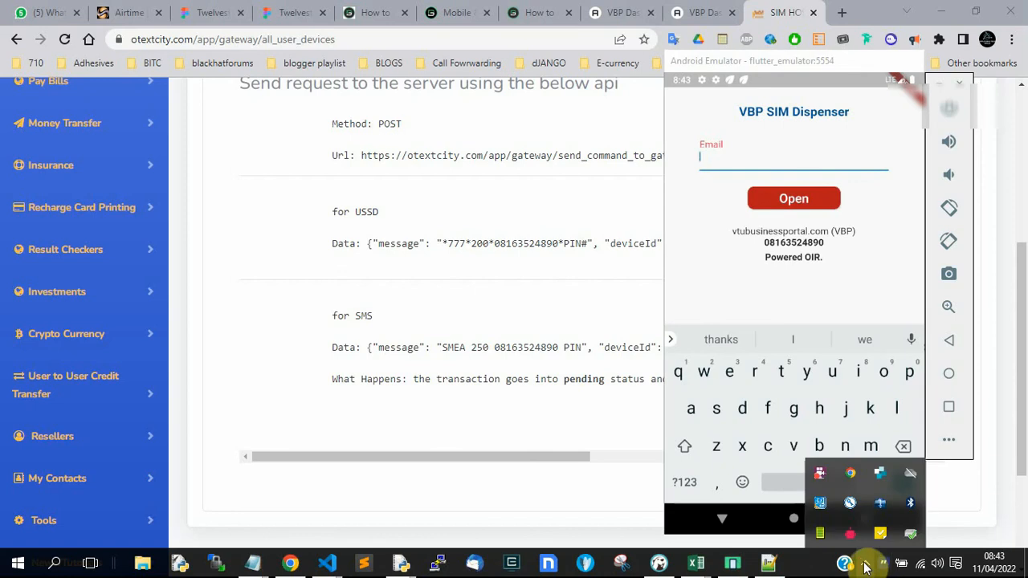
right_click(818, 484)
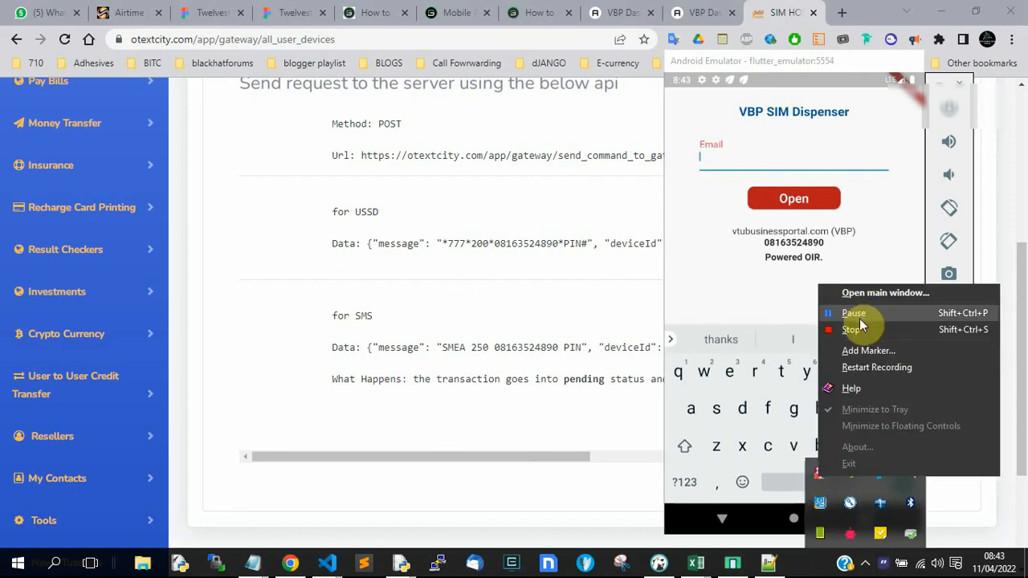
left_click(857, 315)
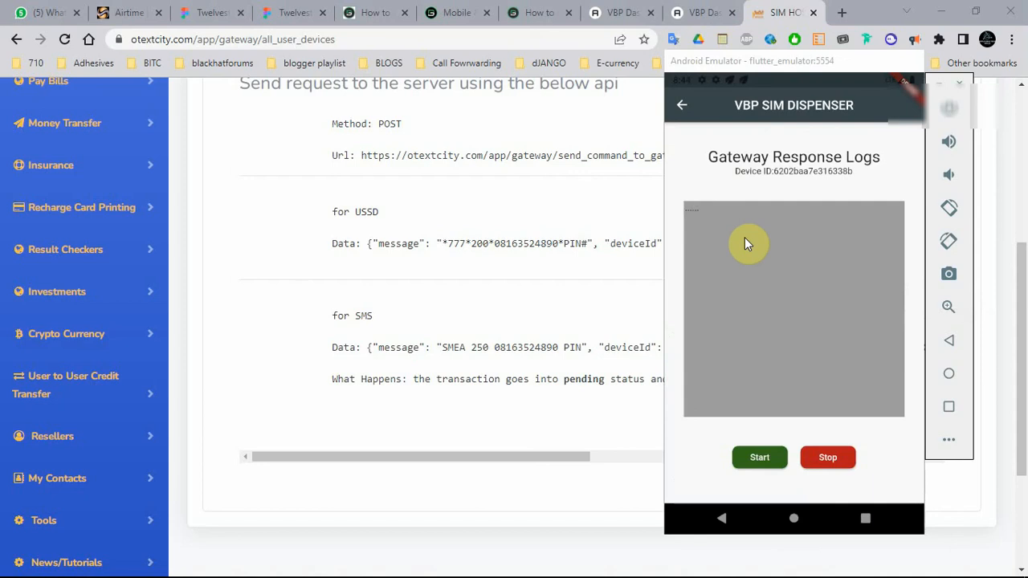
Examine the device ID on the Gateway Response Logs screen and the matching "deviceId" value in the USSD request sample.
left_click_drag(778, 173, 853, 172)
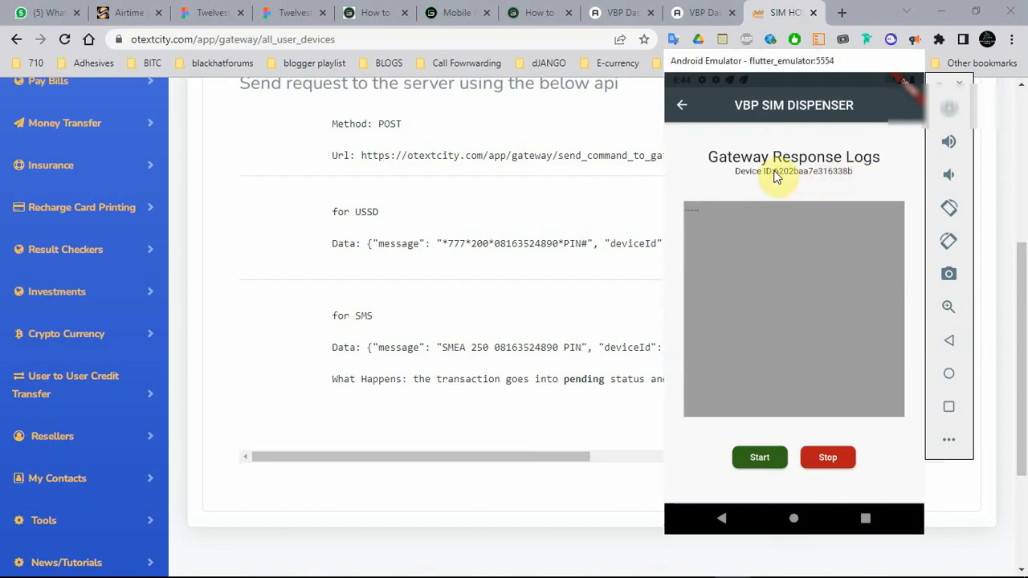
left_click_drag(776, 173, 820, 172)
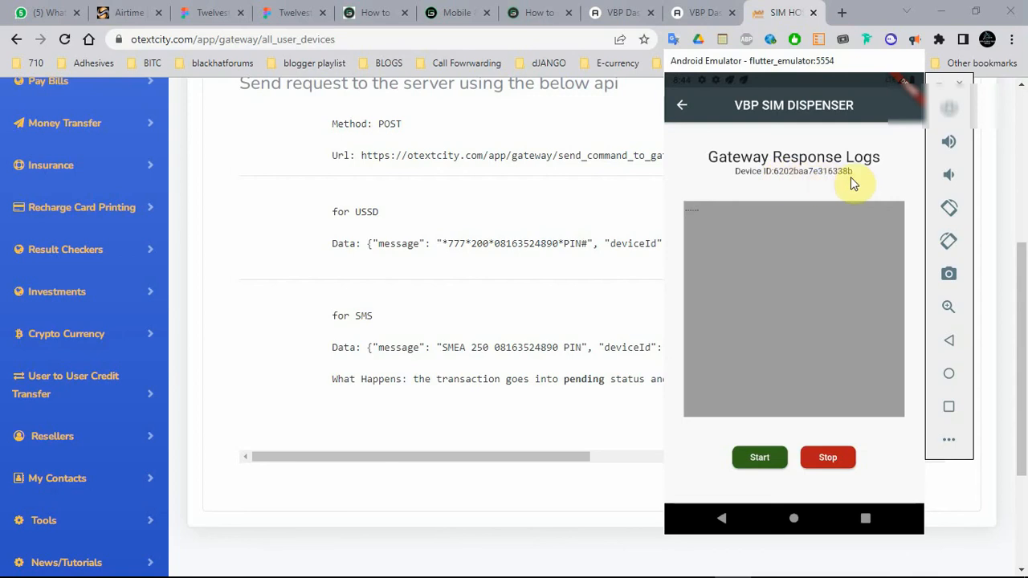
left_click(624, 246)
Reposition the emulator window and start the gateway in the VBP SIM Dispenser.
left_click_drag(722, 58, 870, 45)
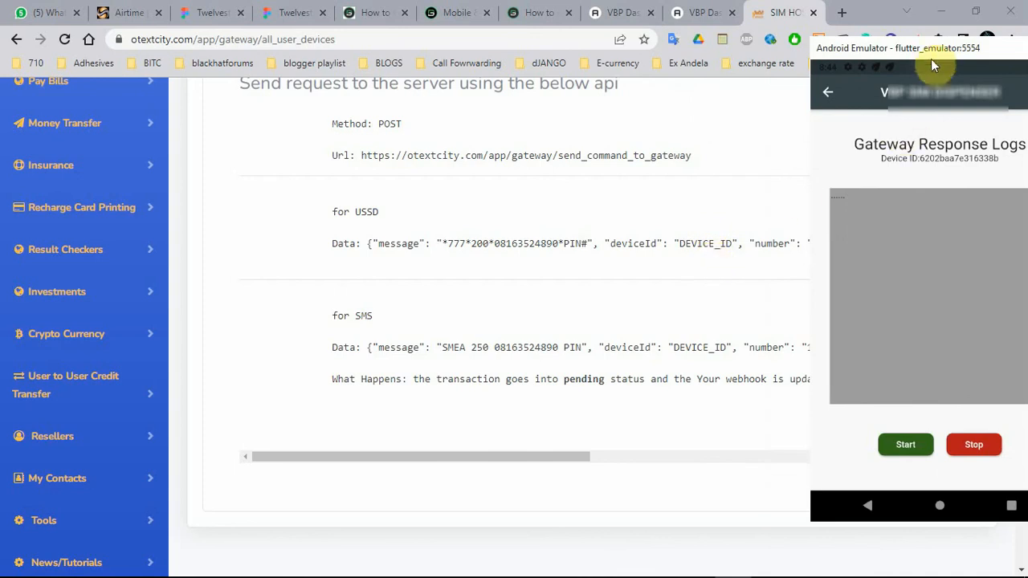
left_click_drag(931, 58, 788, 64)
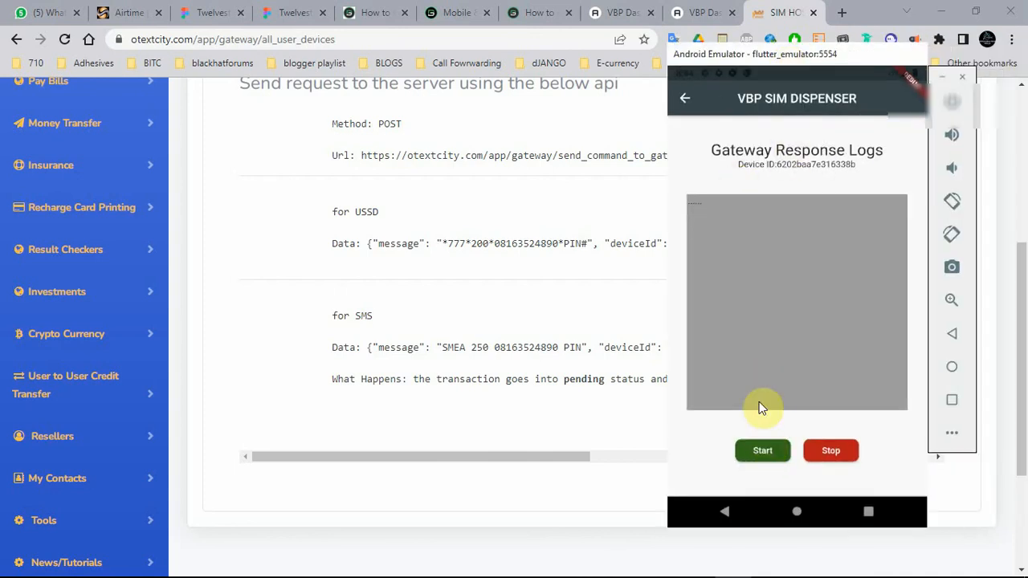
left_click(757, 456)
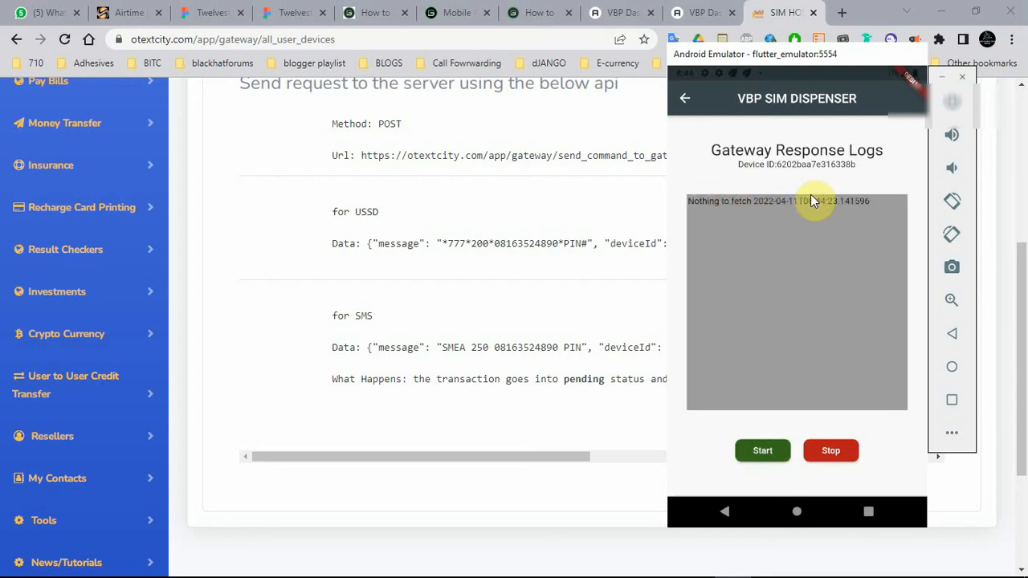
Return to the Android home screen and check the VBP SIM Dispenser's background service notifications.
left_click(799, 511)
left_click_drag(760, 78, 792, 212)
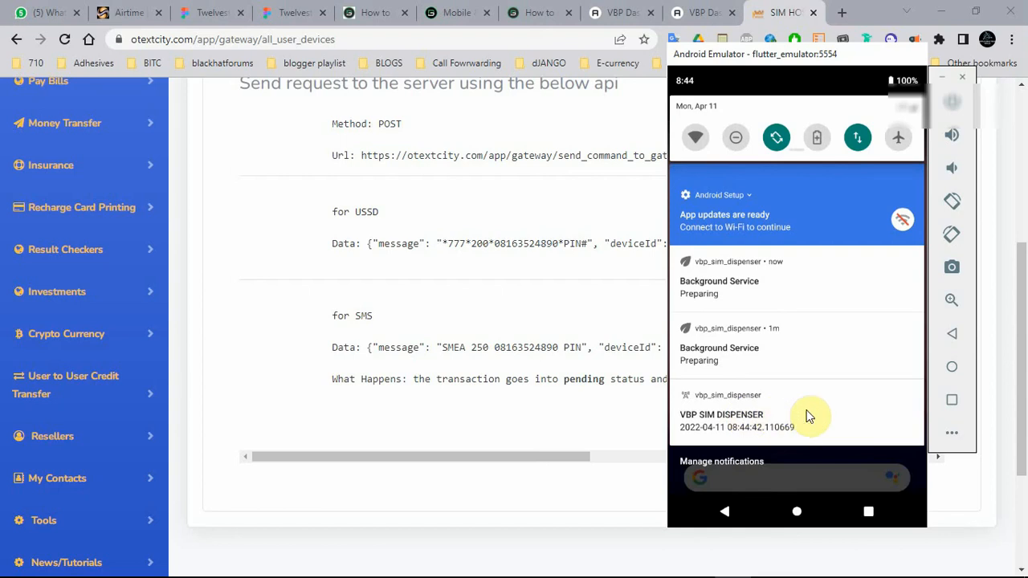
left_click_drag(817, 396, 798, 215)
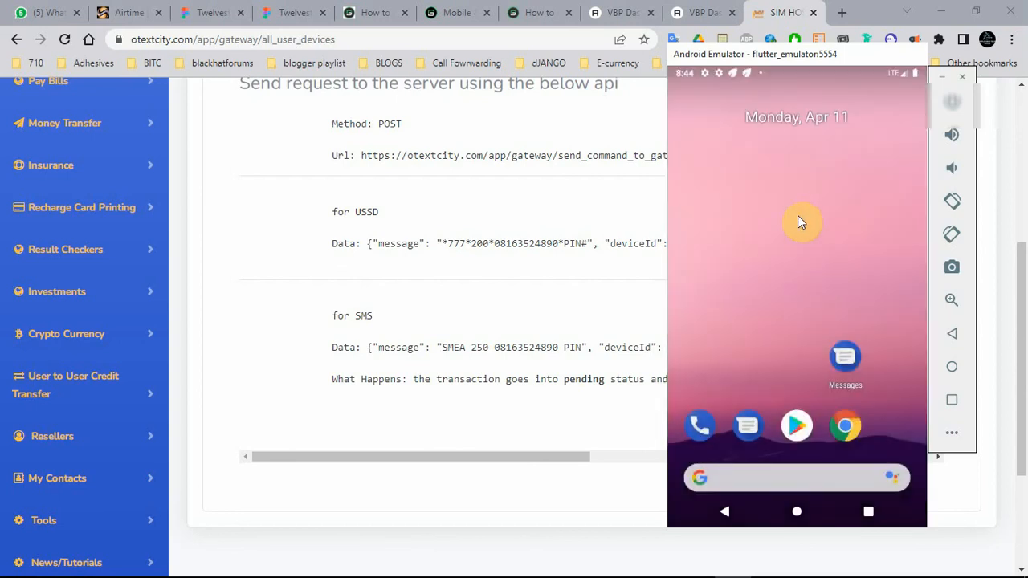
left_click_drag(786, 377, 769, 230)
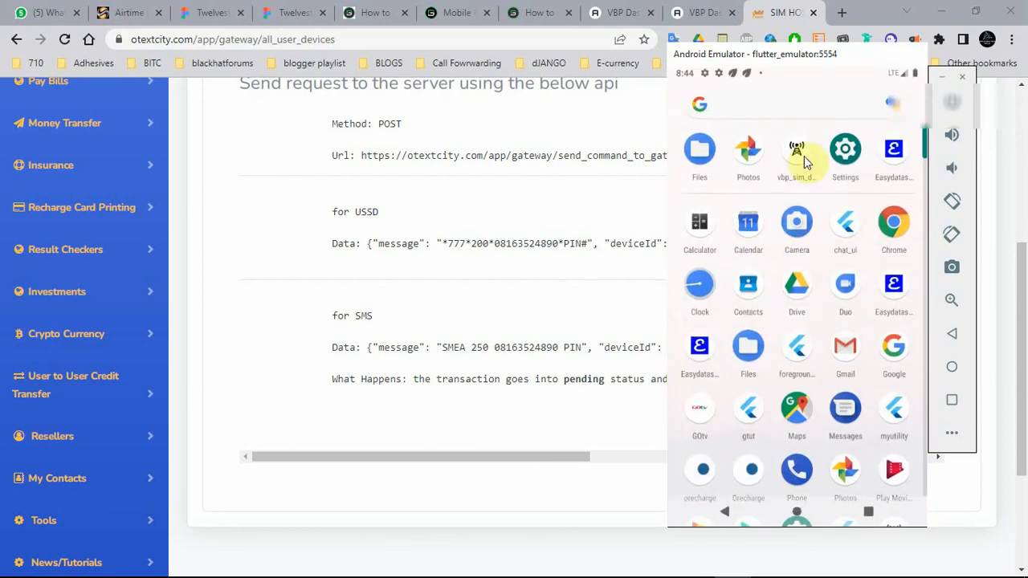
left_click(844, 154)
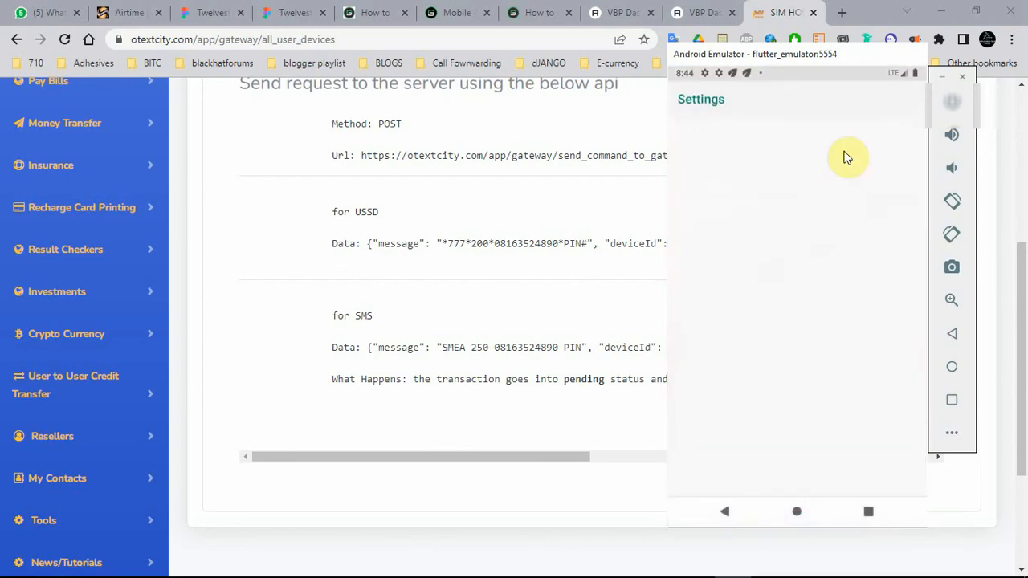
left_click(789, 512)
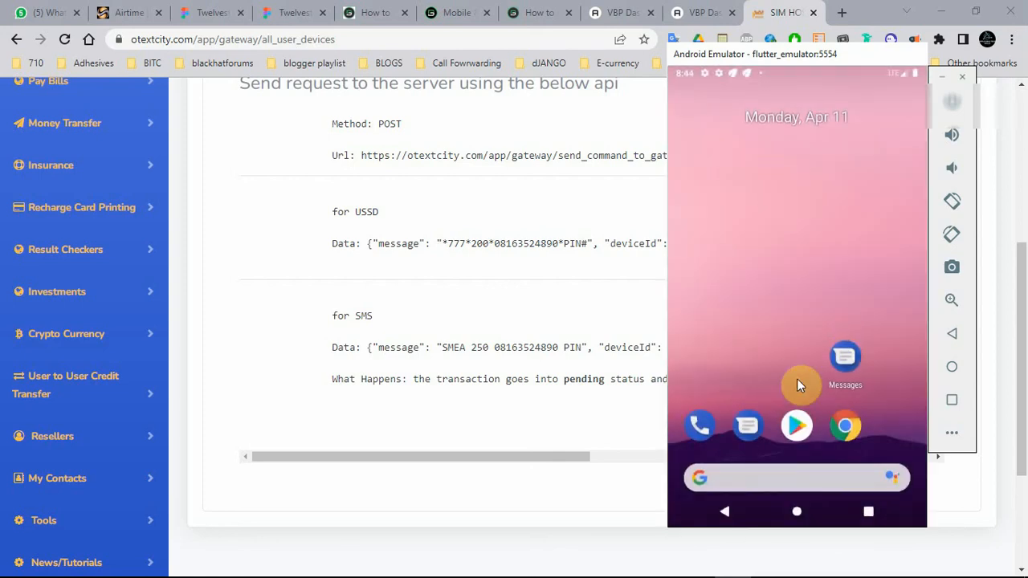
Open the App info page of vbp_sim_dispenser and check its Phone and SMS permissions.
left_click_drag(797, 378, 811, 117)
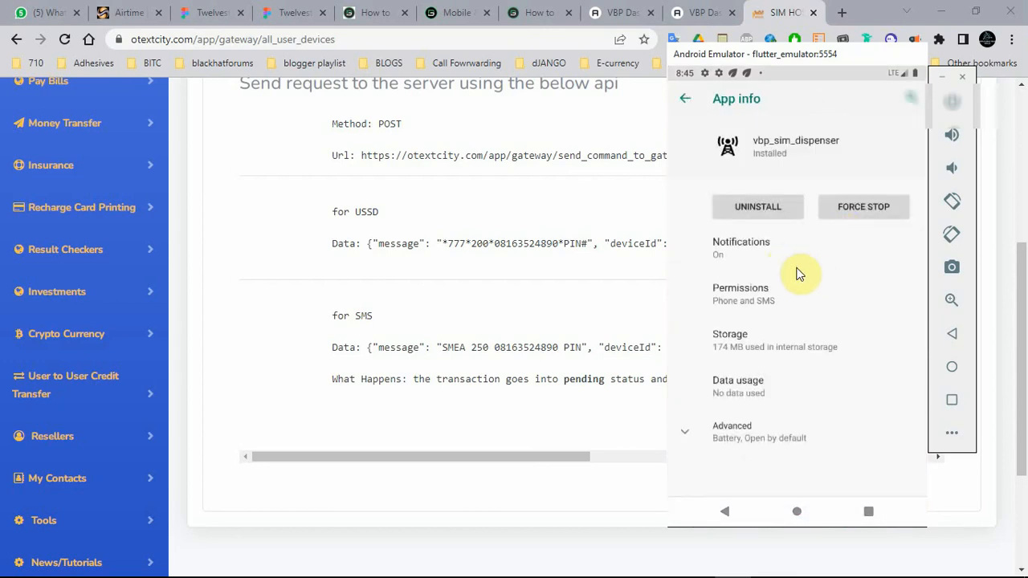
left_click(798, 299)
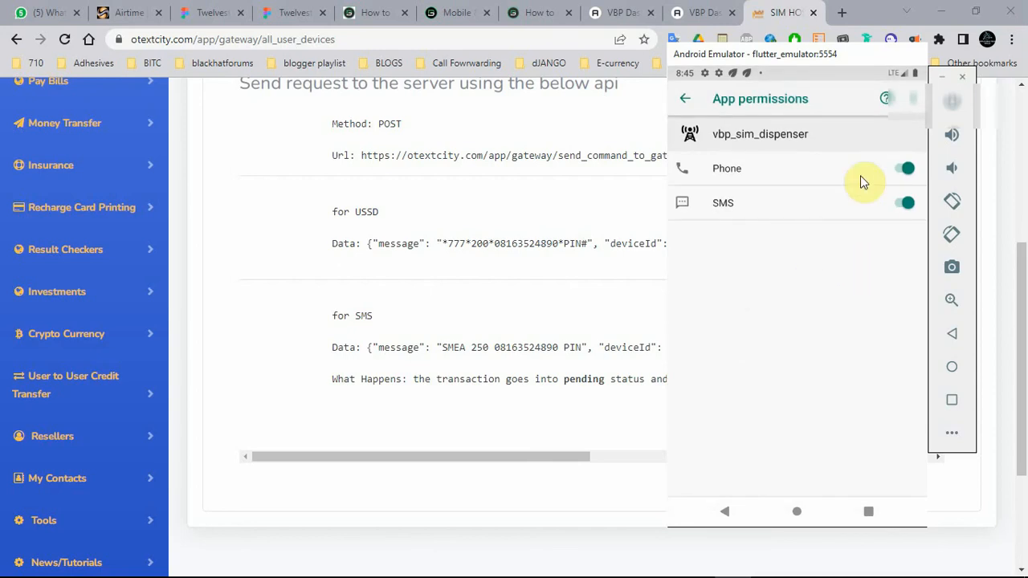
left_click(785, 149)
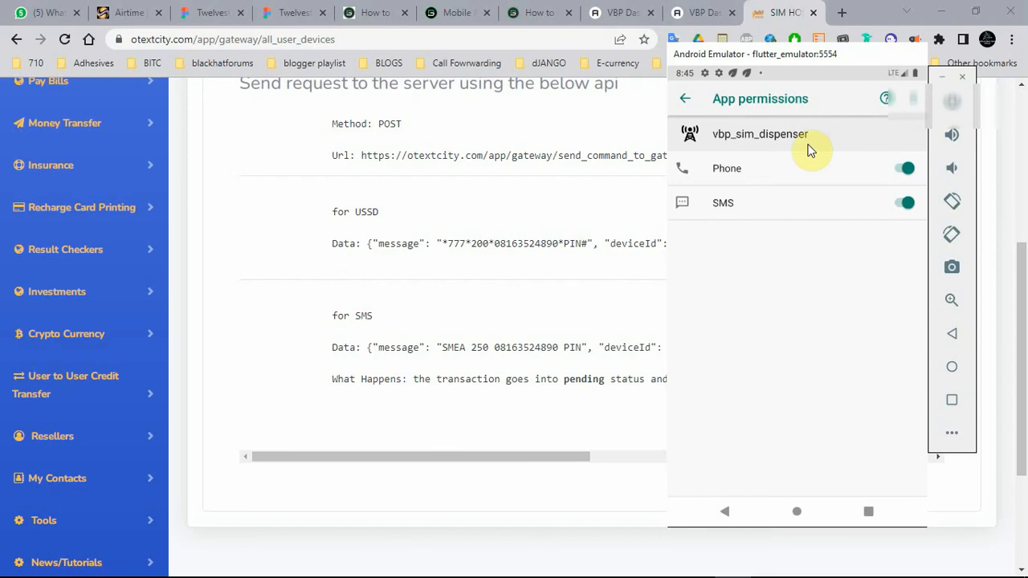
left_click(687, 100)
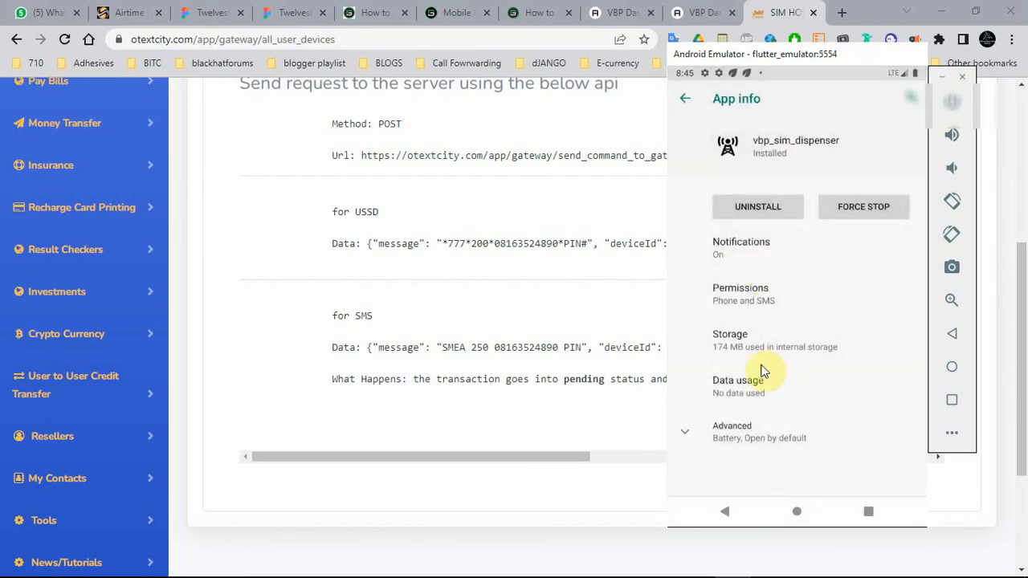
Expand the advanced app info of vbp_sim_dispenser, view its Open by default settings, and return to the app list.
left_click(858, 369)
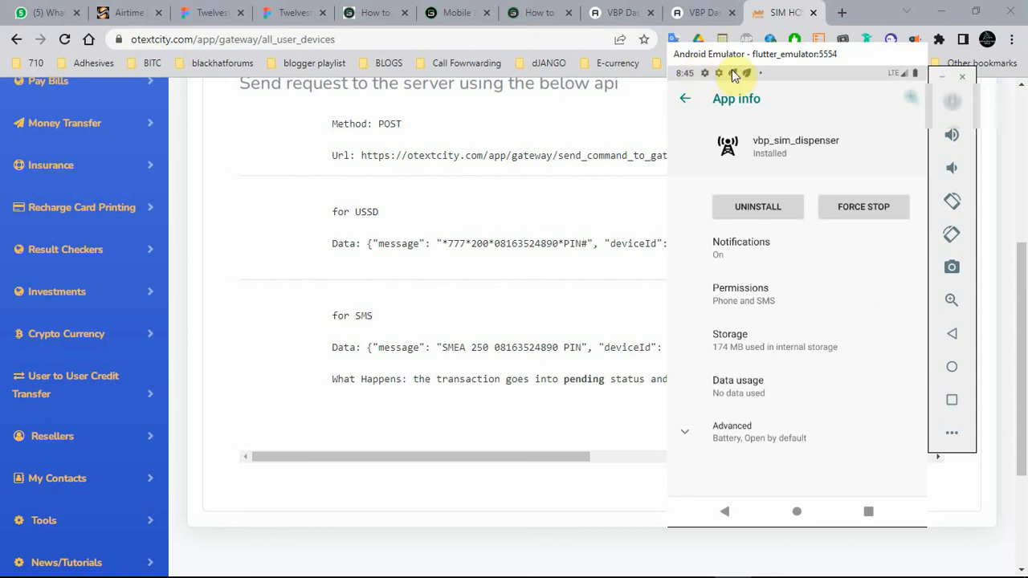
left_click_drag(731, 72, 730, 119)
left_click(742, 432)
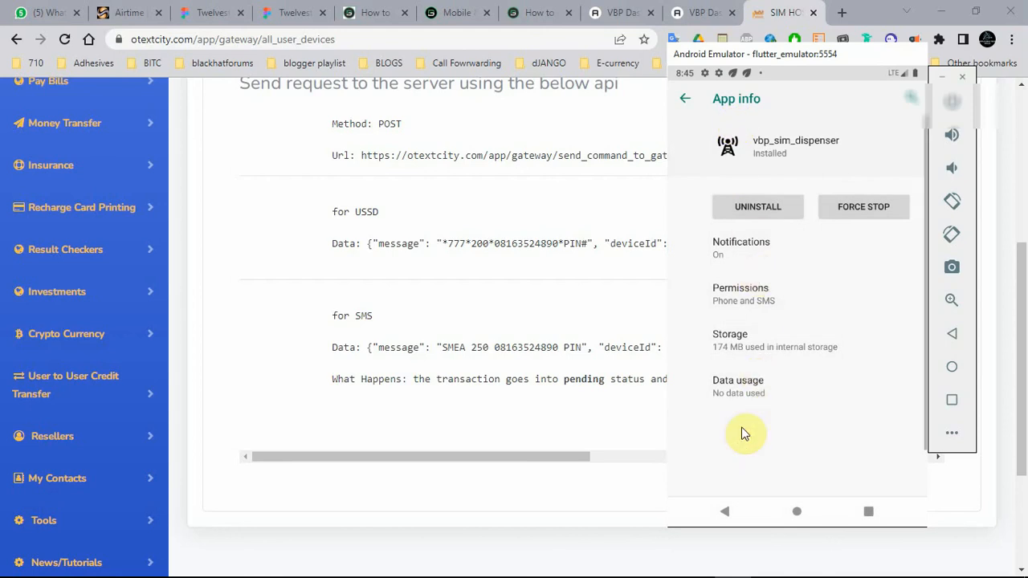
left_click_drag(835, 420, 837, 298)
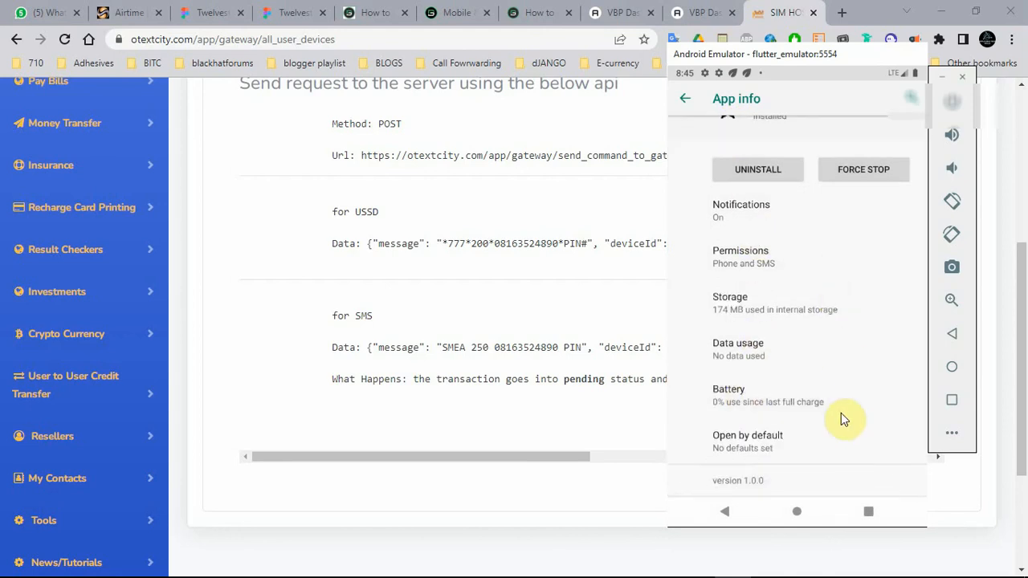
left_click(787, 447)
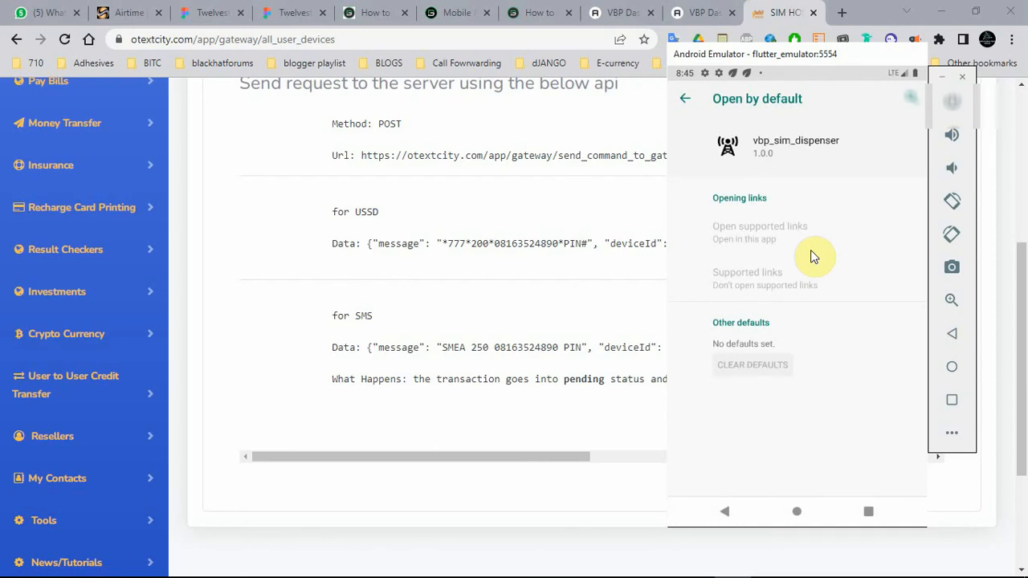
left_click(689, 99)
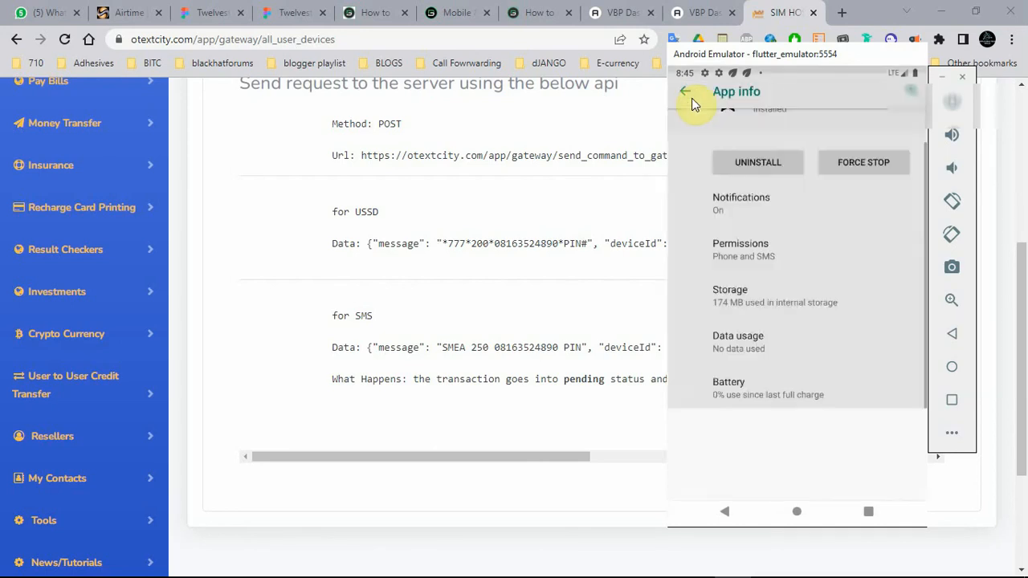
left_click(689, 100)
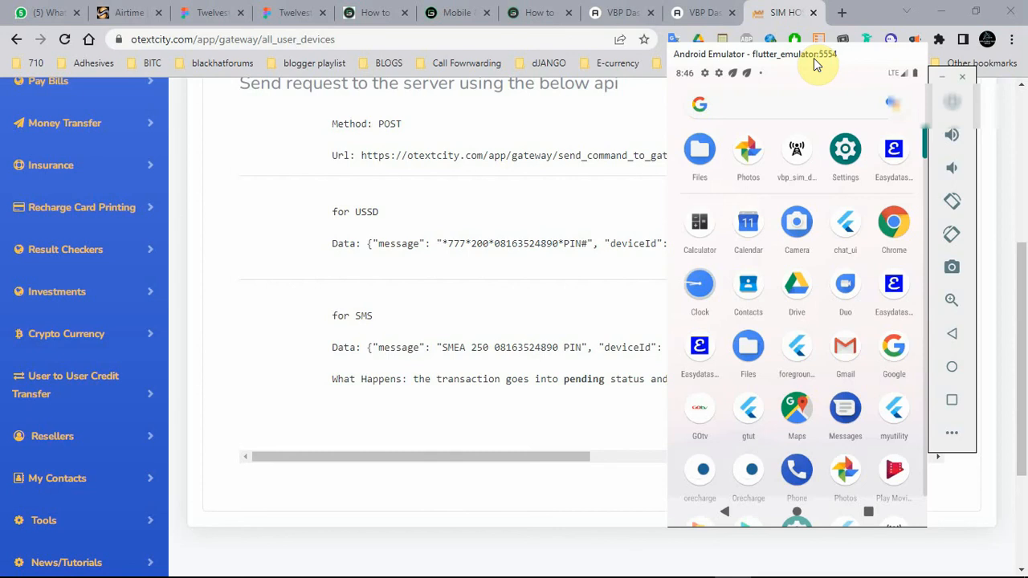
Minimize the Android emulator and examine the [amt] placeholder and webhook_url in the airtime API's "Api url data" on the VBP Dashboard.
left_click_drag(813, 57, 851, 75)
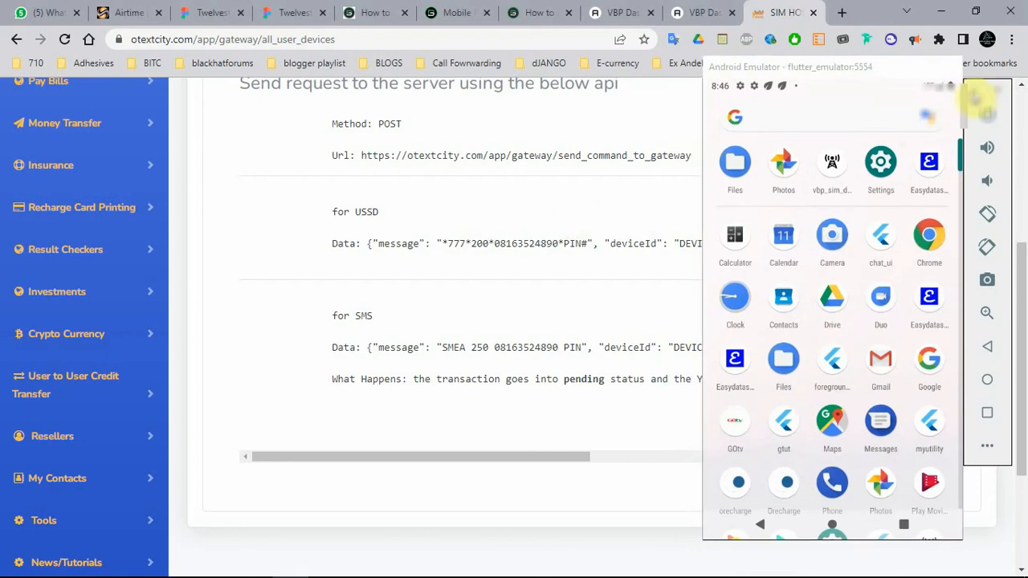
left_click(976, 93)
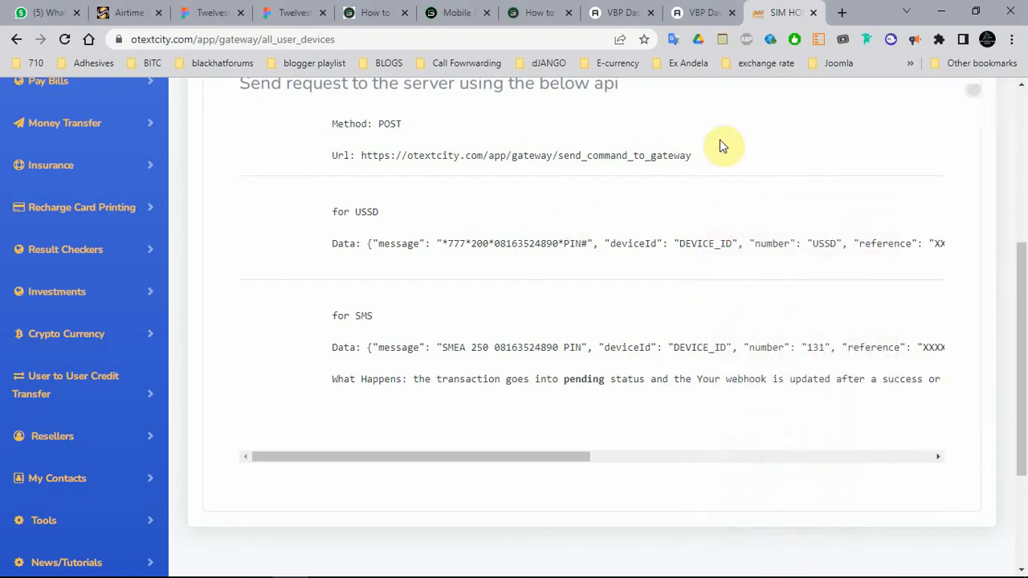
left_click(677, 11)
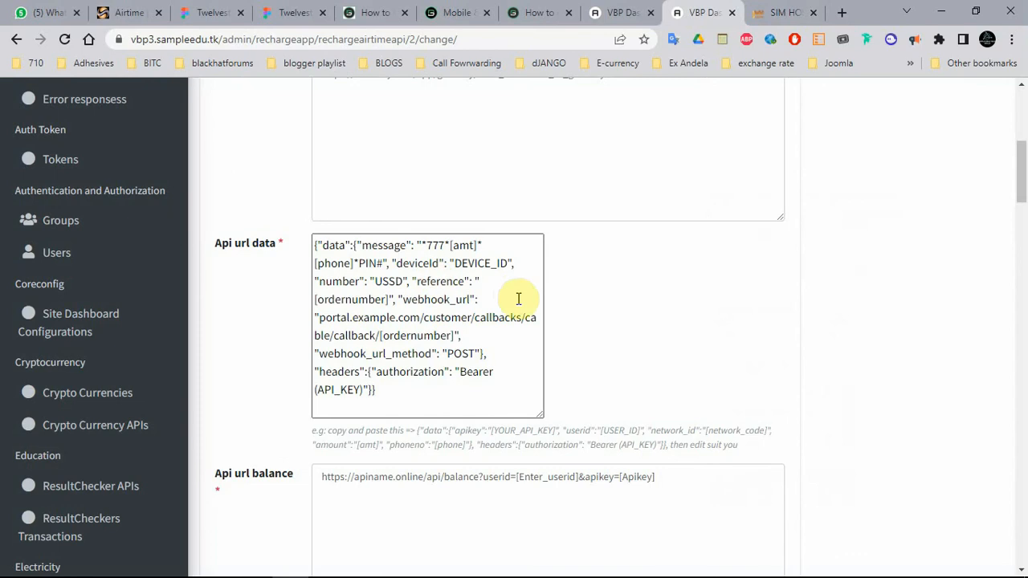
left_click_drag(479, 245, 450, 246)
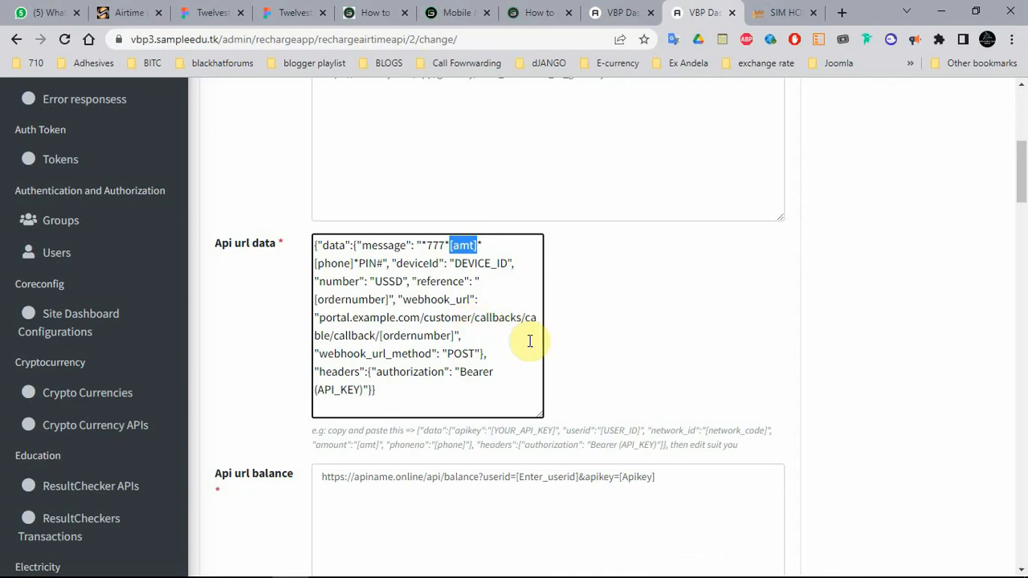
left_click(404, 300)
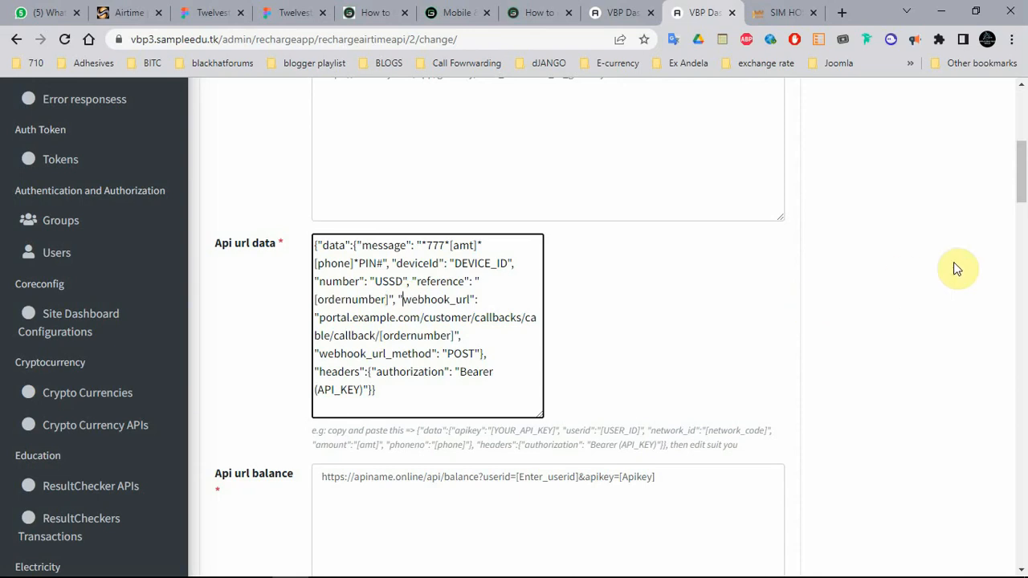
left_click(865, 563)
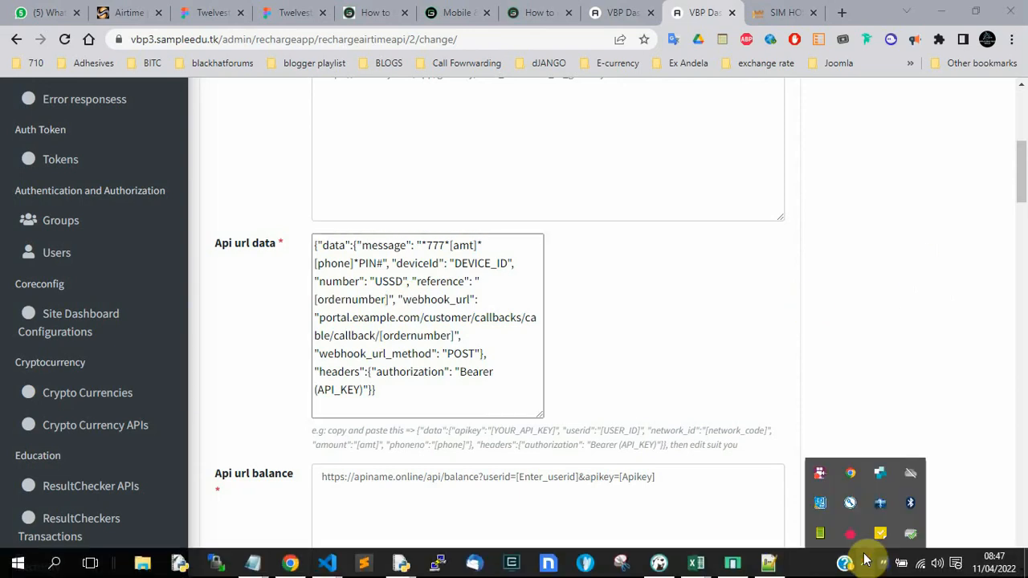
right_click(817, 464)
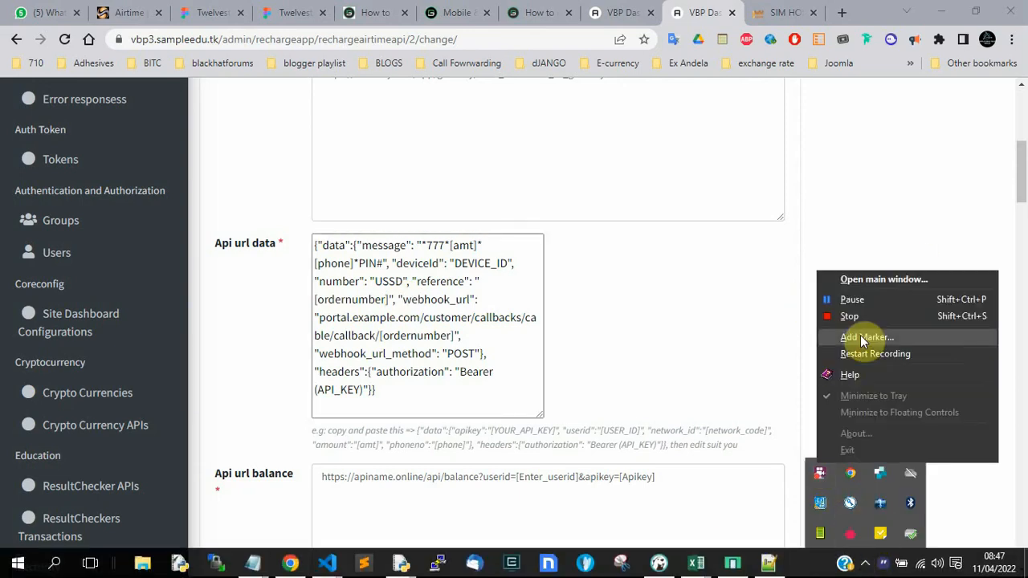